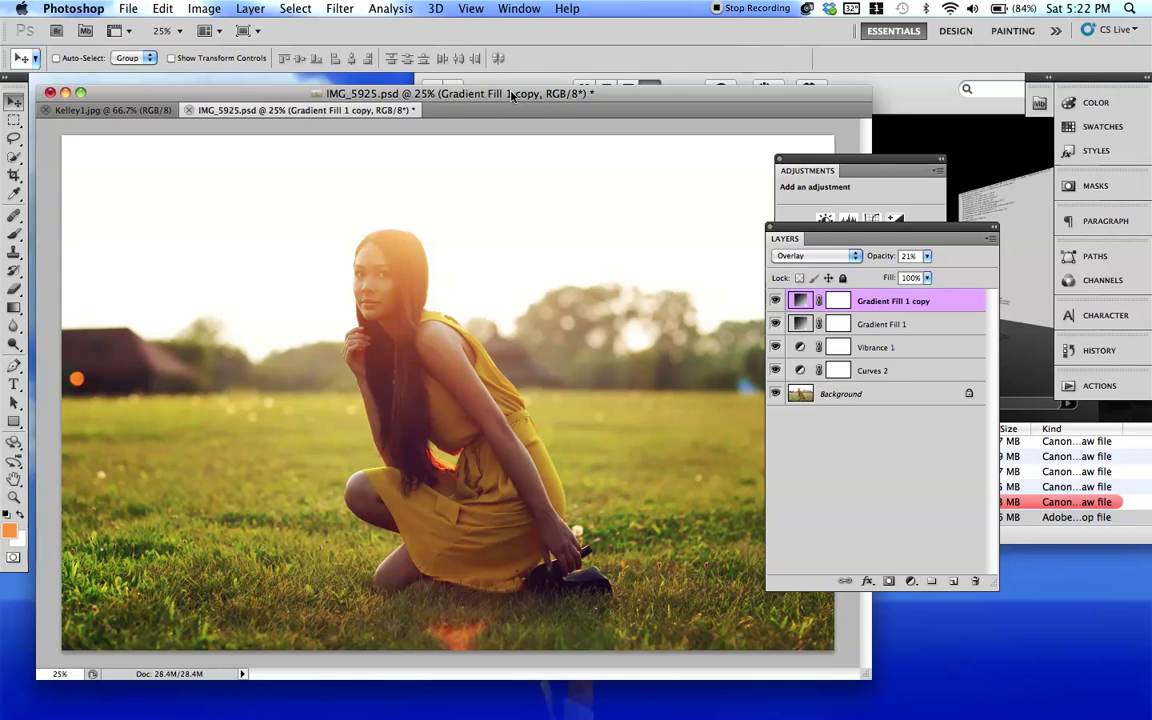
Group the four adjustment and fill layers into Group 1 and compare it on and off.
{"action": "left_click", "coordinate": [900, 371], "text": "shift"}
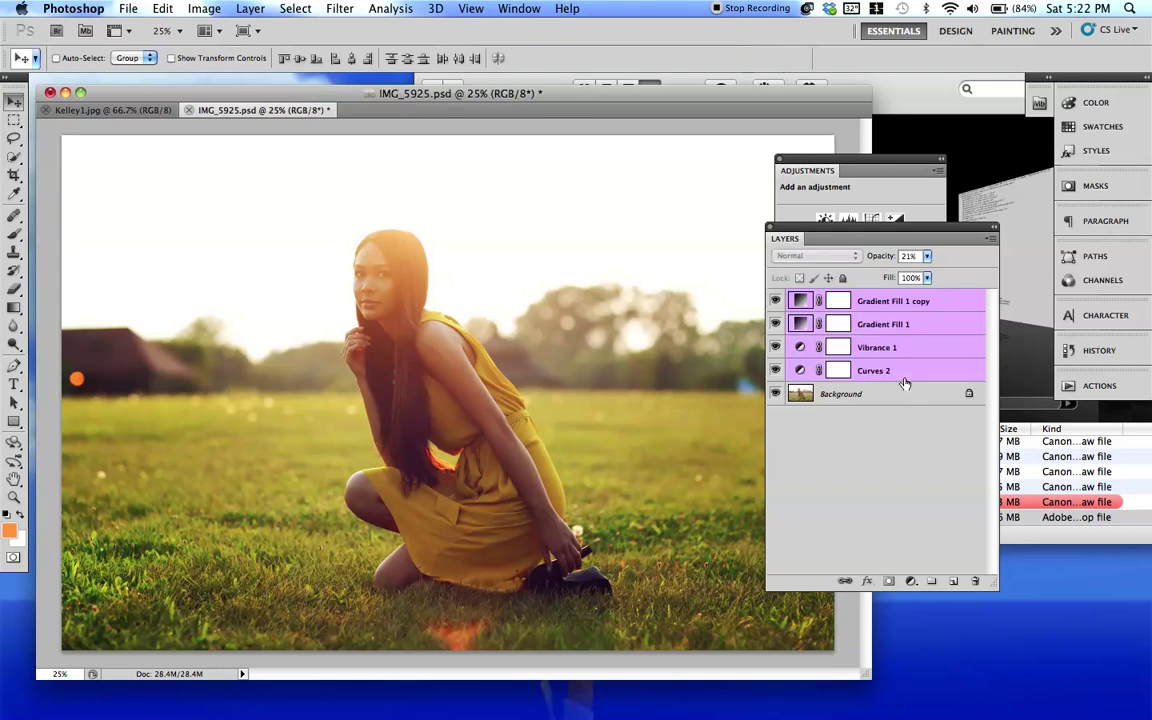
{"action": "key", "text": "super+g"}
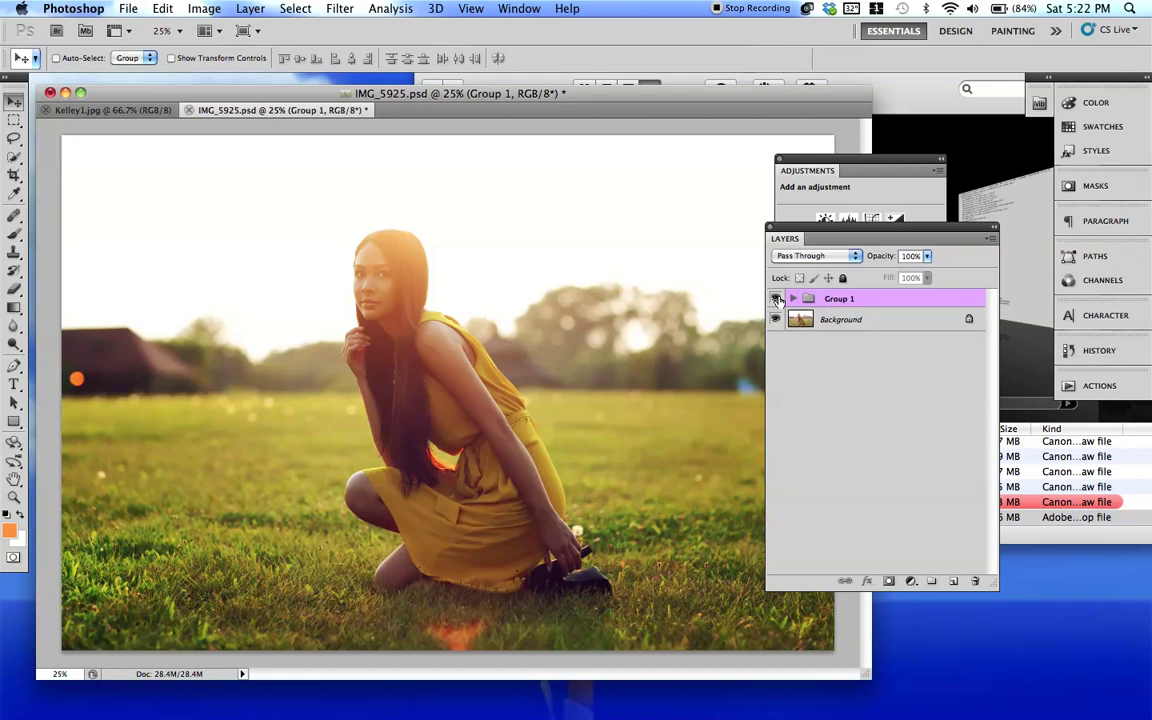
{"action": "left_click", "coordinate": [777, 299]}
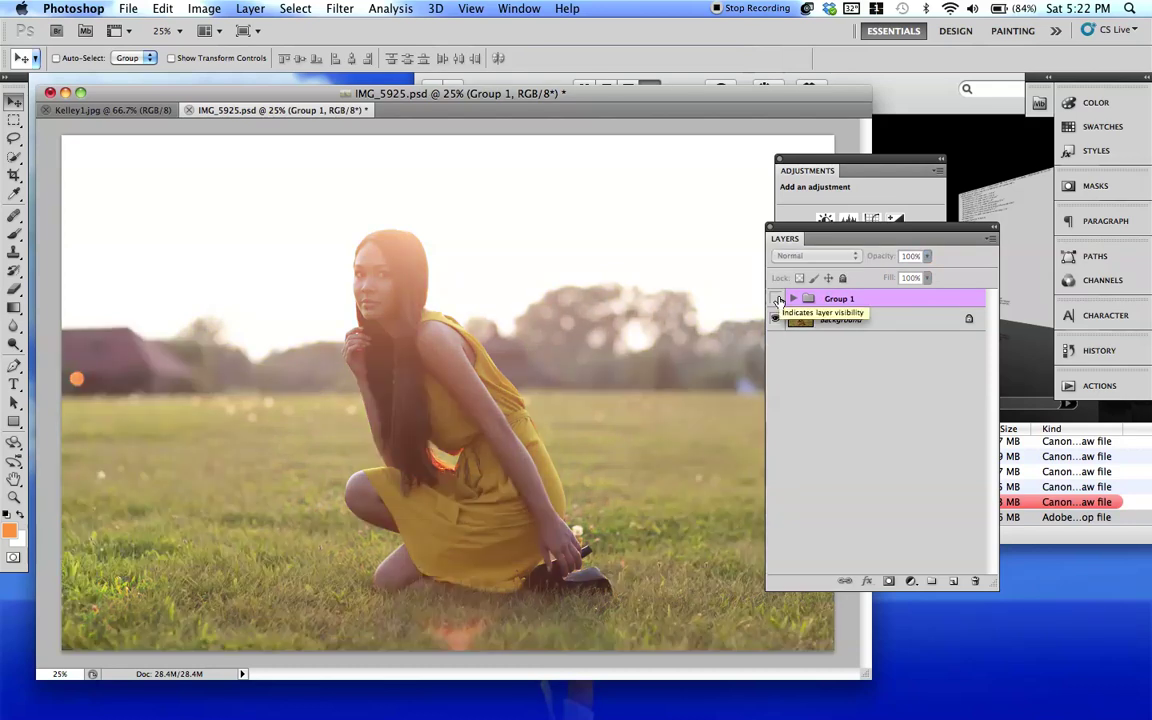
{"action": "left_click", "coordinate": [777, 299]}
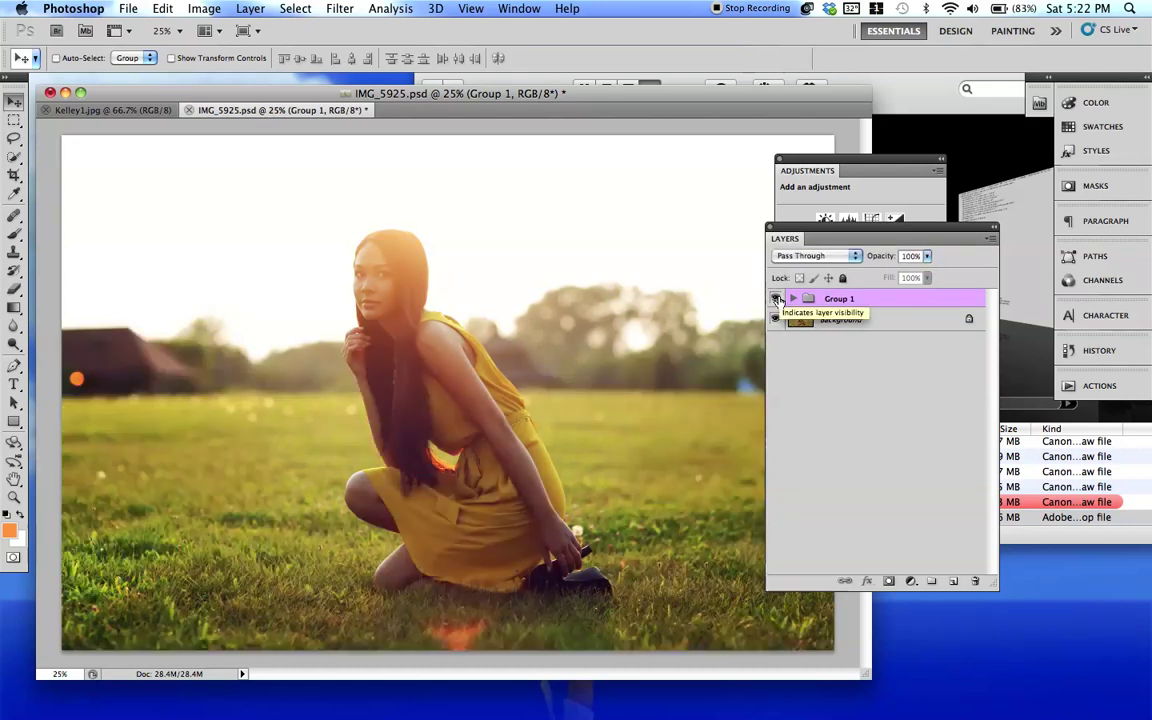
{"action": "left_click", "coordinate": [777, 299]}
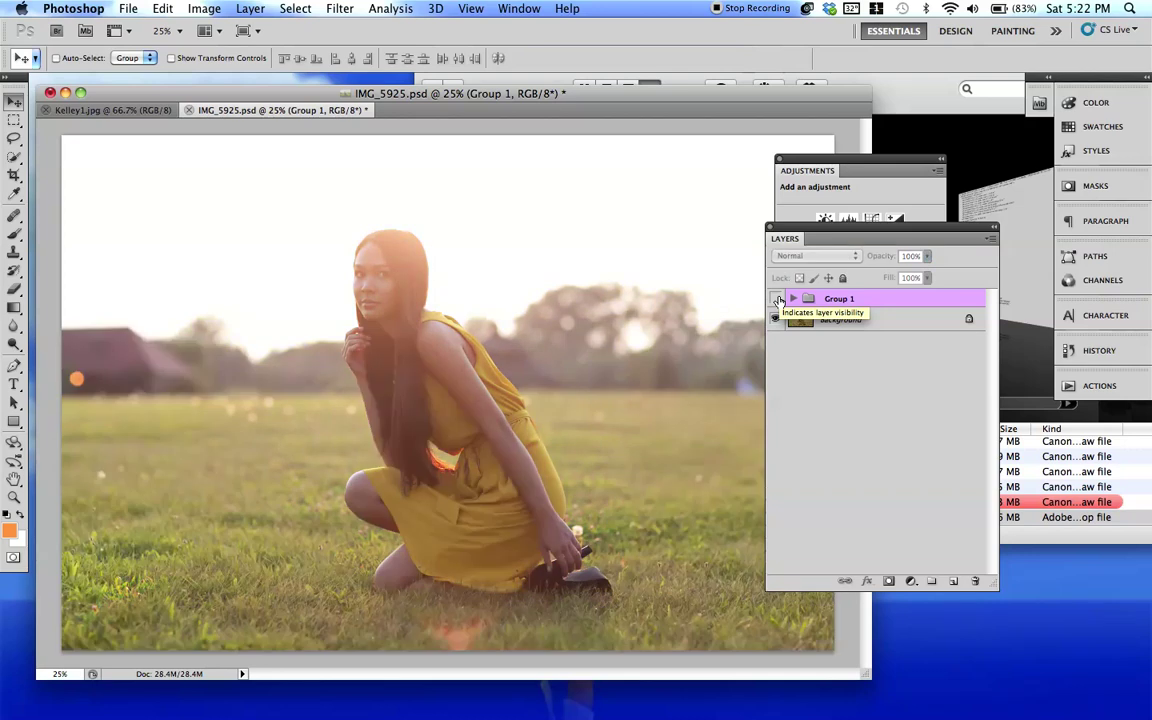
{"action": "left_click", "coordinate": [777, 299]}
{"action": "left_click", "coordinate": [777, 299]}
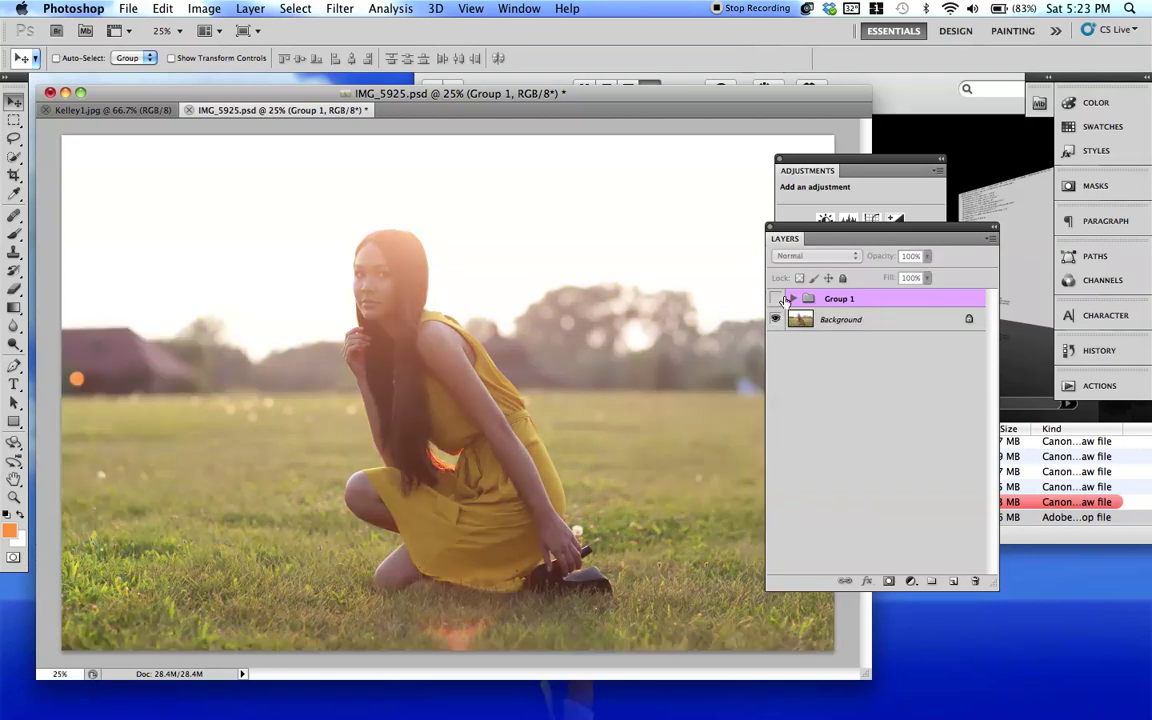
{"action": "left_click", "coordinate": [777, 299]}
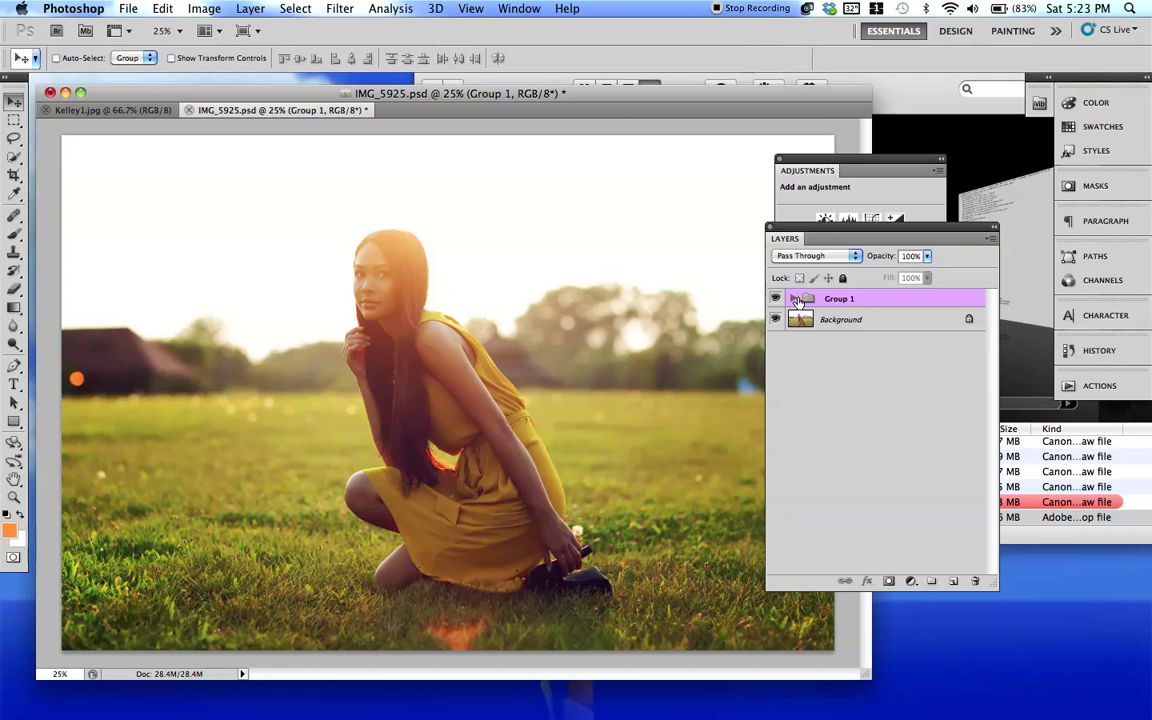
Expand Group 1, hide both gradient fills, and toggle Curves 2 to compare.
{"action": "left_click", "coordinate": [794, 299]}
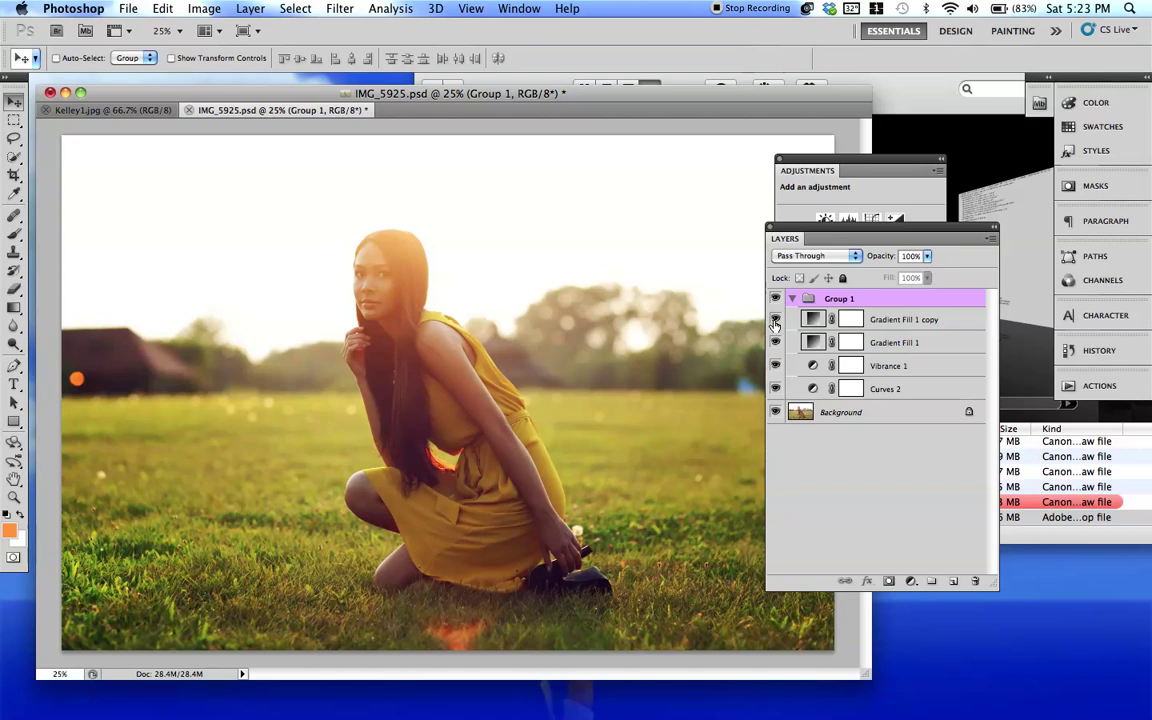
{"action": "left_click", "coordinate": [775, 320]}
{"action": "left_click", "coordinate": [775, 342]}
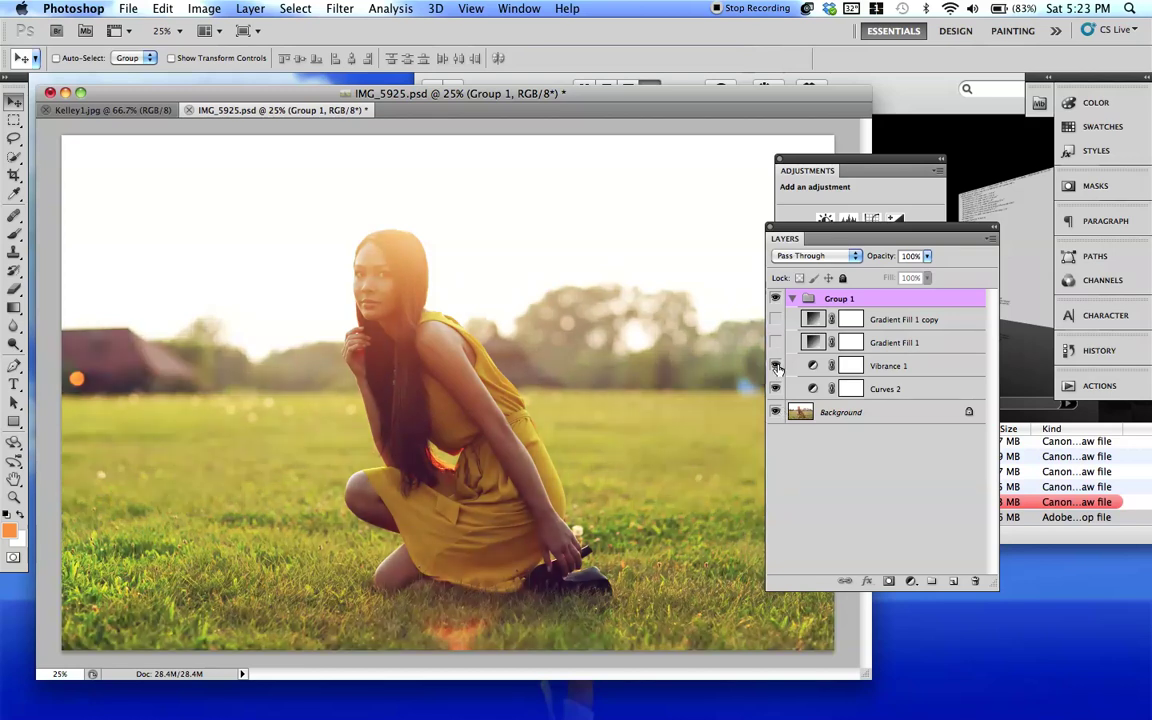
{"action": "left_click", "coordinate": [776, 389]}
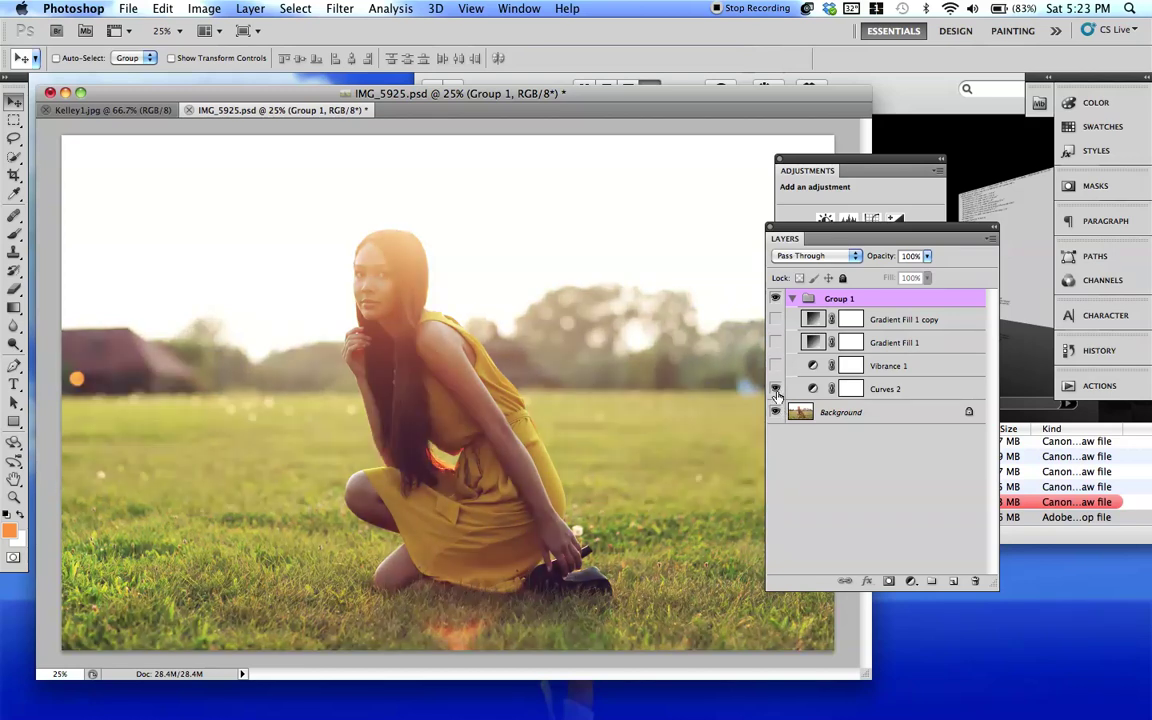
{"action": "left_click", "coordinate": [776, 389]}
{"action": "left_click", "coordinate": [776, 389]}
{"action": "left_click", "coordinate": [776, 389]}
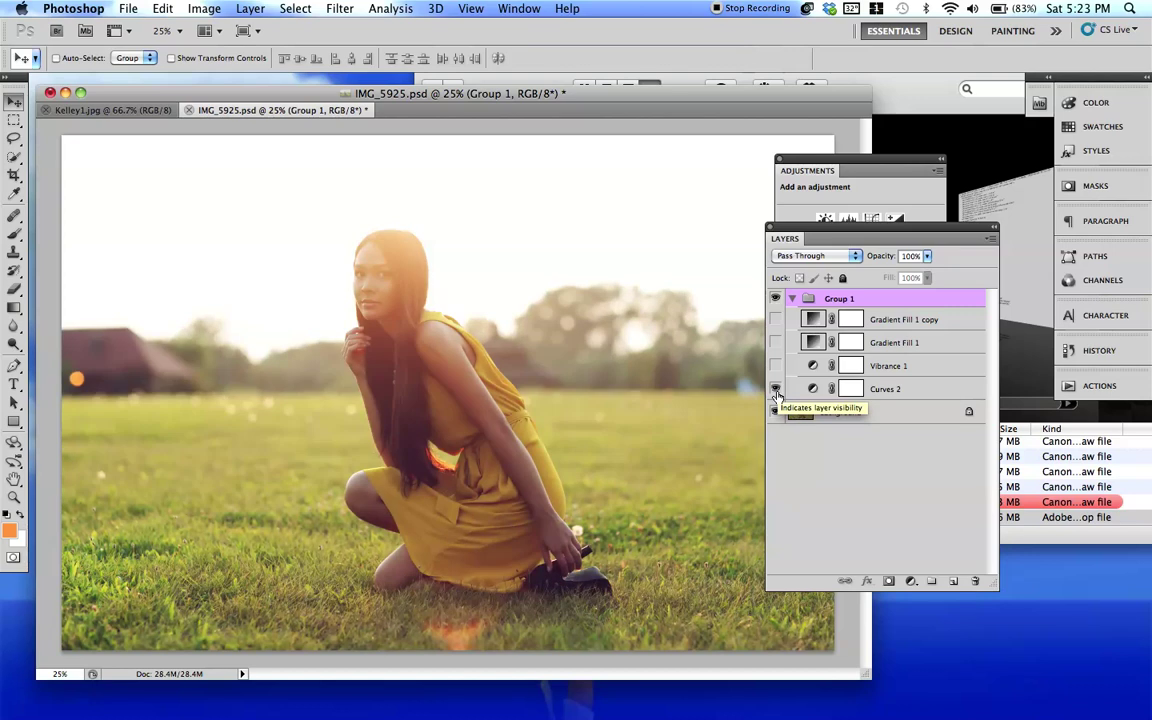
{"action": "left_click", "coordinate": [811, 393]}
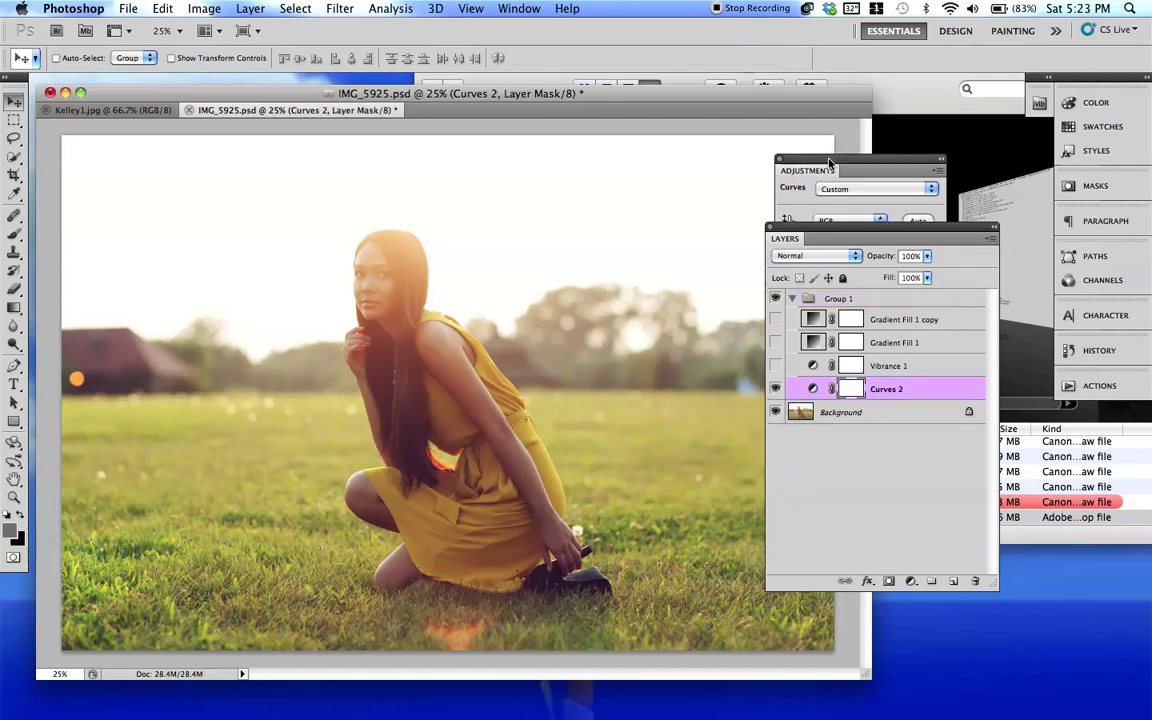
{"action": "left_click_drag", "start_coordinate": [808, 170], "coordinate": [606, 164]}
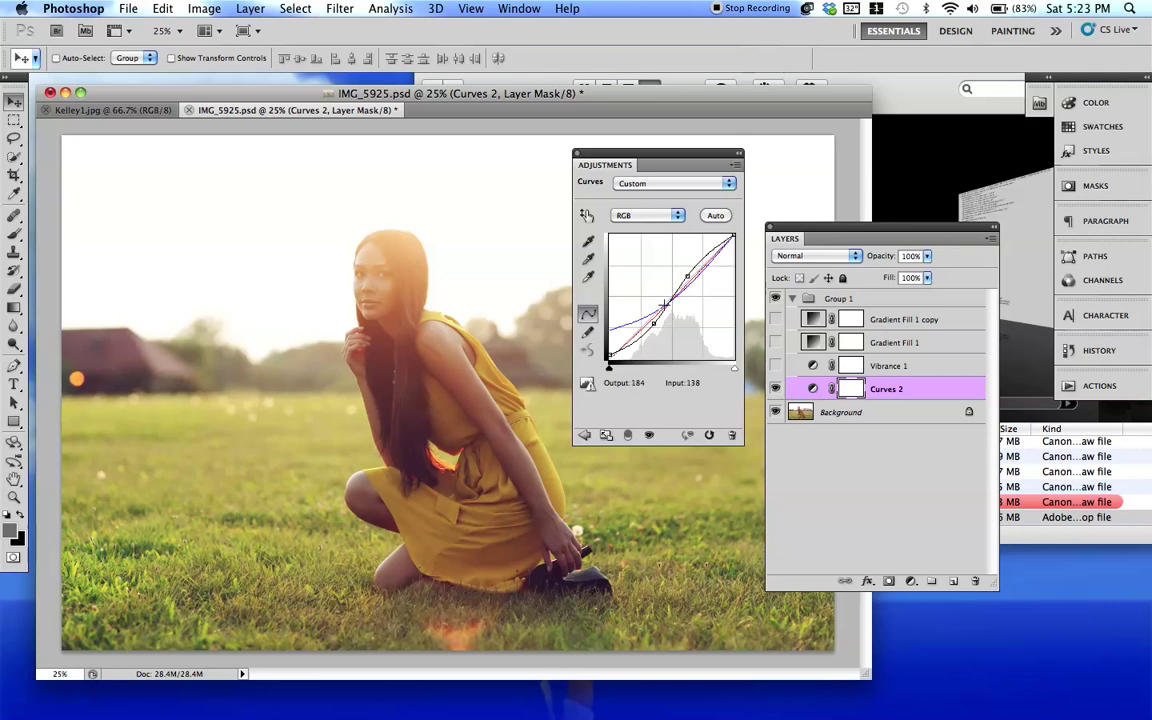
{"action": "left_click", "coordinate": [648, 215]}
{"action": "left_click", "coordinate": [655, 232]}
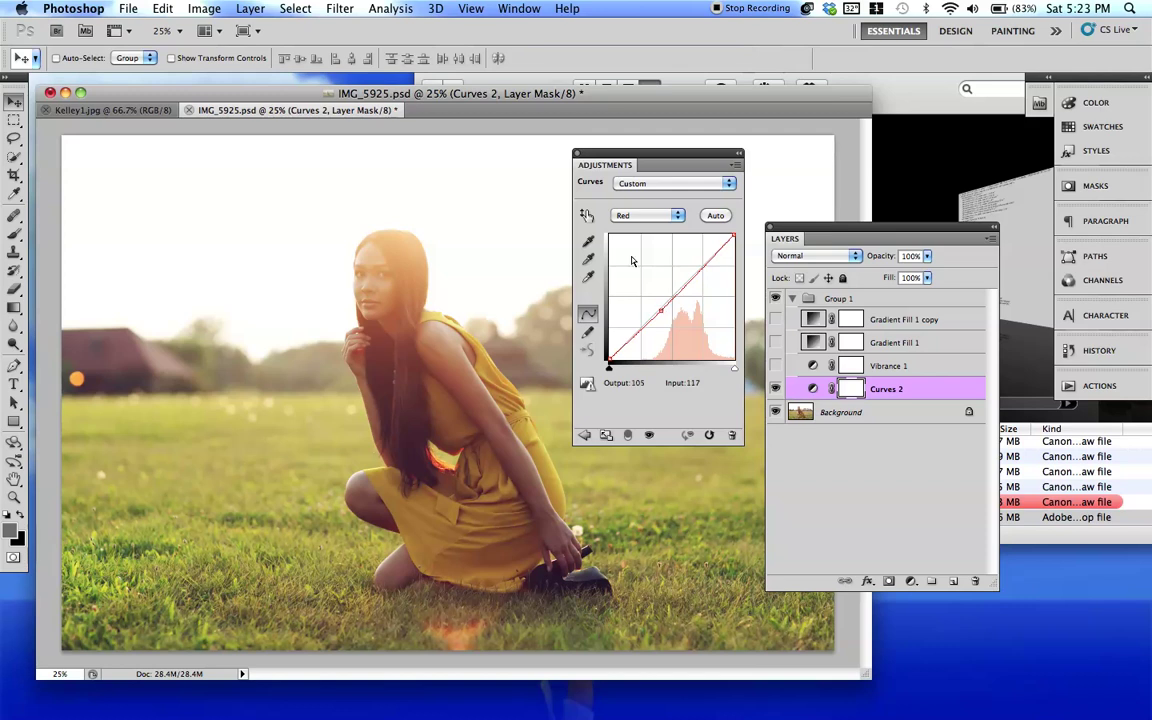
{"action": "left_click", "coordinate": [633, 217]}
{"action": "left_click", "coordinate": [625, 236]}
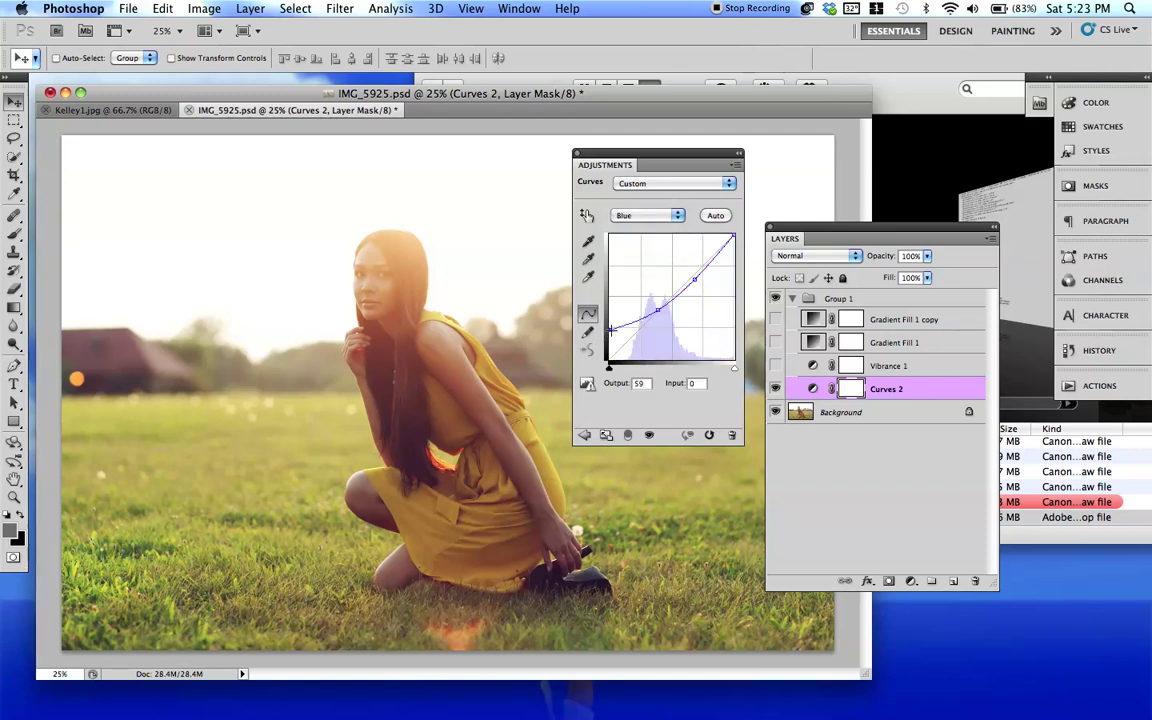
{"action": "mouse_move", "coordinate": [613, 330]}
{"action": "left_mouse_down"}
{"action": "mouse_move", "coordinate": [610, 342]}
{"action": "mouse_move", "coordinate": [611, 328]}
{"action": "left_mouse_up"}
{"action": "left_click", "coordinate": [640, 215]}
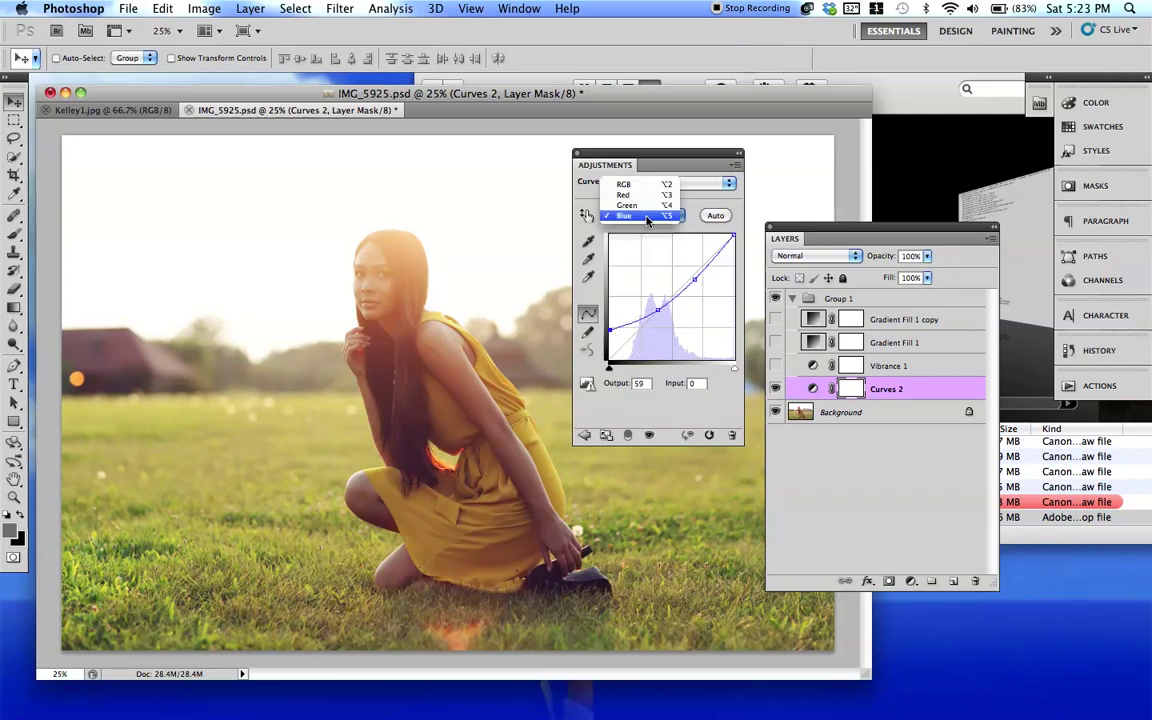
{"action": "left_click", "coordinate": [620, 196]}
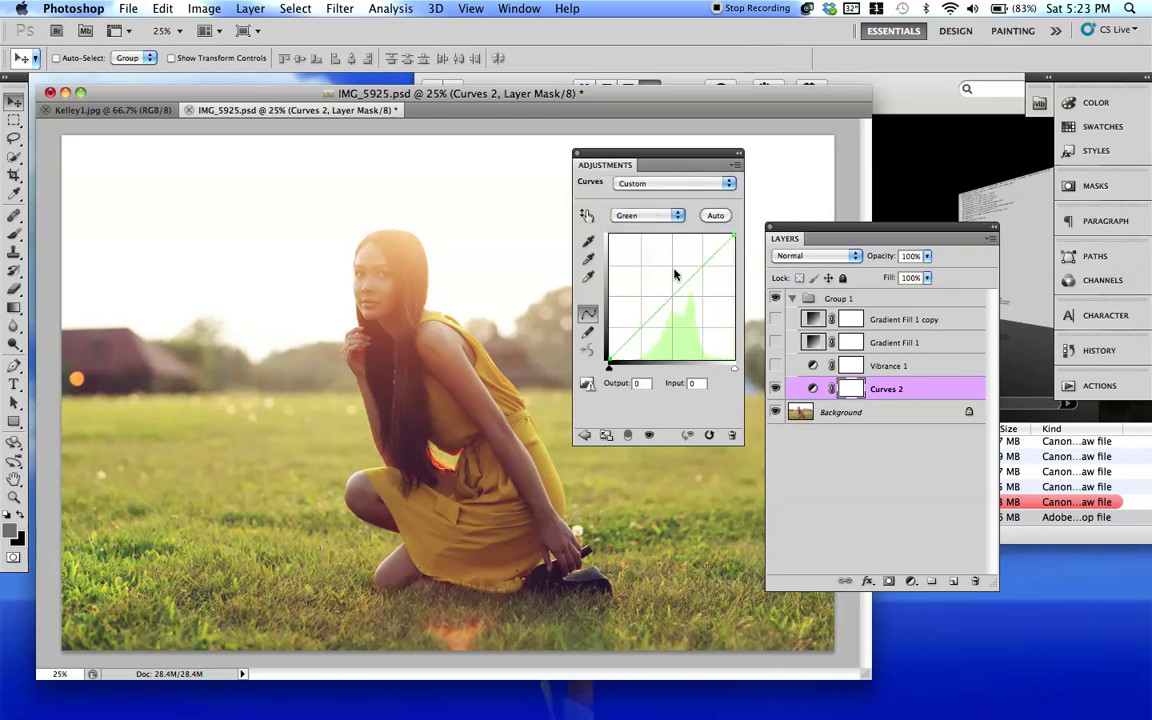
{"action": "left_click", "coordinate": [645, 215]}
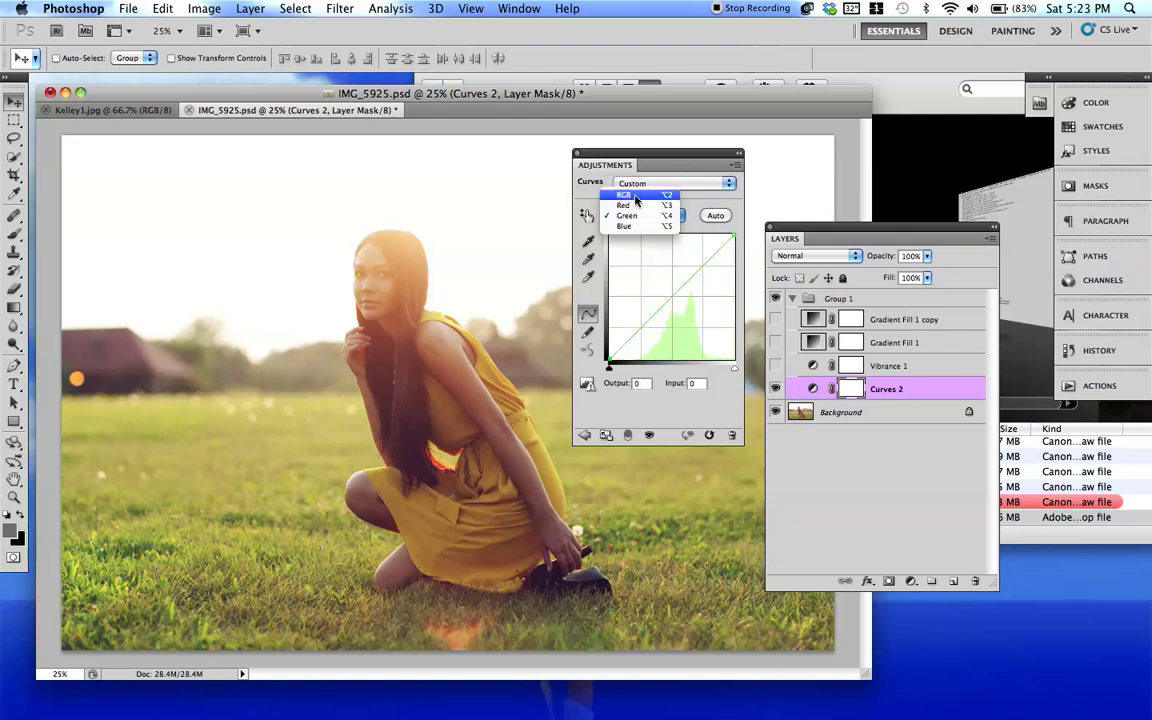
{"action": "left_click", "coordinate": [700, 186]}
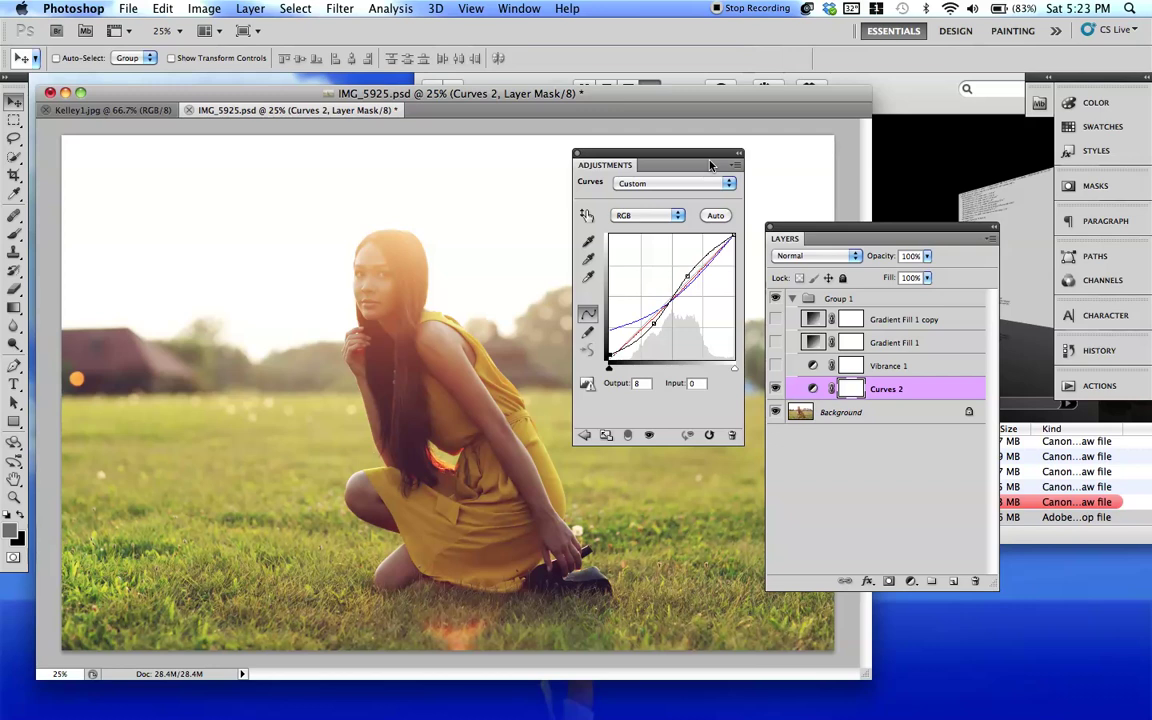
{"action": "left_click", "coordinate": [576, 157]}
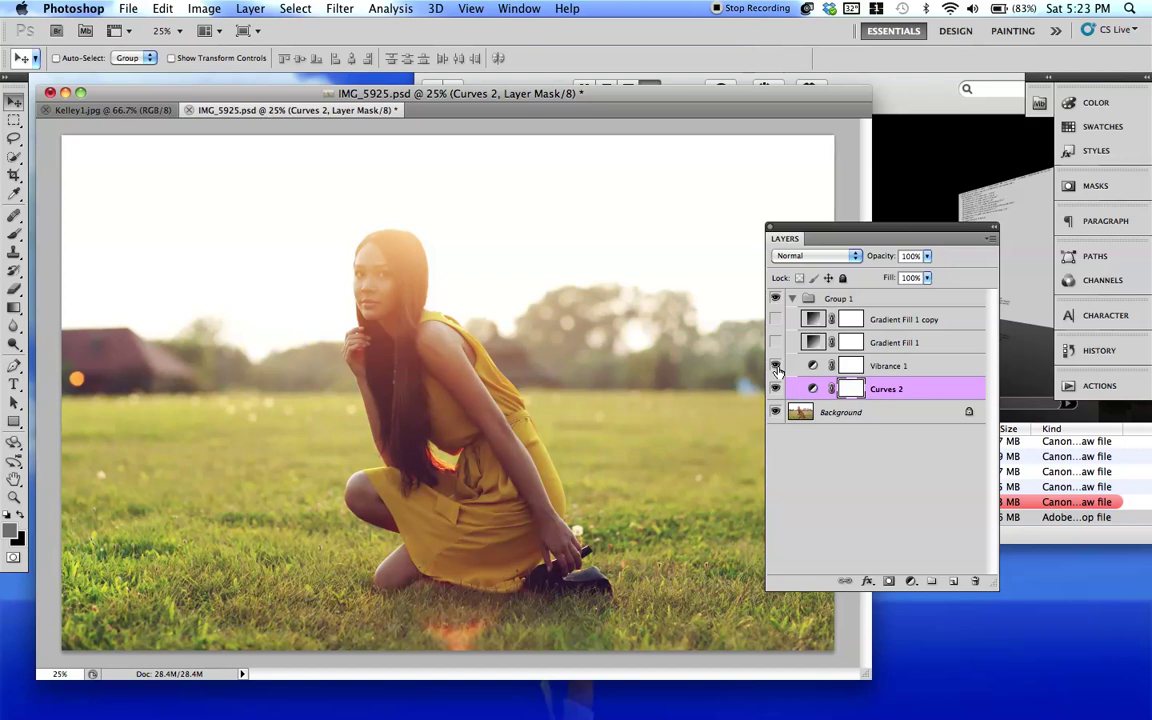
Turn Vibrance 1 back on and check its settings: Vibrance +58, Saturation 0.
{"action": "left_click", "coordinate": [798, 366]}
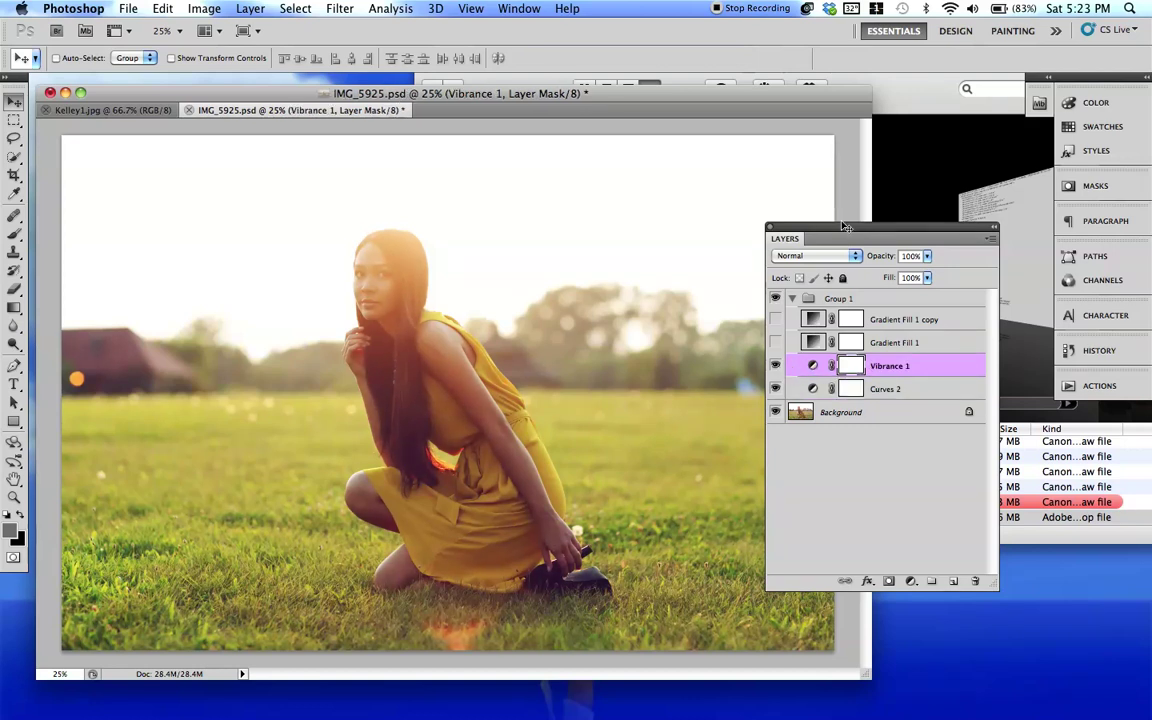
{"action": "left_click_drag", "start_coordinate": [848, 231], "coordinate": [670, 159]}
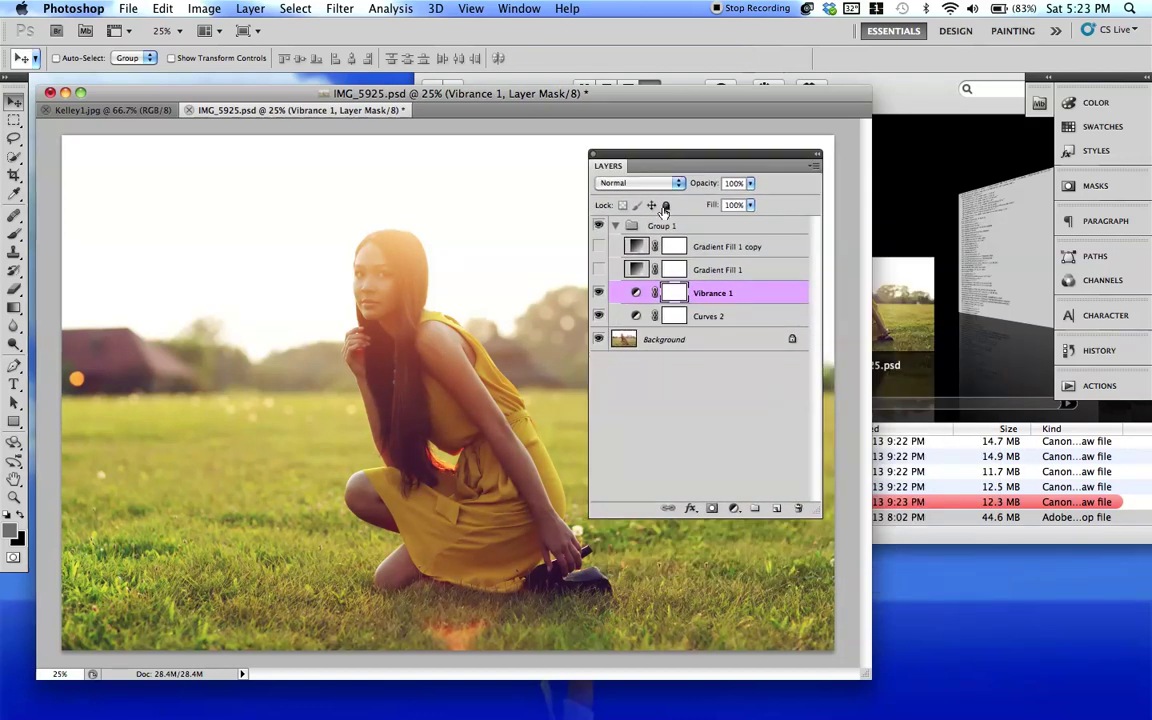
{"action": "double_click", "coordinate": [636, 292]}
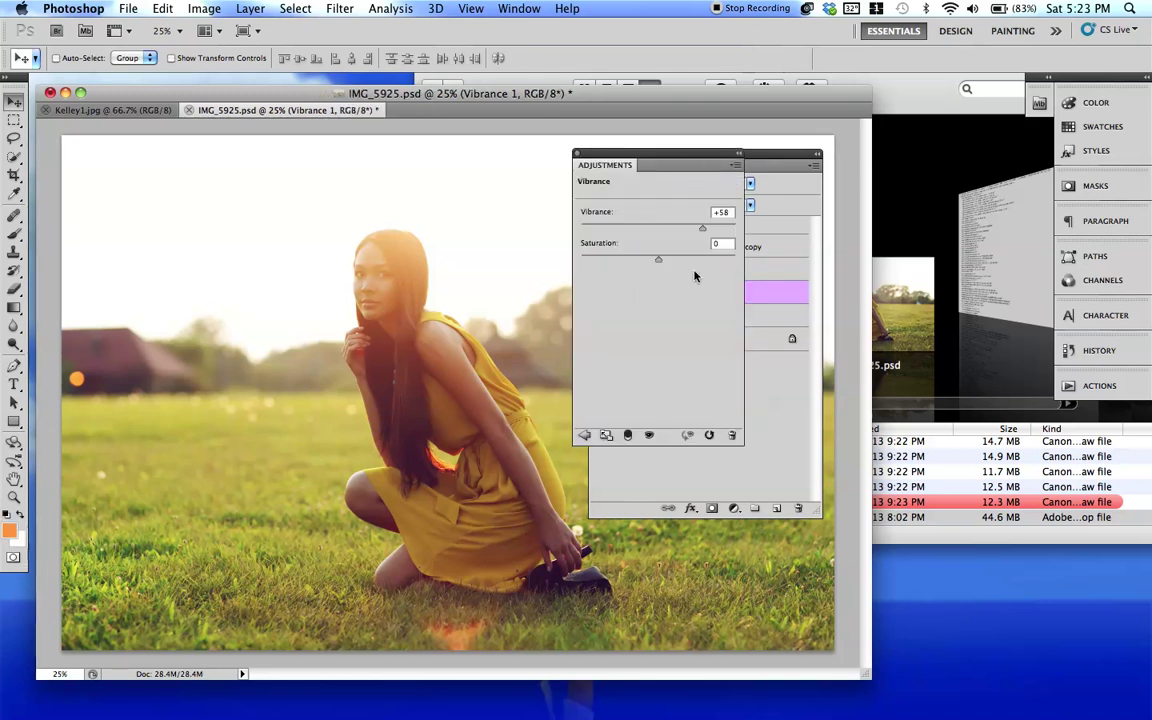
{"action": "left_click", "coordinate": [648, 162]}
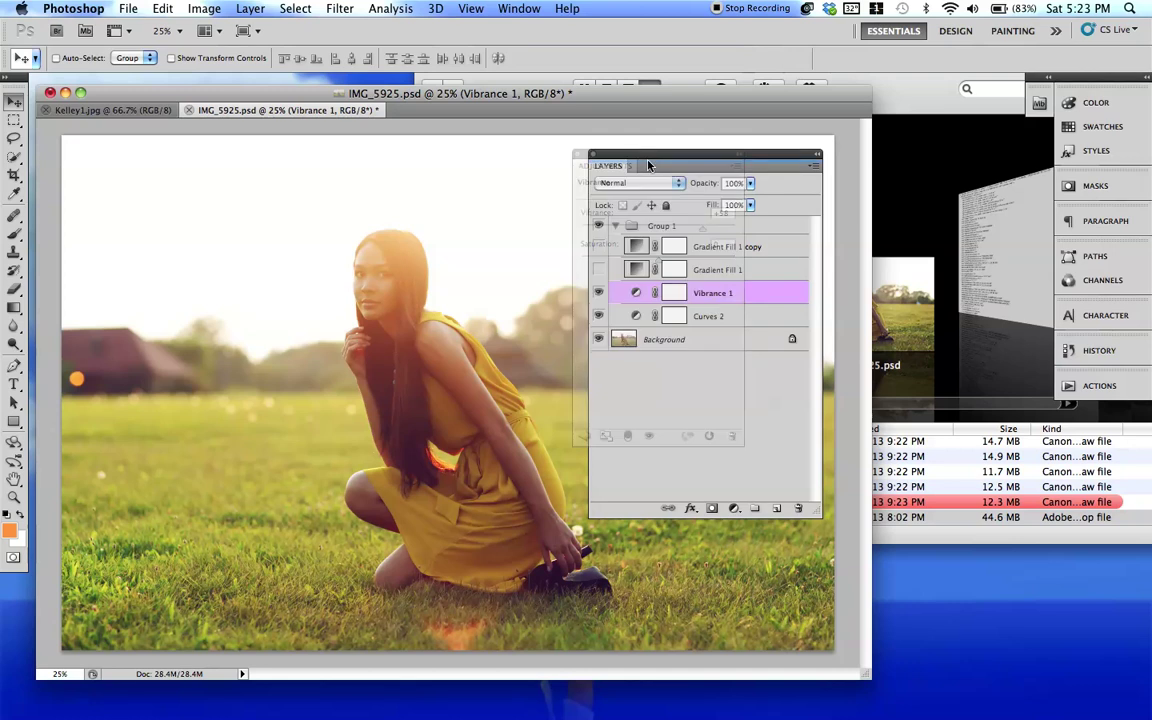
{"action": "double_click", "coordinate": [636, 292]}
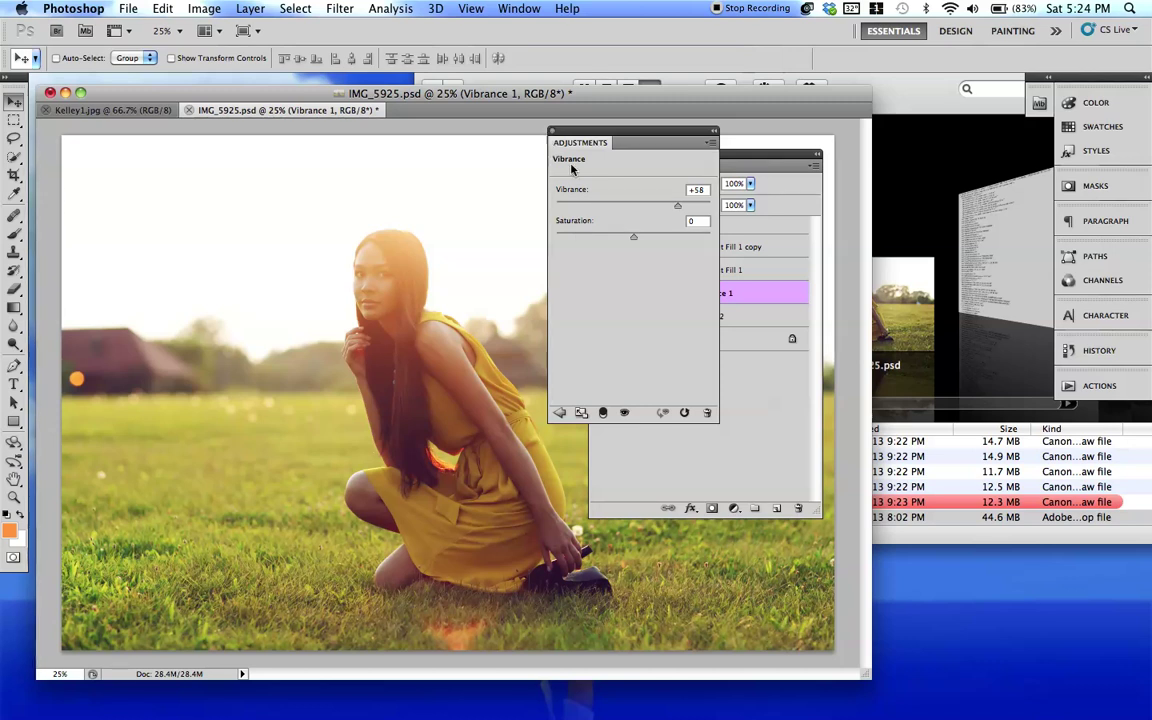
{"action": "left_click", "coordinate": [554, 131]}
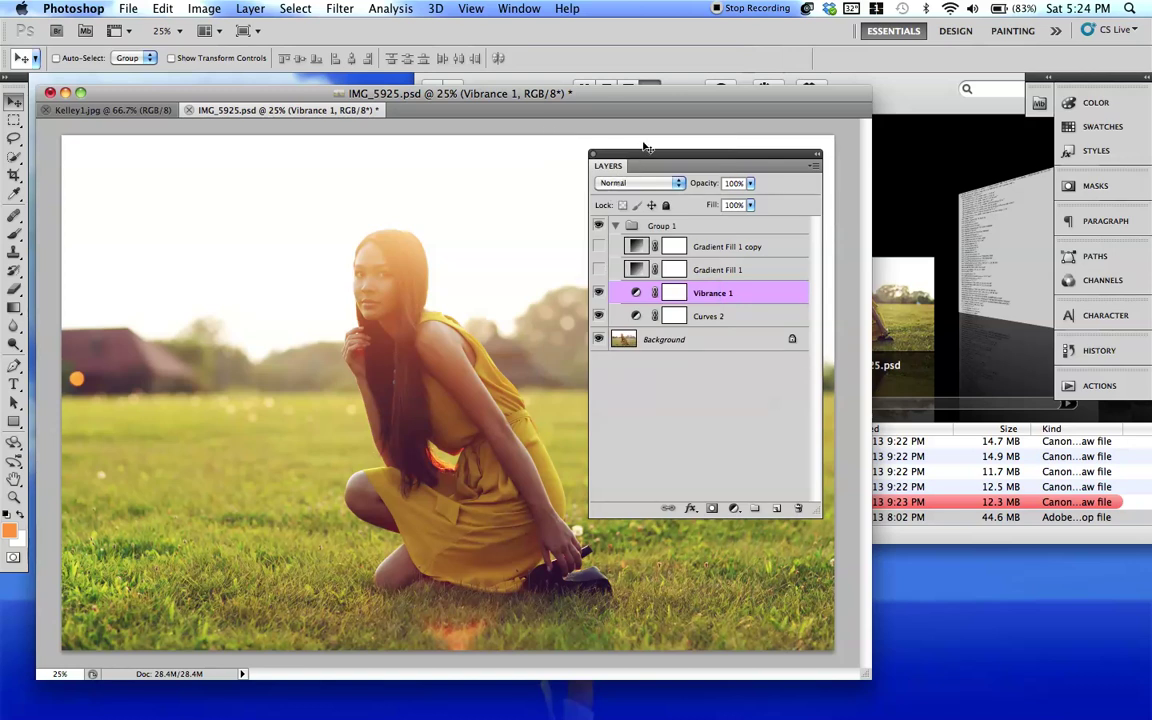
Turn Gradient Fill 1 on, set it to Normal, and try 100% opacity before reverting to 21%.
{"action": "left_click_drag", "start_coordinate": [649, 153], "coordinate": [724, 162]}
{"action": "left_click", "coordinate": [675, 278]}
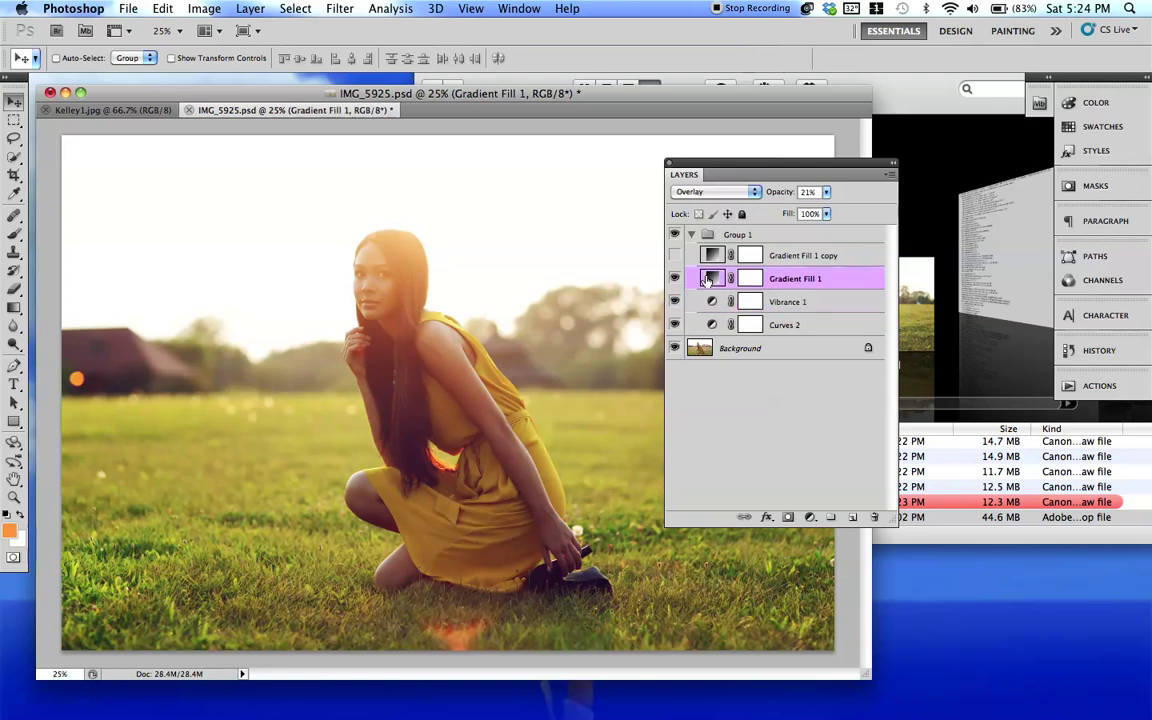
{"action": "left_click", "coordinate": [750, 274]}
{"action": "double_click", "coordinate": [711, 278]}
{"action": "left_click", "coordinate": [557, 482]}
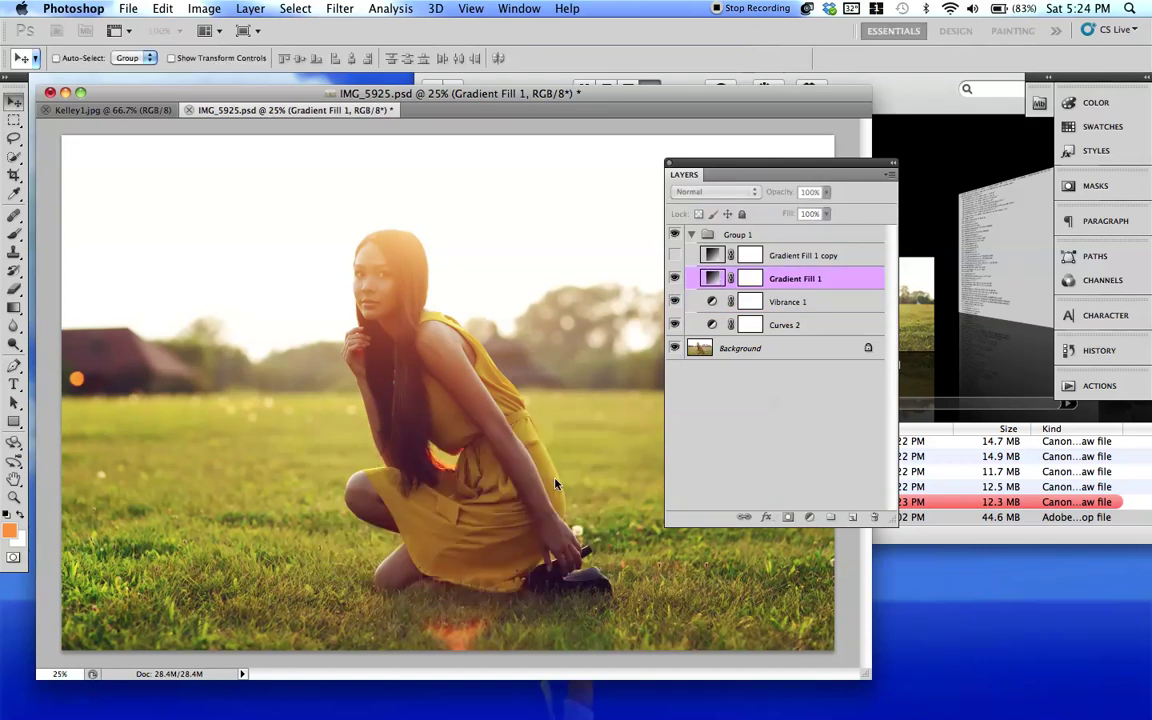
{"action": "left_click", "coordinate": [745, 192]}
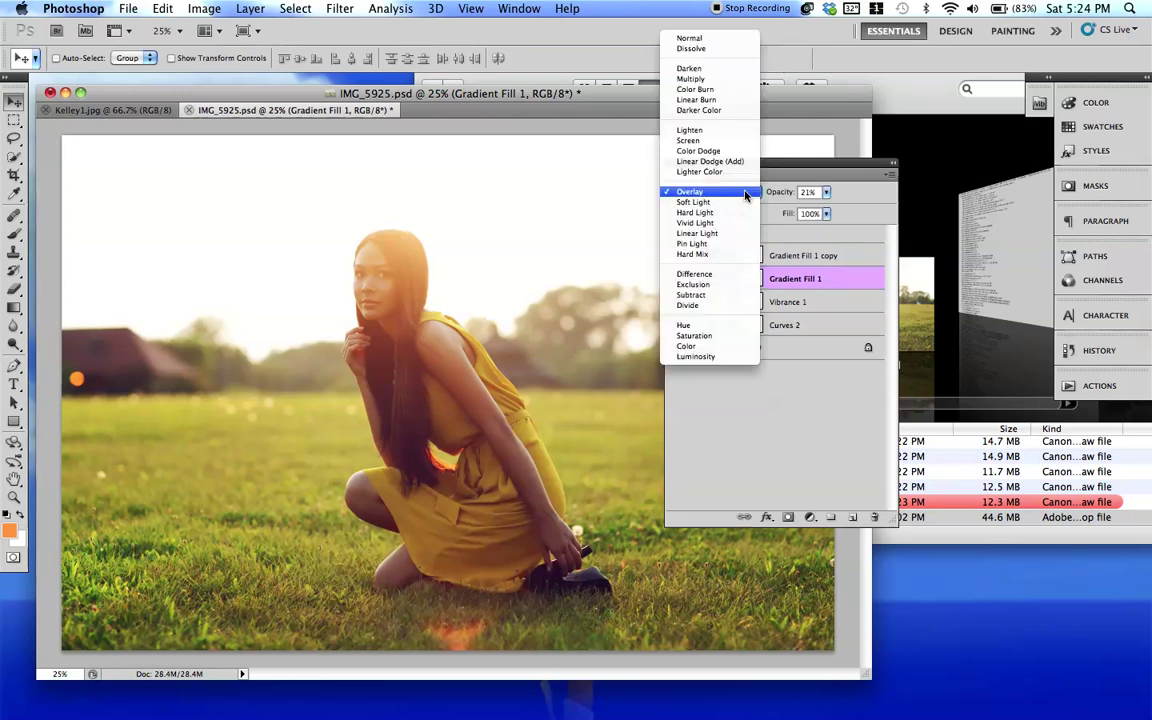
{"action": "left_click", "coordinate": [736, 40]}
{"action": "left_click_drag", "start_coordinate": [715, 167], "coordinate": [771, 183]}
{"action": "key", "text": "0"}
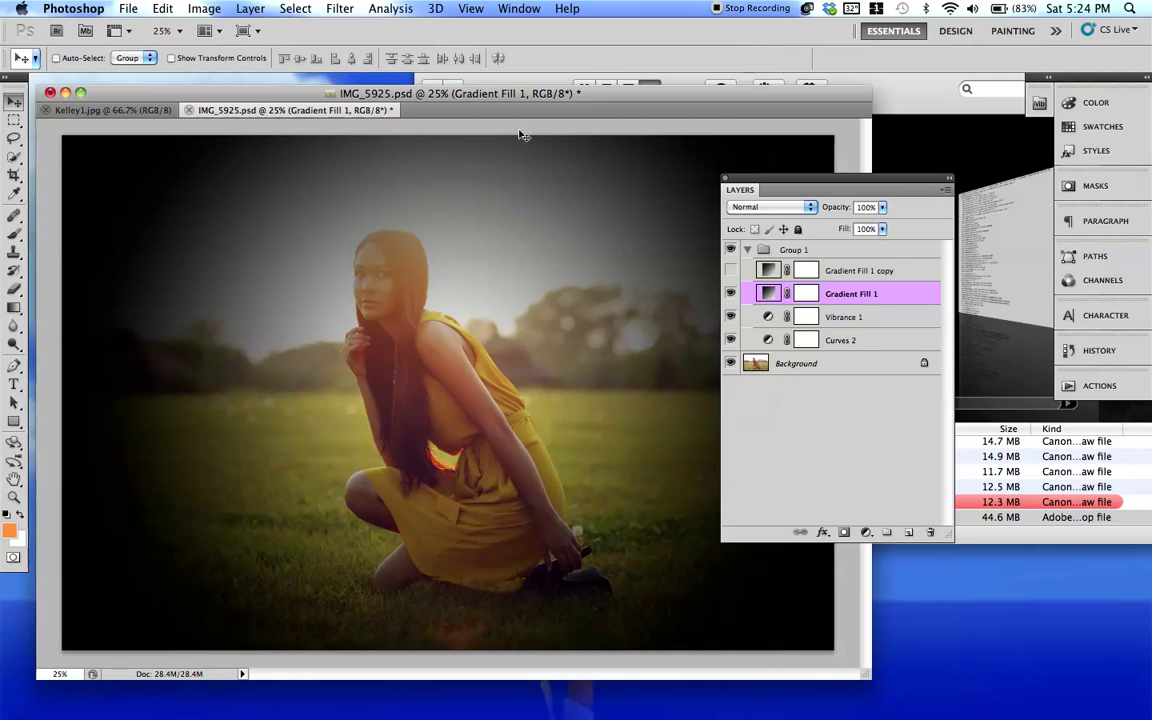
{"action": "key", "text": "ctrl+z"}
Show the Gradient Fill 1 copy glow and toggle it off and on to compare.
{"action": "left_click", "coordinate": [730, 249]}
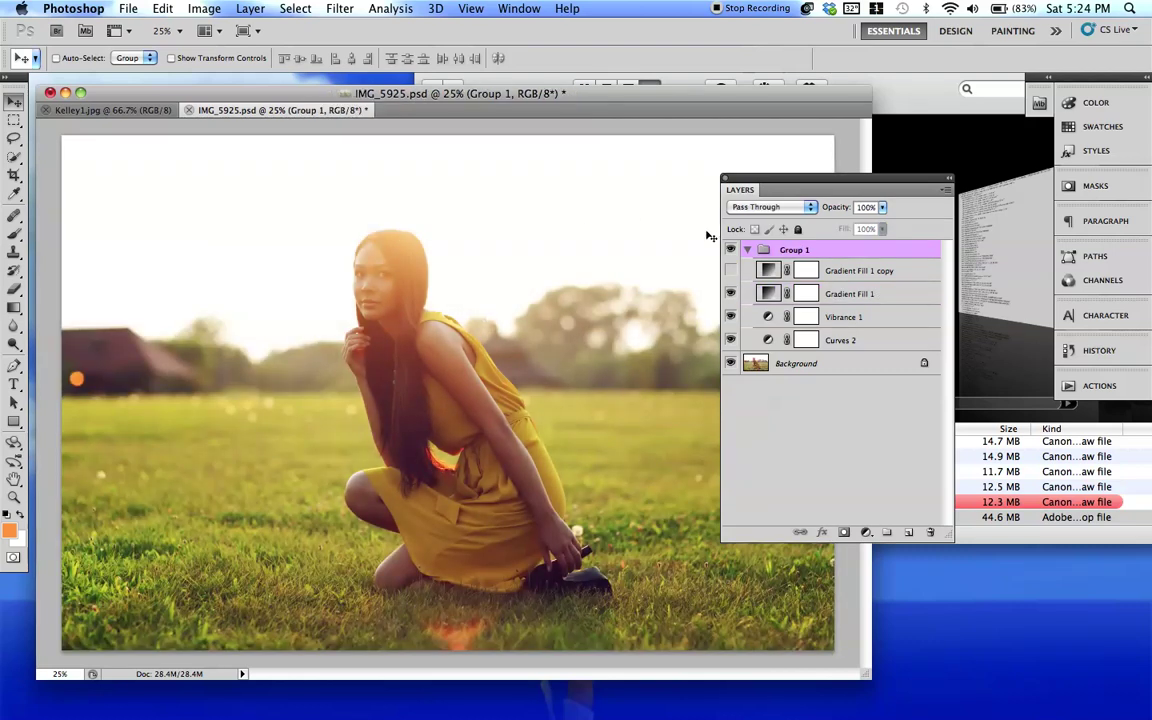
{"action": "left_click", "coordinate": [800, 293]}
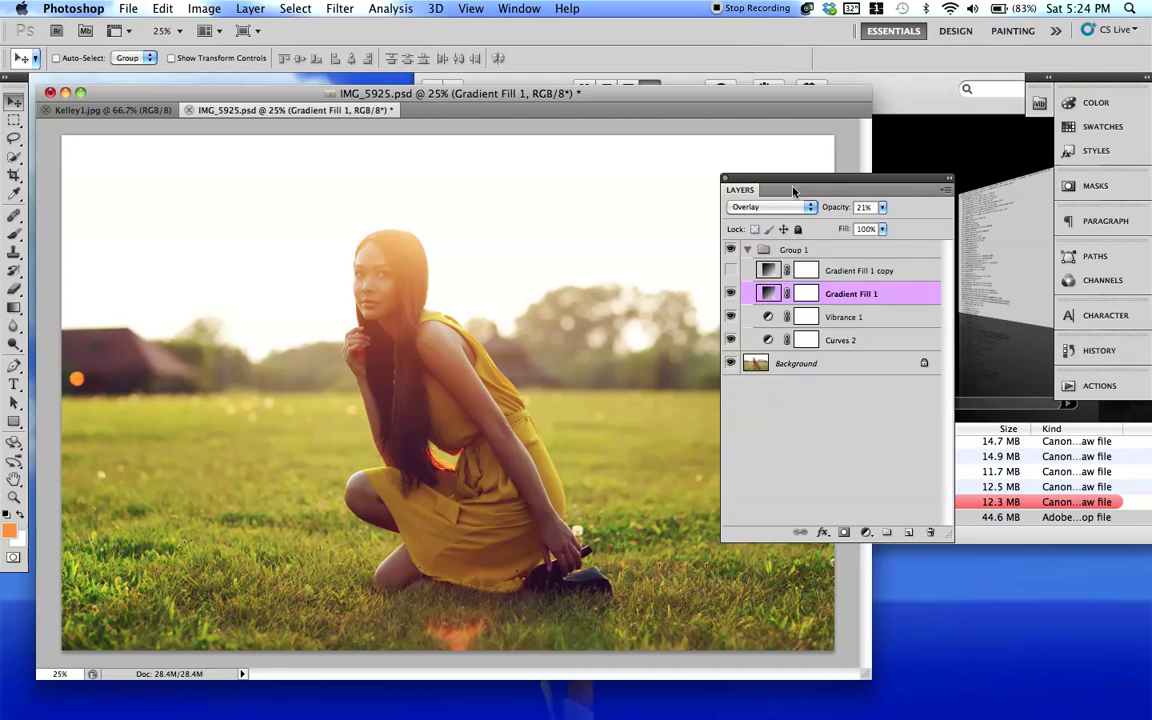
{"action": "left_click_drag", "start_coordinate": [805, 190], "coordinate": [669, 191]}
{"action": "left_click", "coordinate": [625, 270]}
{"action": "left_click", "coordinate": [595, 270]}
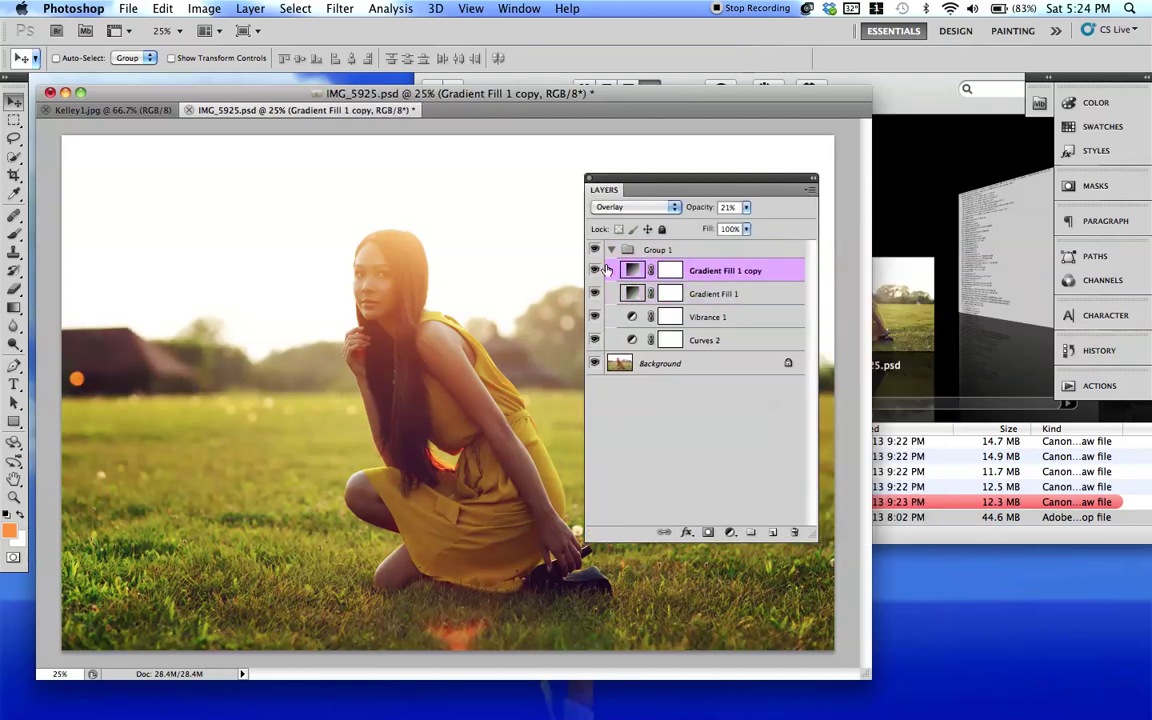
{"action": "left_click", "coordinate": [595, 316]}
{"action": "left_click", "coordinate": [595, 271]}
{"action": "left_click", "coordinate": [595, 271]}
Collapse Group 1 and toggle it off and on for a before-and-after view.
{"action": "left_click", "coordinate": [611, 249]}
{"action": "left_click", "coordinate": [594, 250]}
{"action": "left_click", "coordinate": [594, 250]}
{"action": "left_click_drag", "start_coordinate": [623, 180], "coordinate": [716, 158]}
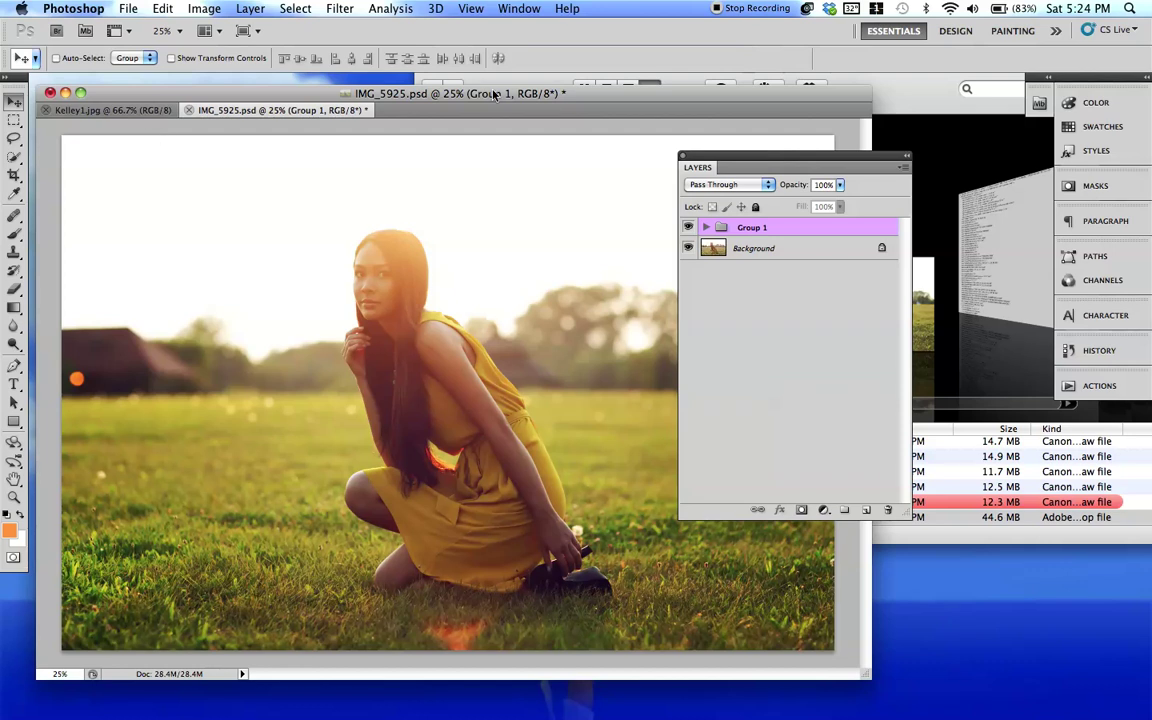
Browse Finder's Cover Flow to IMG_5851.CR2 and open it in Photoshop.
{"action": "left_click", "coordinate": [550, 82]}
{"action": "scroll", "coordinate": [772, 279], "scroll_direction": "left", "scroll_amount": 10}
{"action": "scroll", "coordinate": [772, 279], "scroll_direction": "left", "scroll_amount": 5}
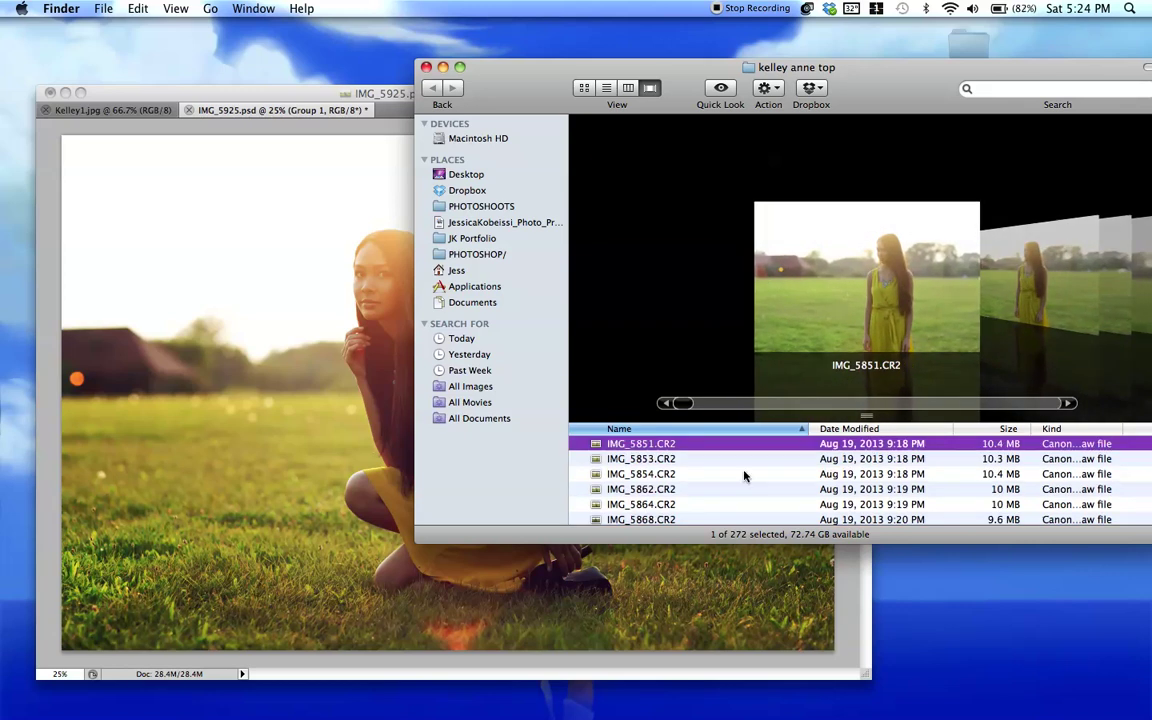
{"action": "key", "text": "super+Tab"}
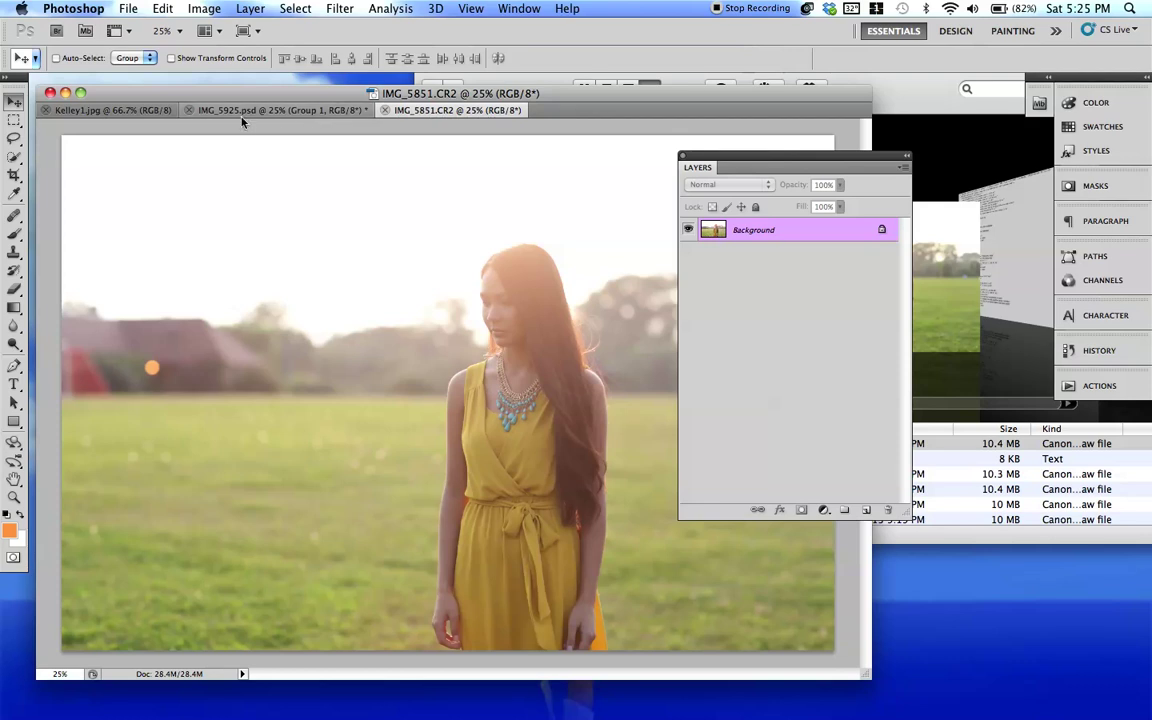
Add a Curves 1 adjustment layer from Layer > New Adjustment Layer.
{"action": "left_click", "coordinate": [257, 9]}
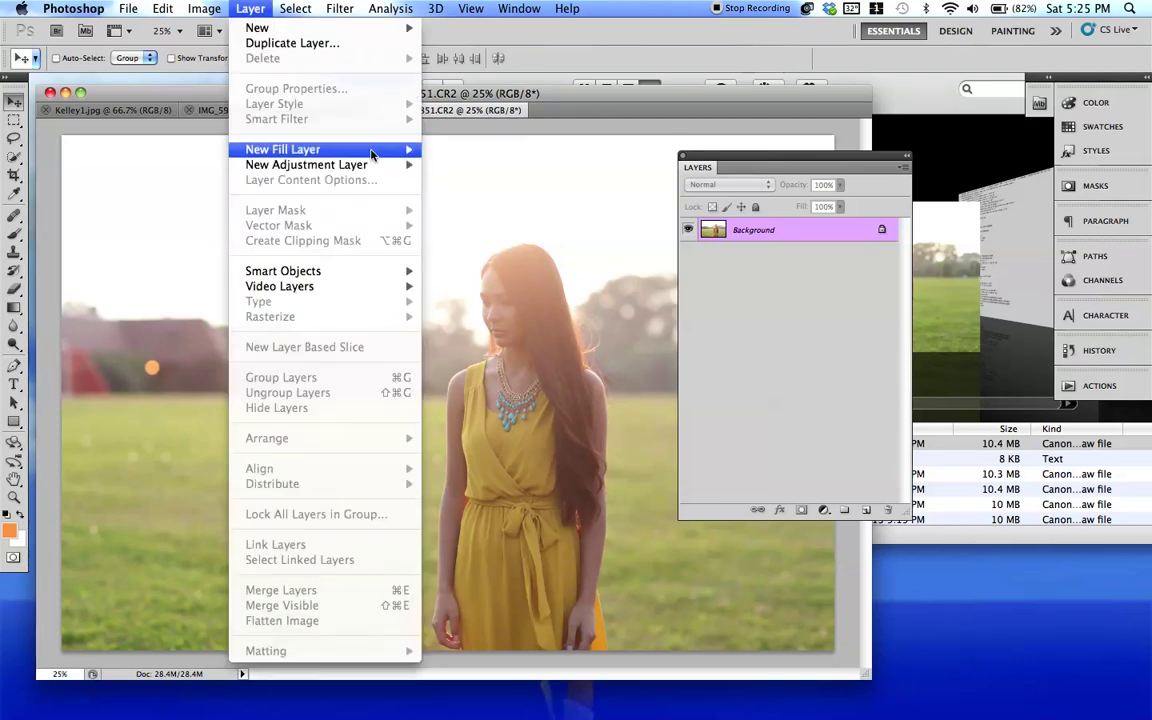
{"action": "mouse_move", "coordinate": [369, 165]}
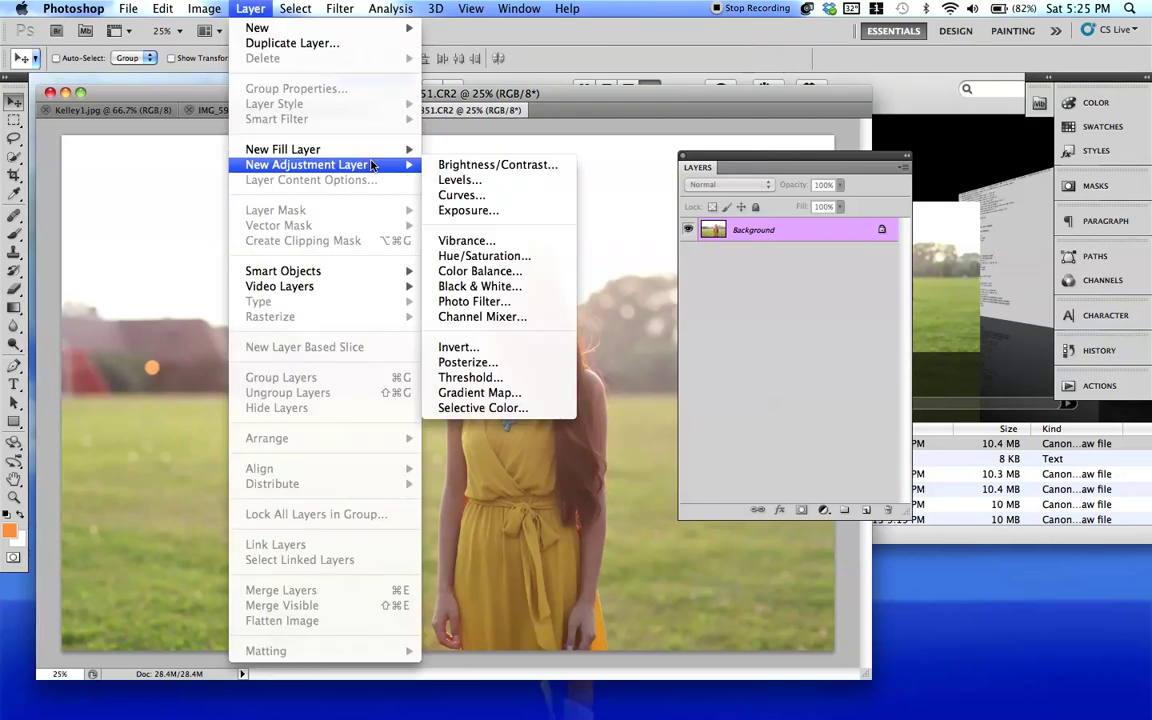
{"action": "left_click", "coordinate": [461, 195]}
{"action": "key", "text": "Return"}
Shape the RGB curve with a raised highlight point and a lowered shadow point.
{"action": "left_click_drag", "start_coordinate": [632, 133], "coordinate": [760, 160]}
{"action": "mouse_move", "coordinate": [757, 321]}
{"action": "left_mouse_down"}
{"action": "mouse_move", "coordinate": [745, 316]}
{"action": "mouse_move", "coordinate": [758, 333]}
{"action": "left_mouse_up"}
{"action": "left_click", "coordinate": [796, 294]}
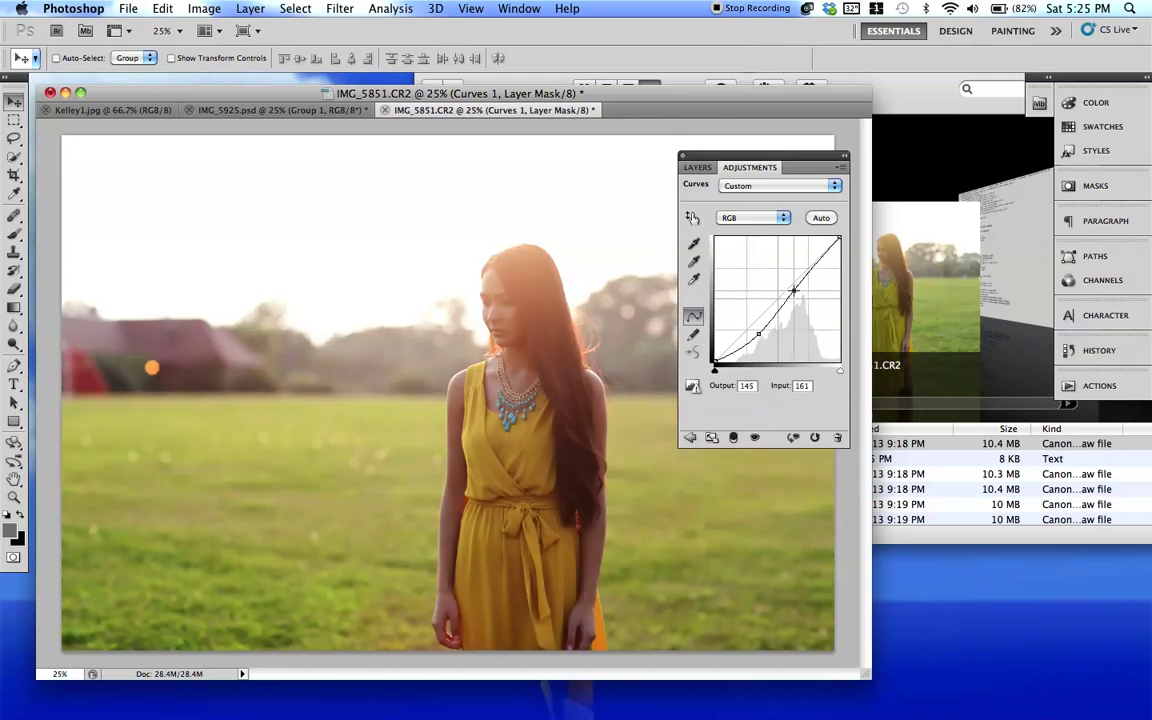
{"action": "left_click_drag", "start_coordinate": [796, 294], "coordinate": [795, 290]}
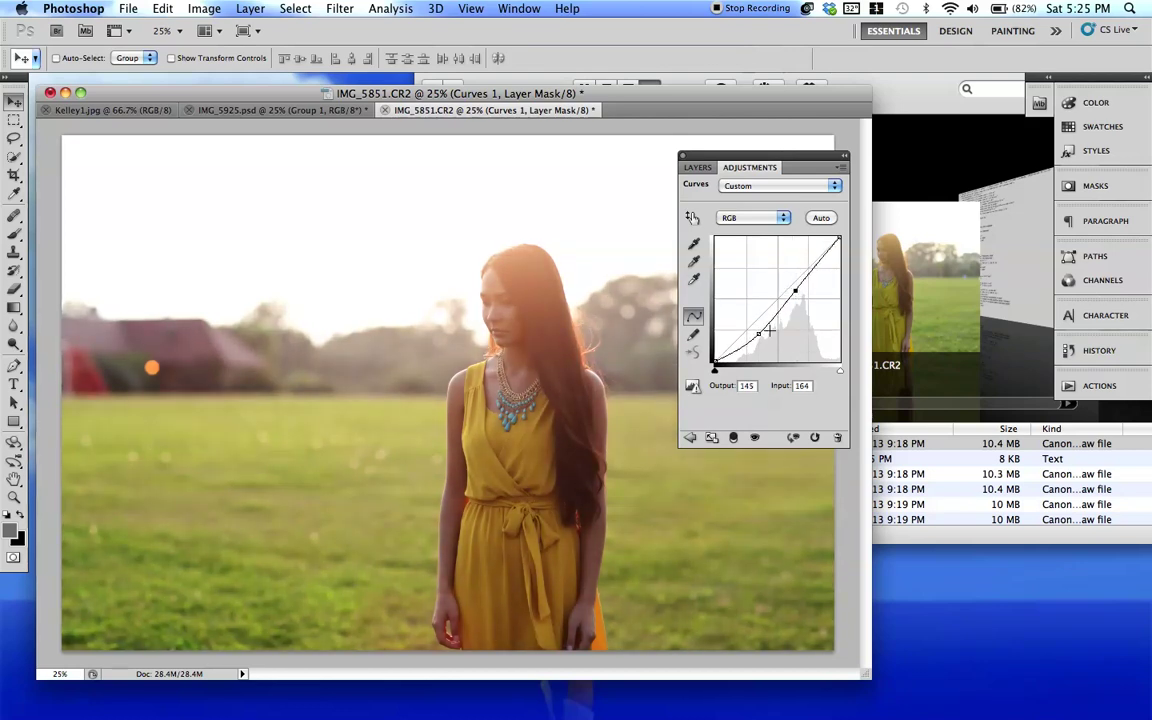
{"action": "left_click_drag", "start_coordinate": [758, 331], "coordinate": [761, 331]}
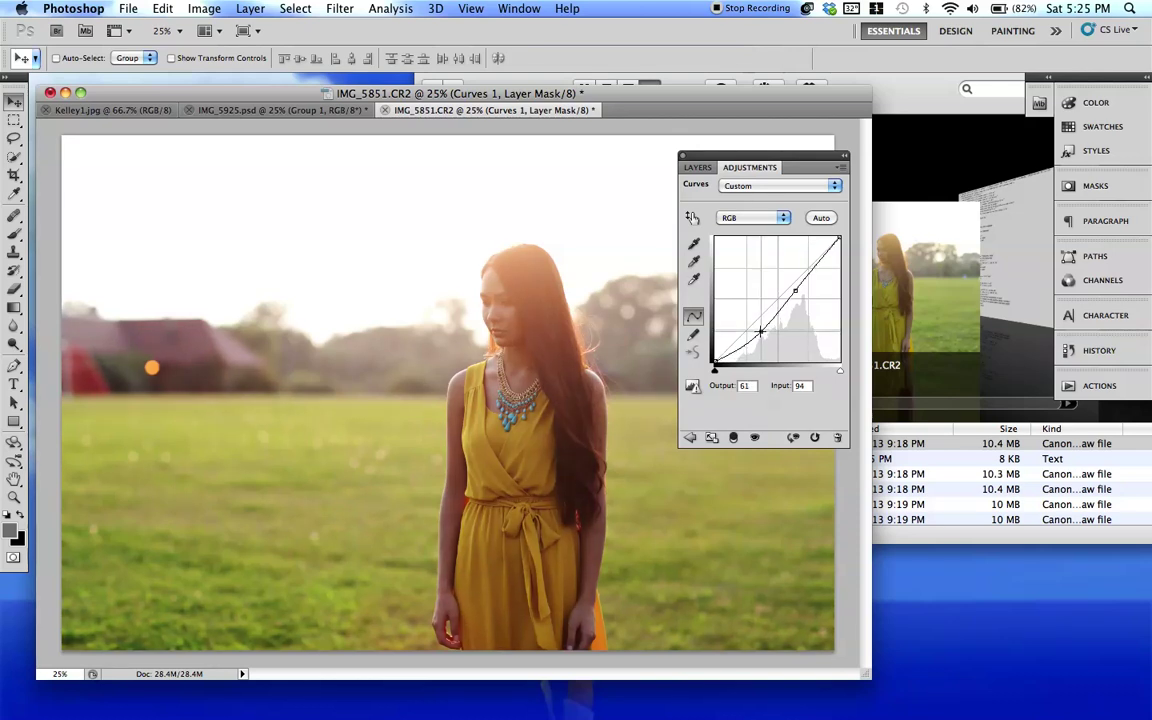
{"action": "left_click_drag", "start_coordinate": [755, 148], "coordinate": [716, 149]}
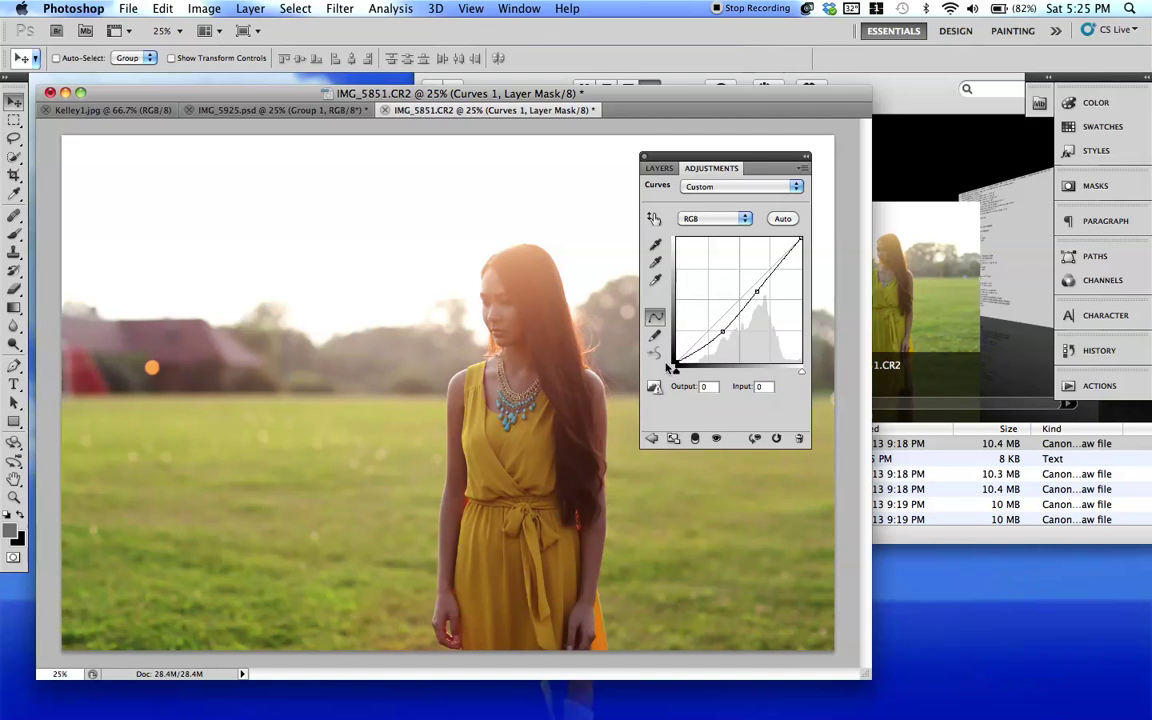
On the Blue channel, lift the black point and pull the midtones and highlights down.
{"action": "left_click", "coordinate": [714, 218]}
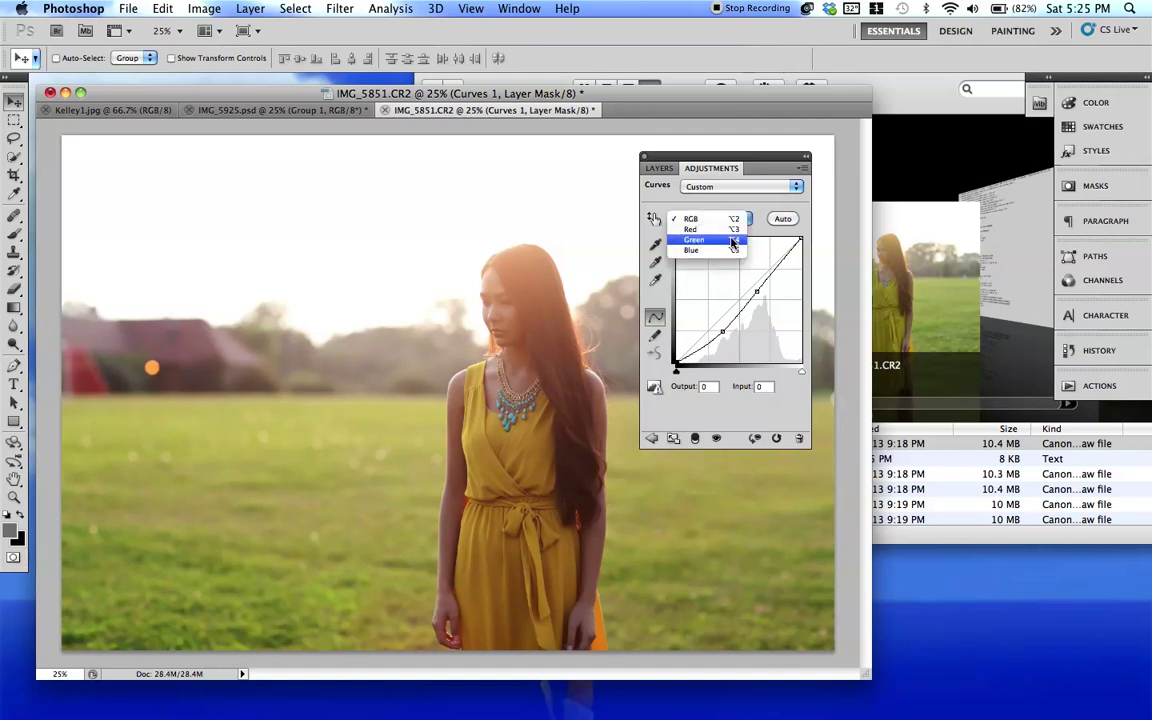
{"action": "left_click", "coordinate": [731, 241]}
{"action": "left_click", "coordinate": [720, 219]}
{"action": "left_click", "coordinate": [722, 226]}
{"action": "left_click", "coordinate": [722, 226]}
{"action": "left_click", "coordinate": [731, 226]}
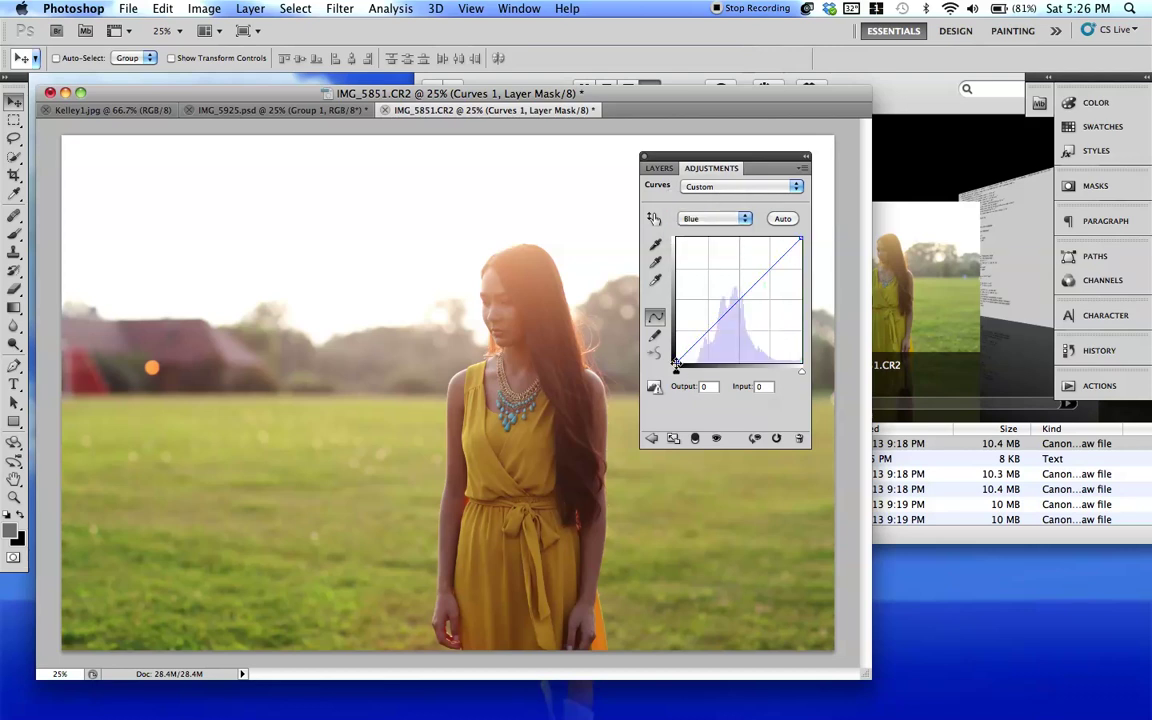
{"action": "left_click_drag", "start_coordinate": [677, 361], "coordinate": [676, 353]}
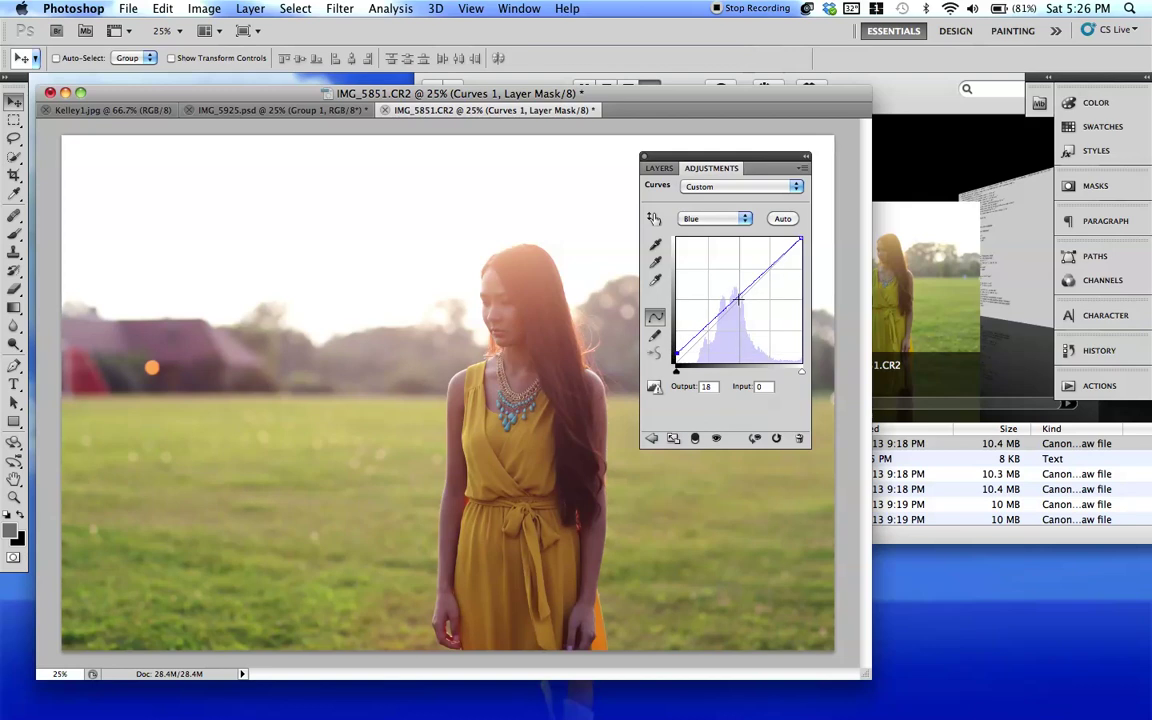
{"action": "left_click_drag", "start_coordinate": [738, 298], "coordinate": [726, 312]}
{"action": "mouse_move", "coordinate": [760, 271]}
{"action": "left_mouse_down"}
{"action": "mouse_move", "coordinate": [784, 303]}
{"action": "mouse_move", "coordinate": [767, 273]}
{"action": "left_mouse_up"}
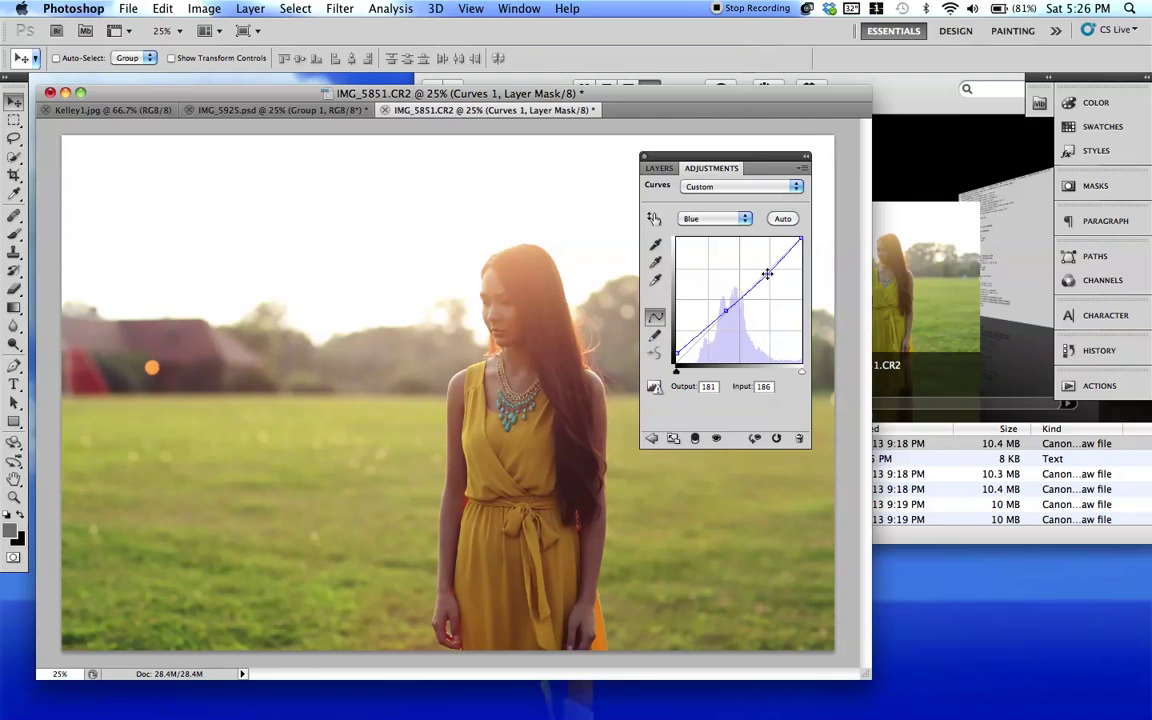
Nudge the Red channel curve point from 99 to 102.
{"action": "left_click", "coordinate": [730, 219]}
{"action": "left_click", "coordinate": [728, 200]}
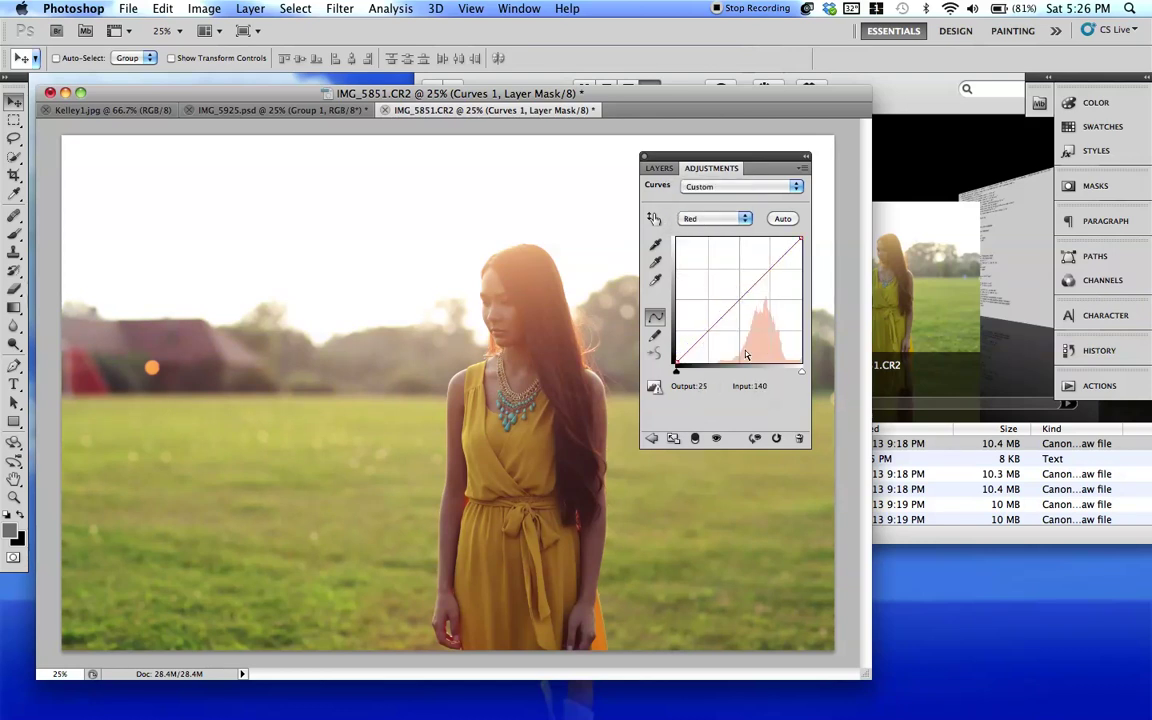
{"action": "left_click_drag", "start_coordinate": [721, 311], "coordinate": [725, 312]}
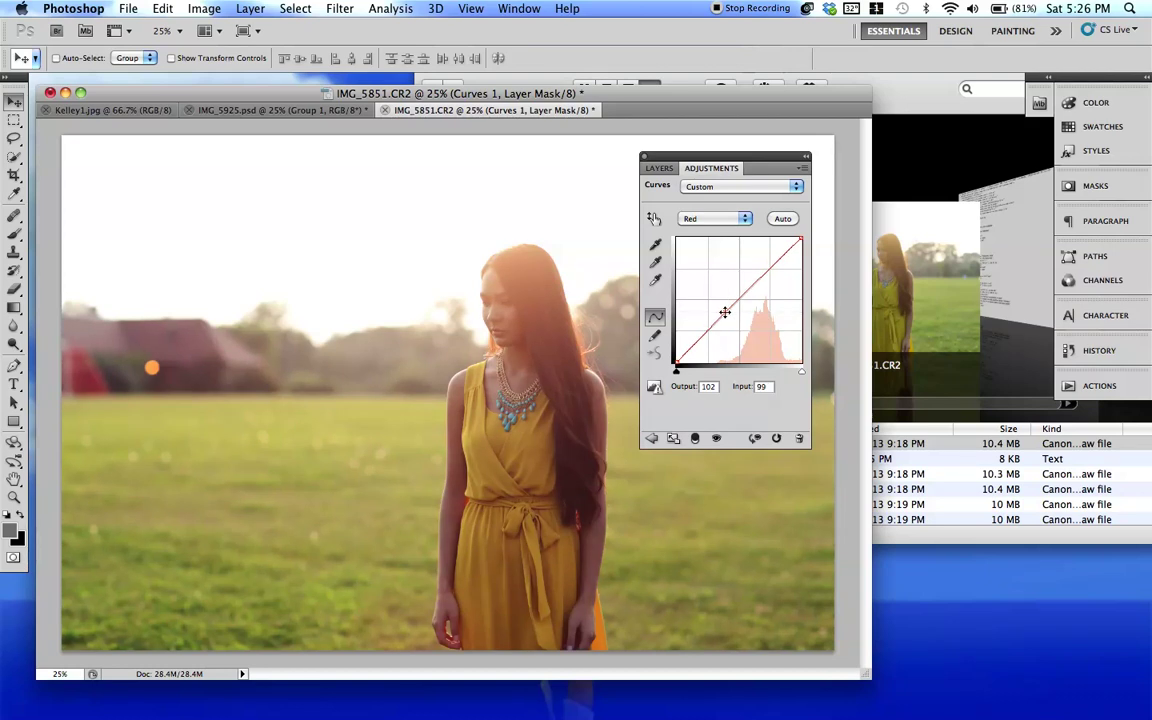
{"action": "left_click", "coordinate": [660, 170]}
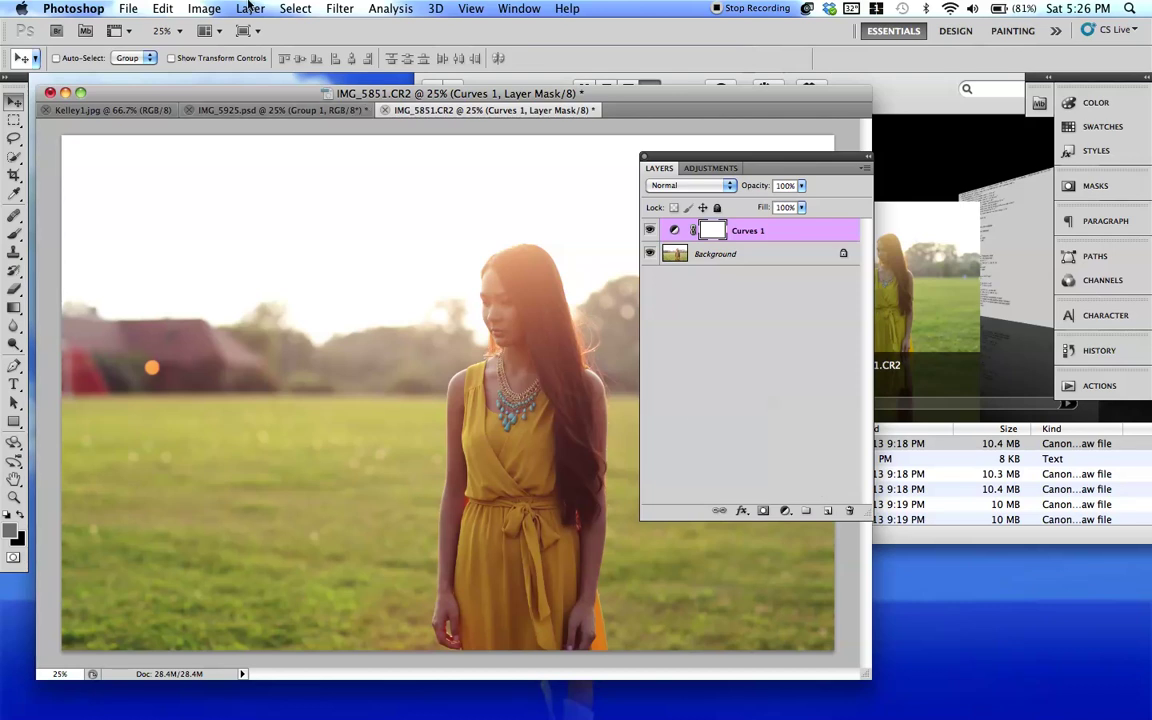
Add a Vibrance 1 adjustment layer above Curves 1 with Vibrance at +31.
{"action": "left_click", "coordinate": [250, 9]}
{"action": "mouse_move", "coordinate": [372, 168]}
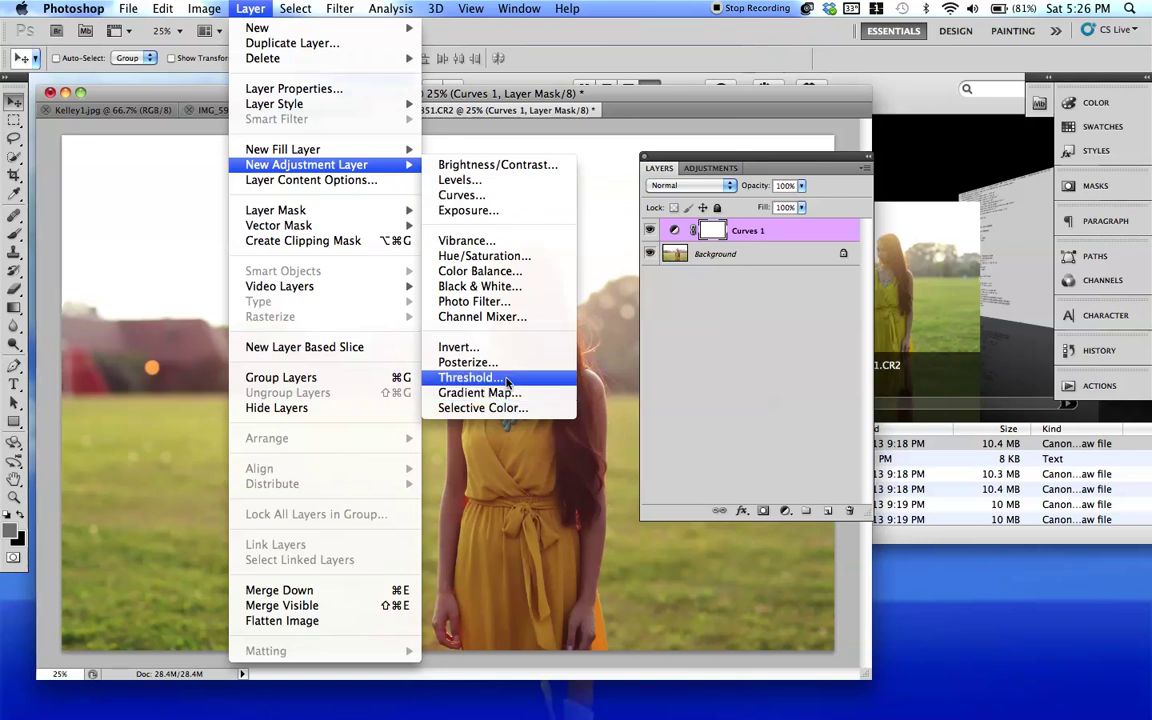
{"action": "left_click", "coordinate": [491, 243]}
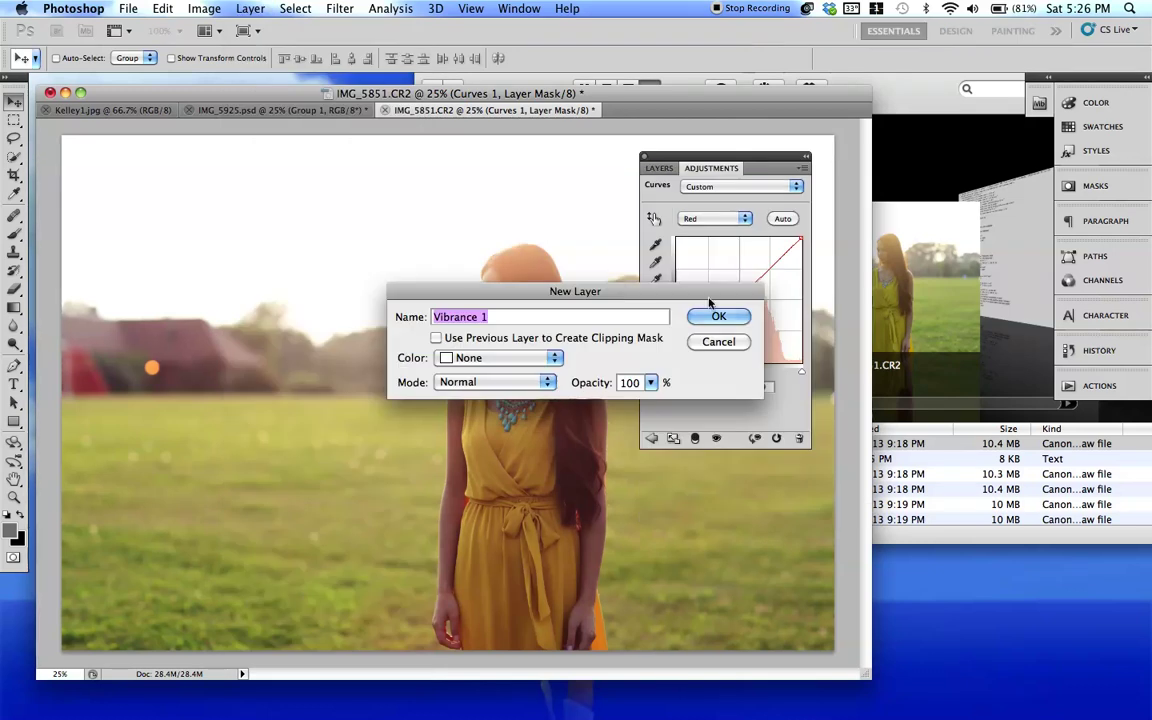
{"action": "left_click", "coordinate": [715, 311]}
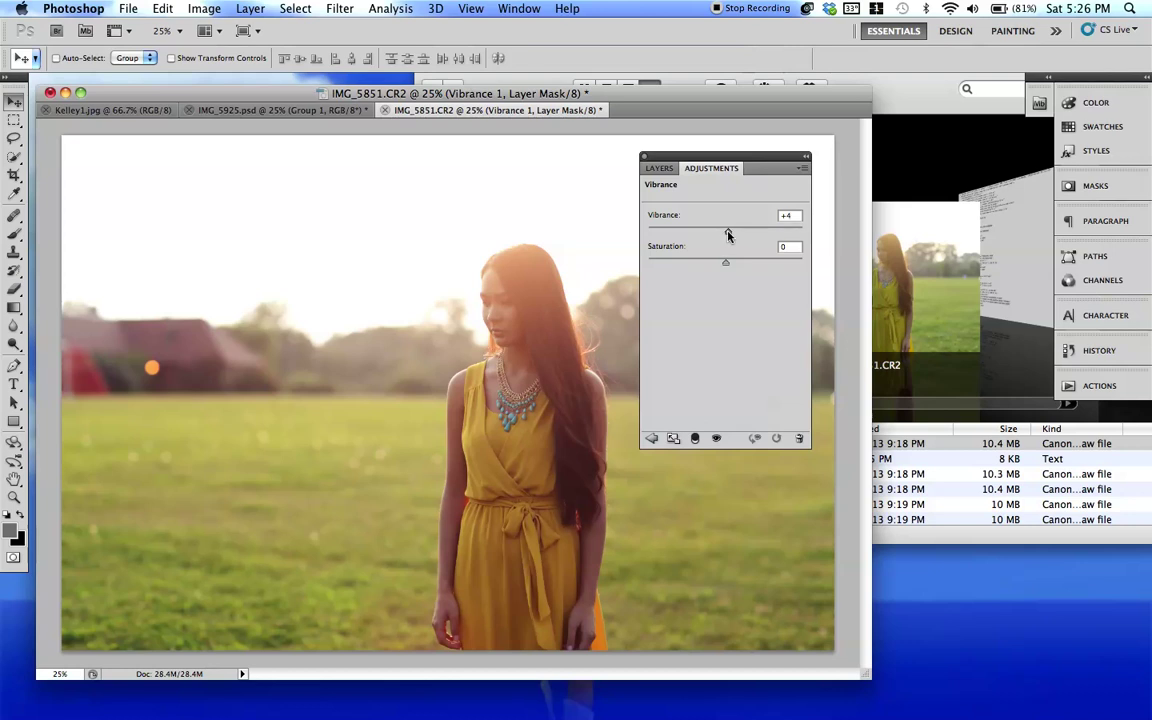
{"action": "left_click_drag", "start_coordinate": [758, 235], "coordinate": [749, 232]}
{"action": "left_click", "coordinate": [250, 8]}
{"action": "mouse_move", "coordinate": [335, 162]}
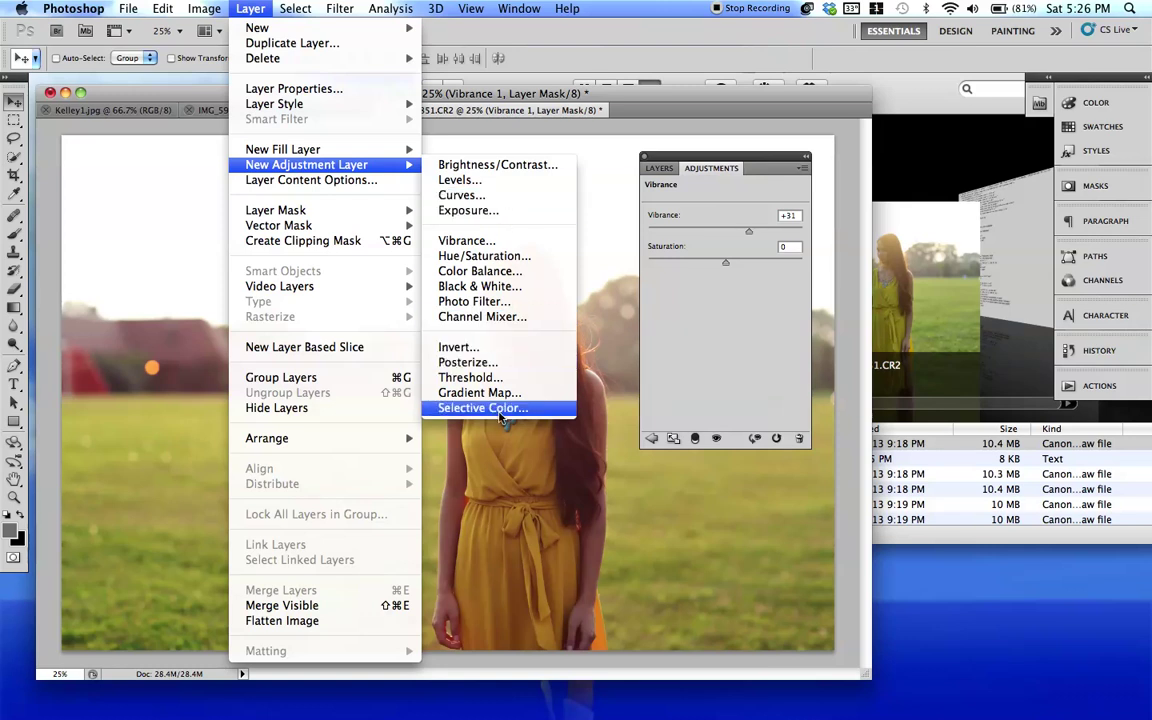
{"action": "left_click", "coordinate": [661, 170]}
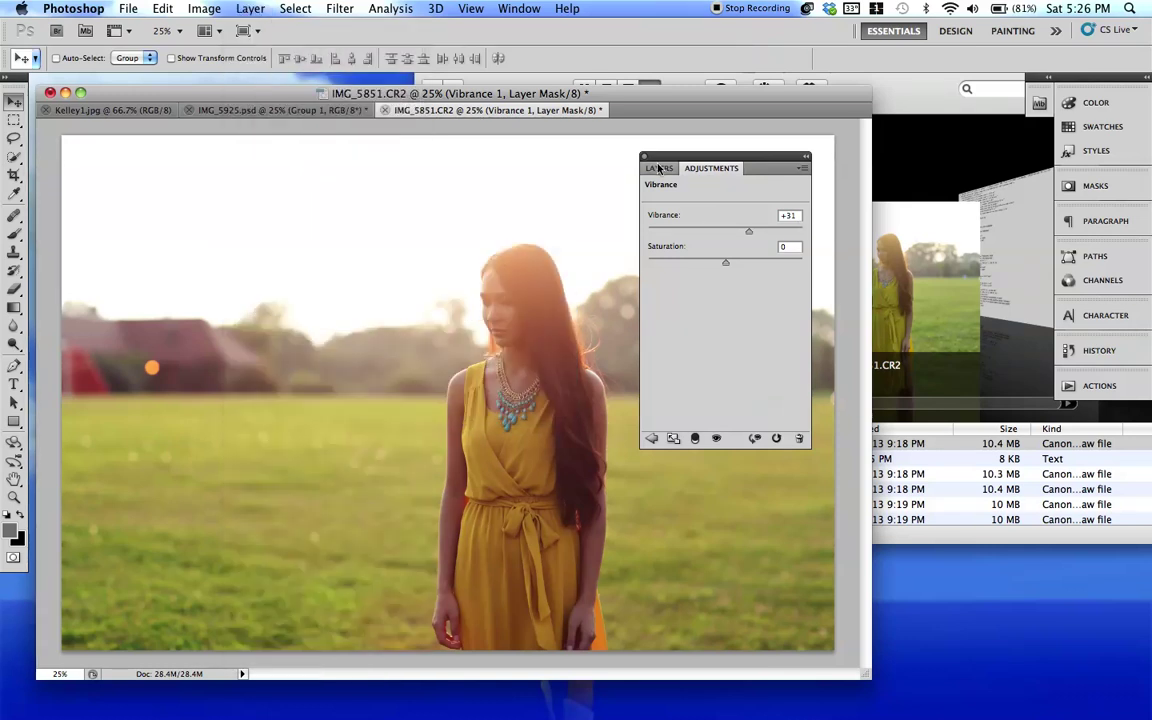
Add a Gradient Fill layer and move the left gradient stop to location 0.
{"action": "left_click", "coordinate": [661, 170]}
{"action": "left_click", "coordinate": [763, 510]}
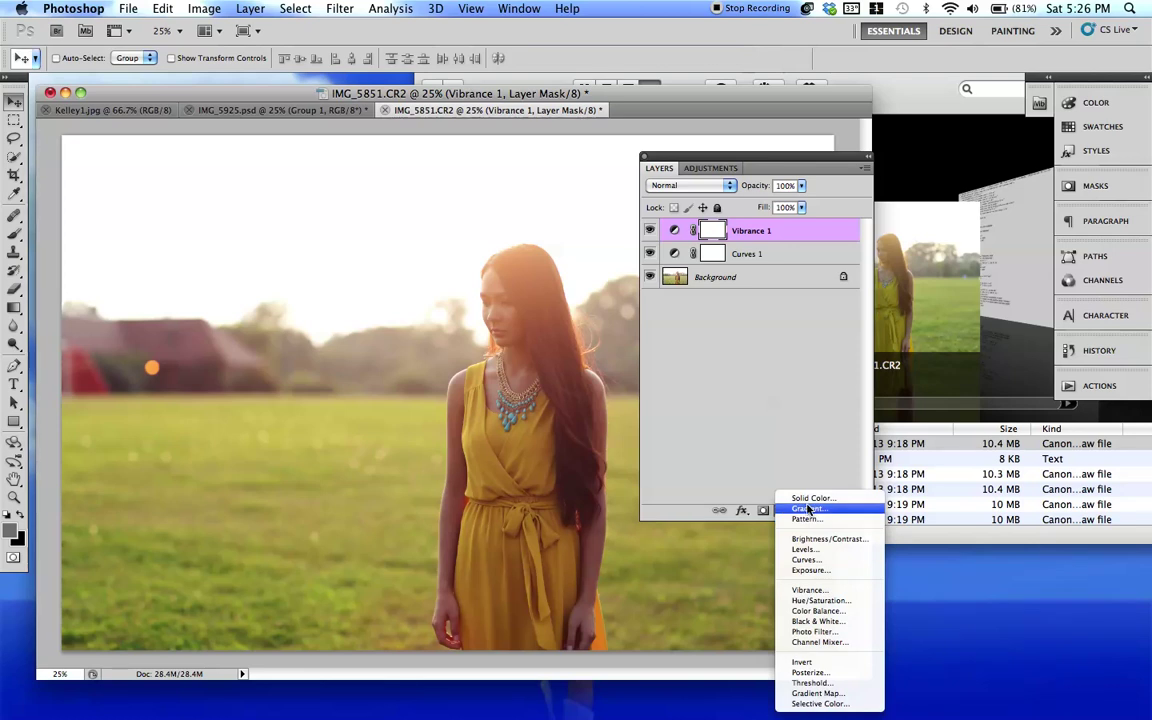
{"action": "left_click", "coordinate": [806, 509]}
{"action": "left_click", "coordinate": [448, 455]}
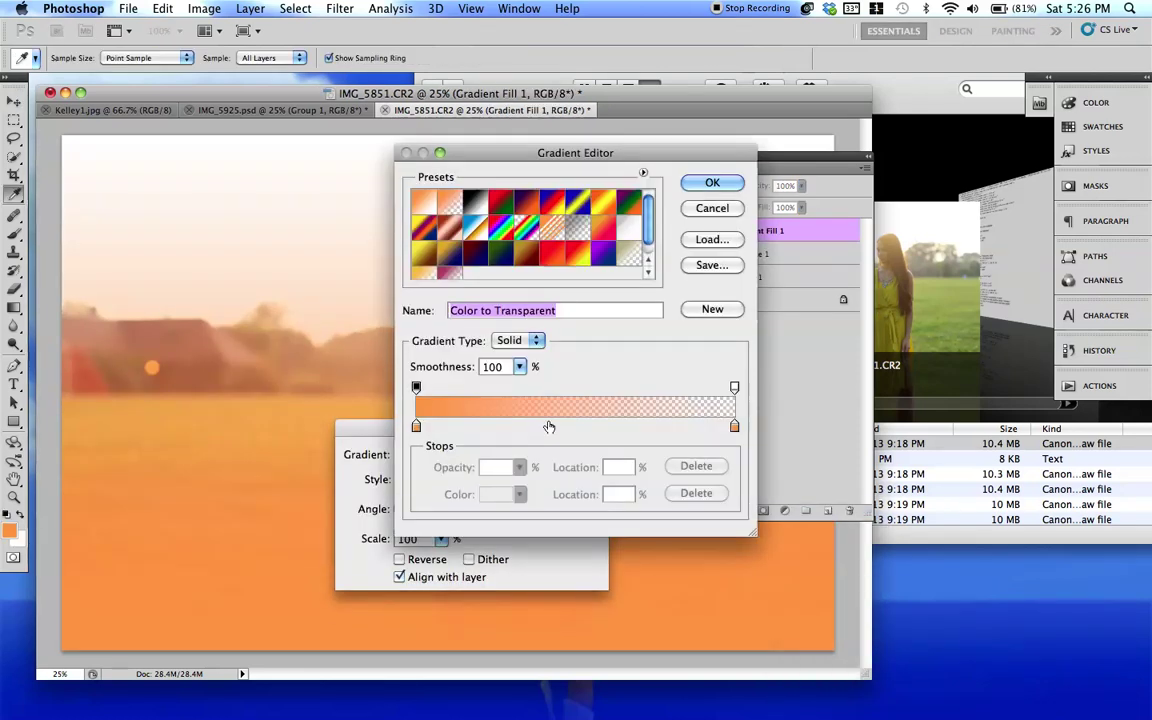
{"action": "double_click", "coordinate": [417, 428]}
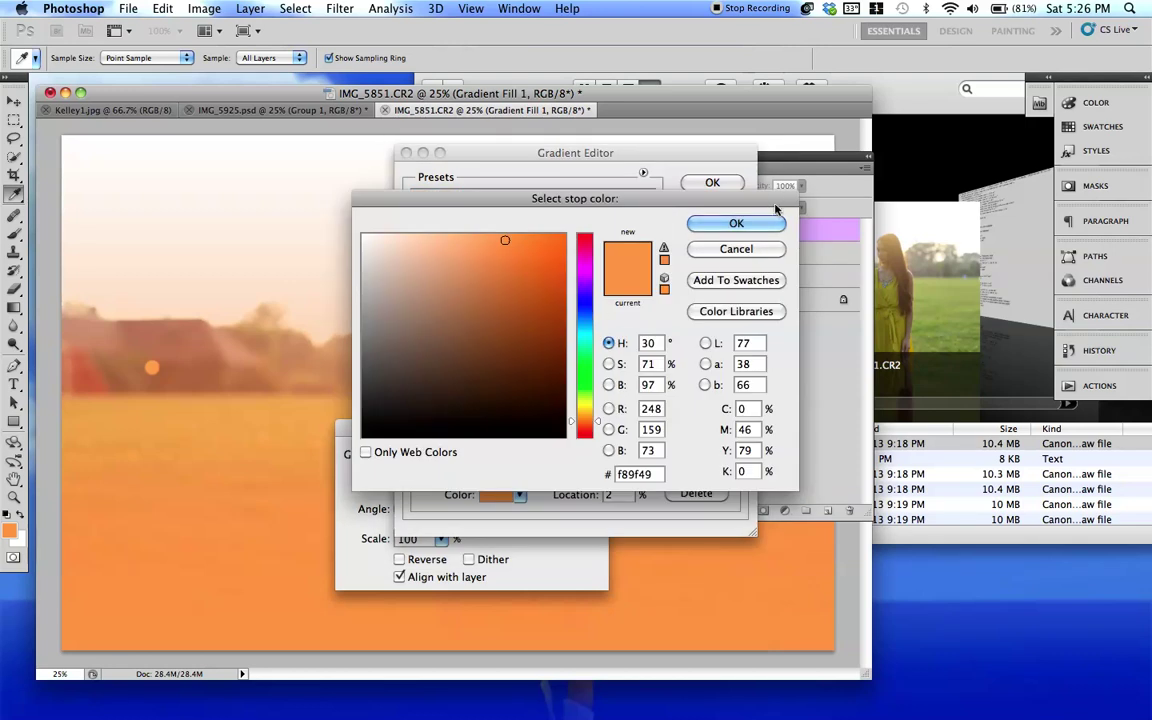
{"action": "left_click", "coordinate": [722, 250]}
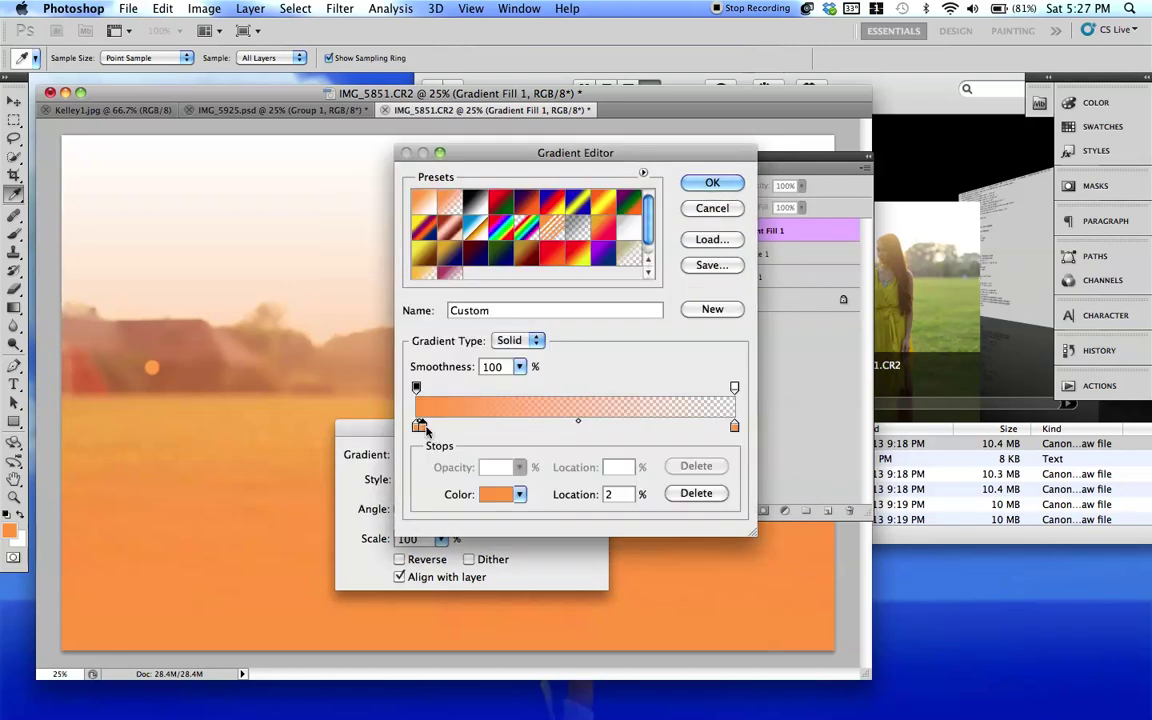
{"action": "mouse_move", "coordinate": [421, 428]}
{"action": "left_mouse_down"}
{"action": "mouse_move", "coordinate": [424, 458]}
{"action": "mouse_move", "coordinate": [414, 427]}
{"action": "mouse_move", "coordinate": [453, 406]}
{"action": "mouse_move", "coordinate": [355, 461]}
{"action": "left_mouse_up"}
Set both gradient stops to black for a black-to-transparent gradient and confirm.
{"action": "left_click", "coordinate": [493, 495]}
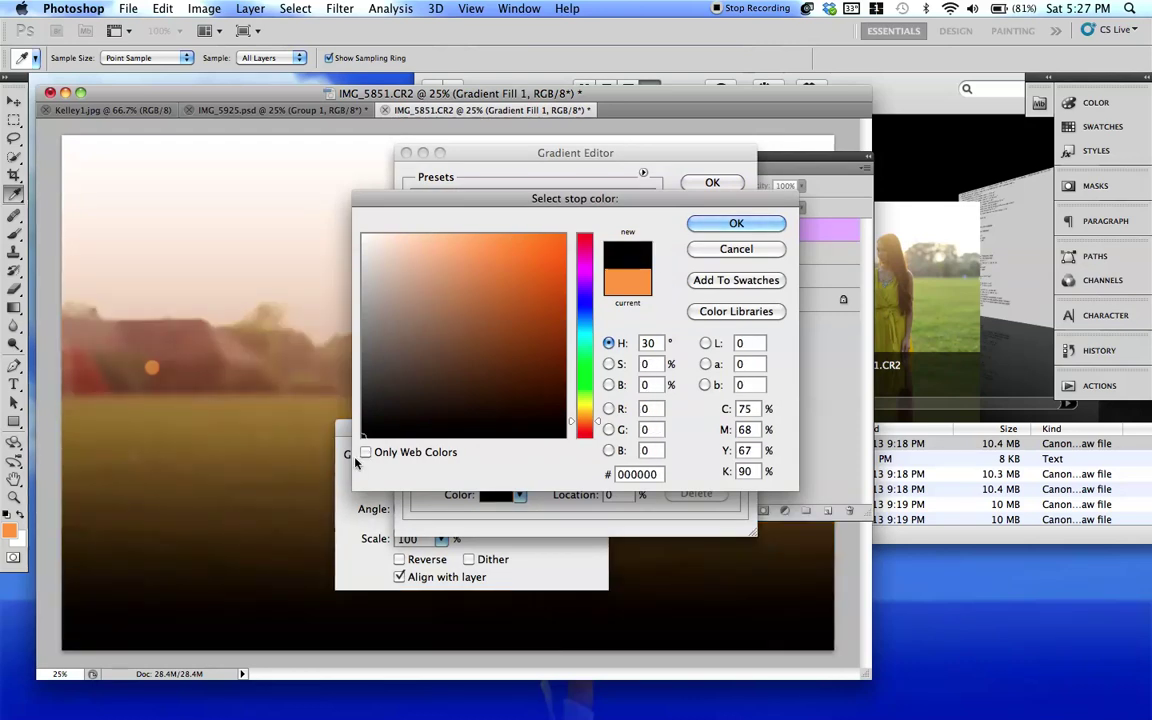
{"action": "key", "text": "Return"}
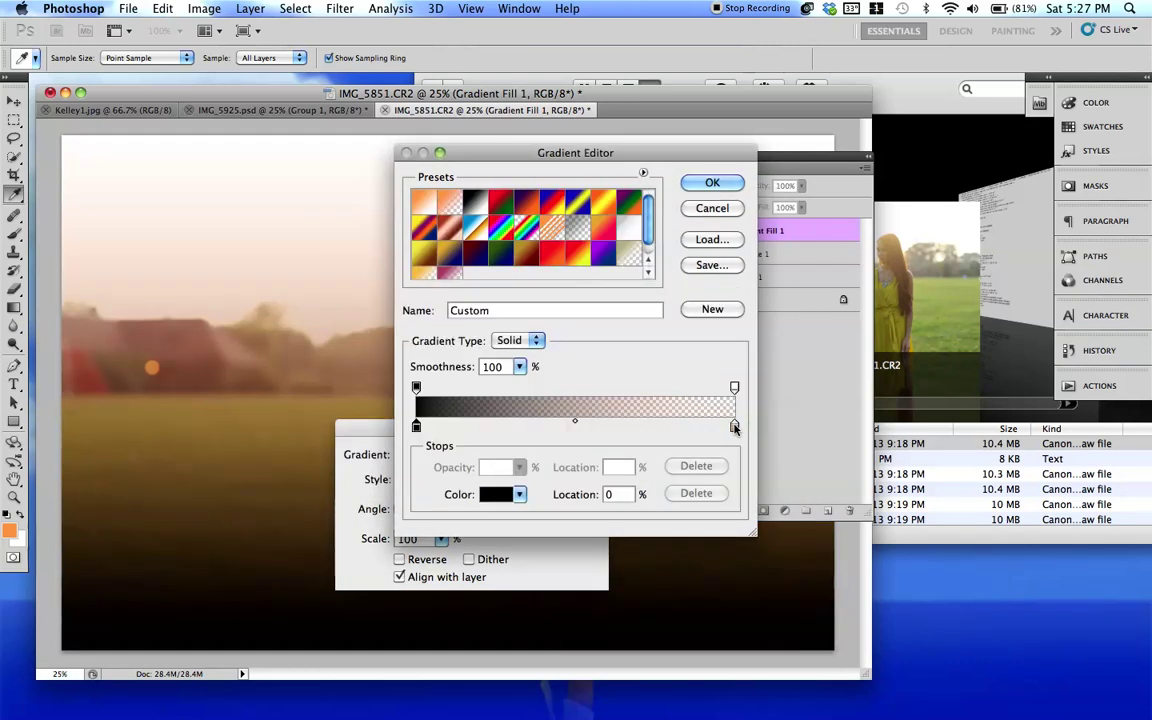
{"action": "left_click", "coordinate": [497, 495]}
{"action": "mouse_move", "coordinate": [378, 250]}
{"action": "left_mouse_down"}
{"action": "mouse_move", "coordinate": [380, 391]}
{"action": "mouse_move", "coordinate": [346, 478]}
{"action": "left_mouse_up"}
{"action": "key", "text": "Return"}
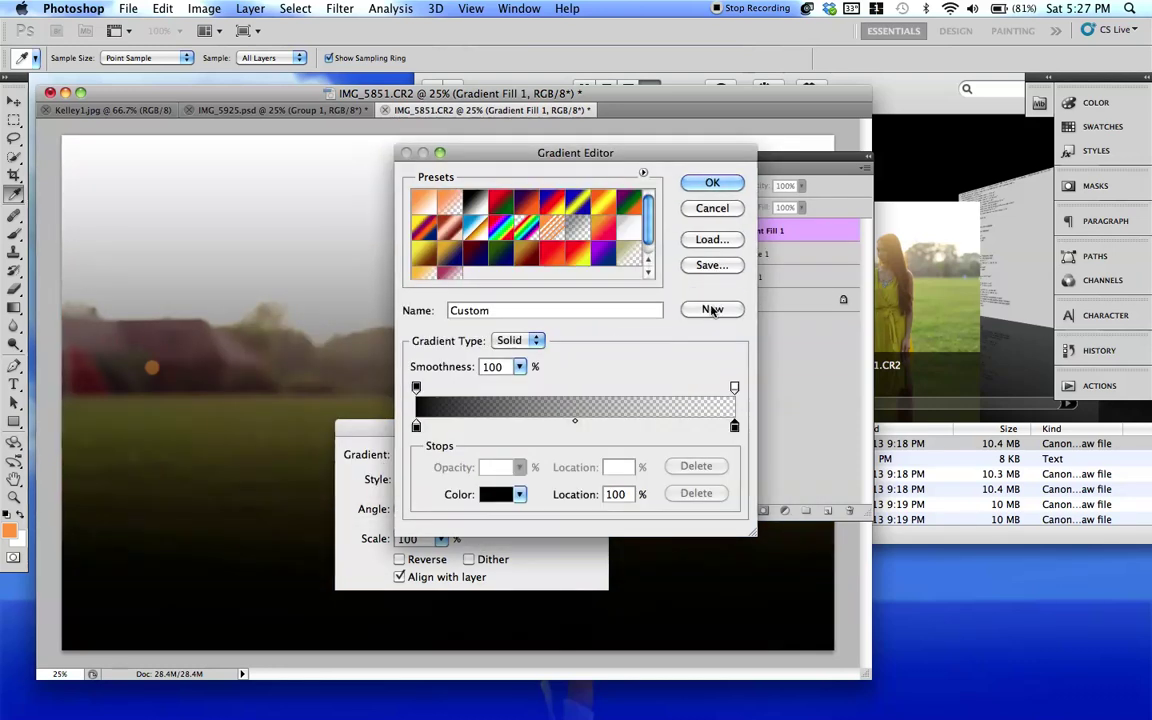
{"action": "left_click", "coordinate": [712, 182]}
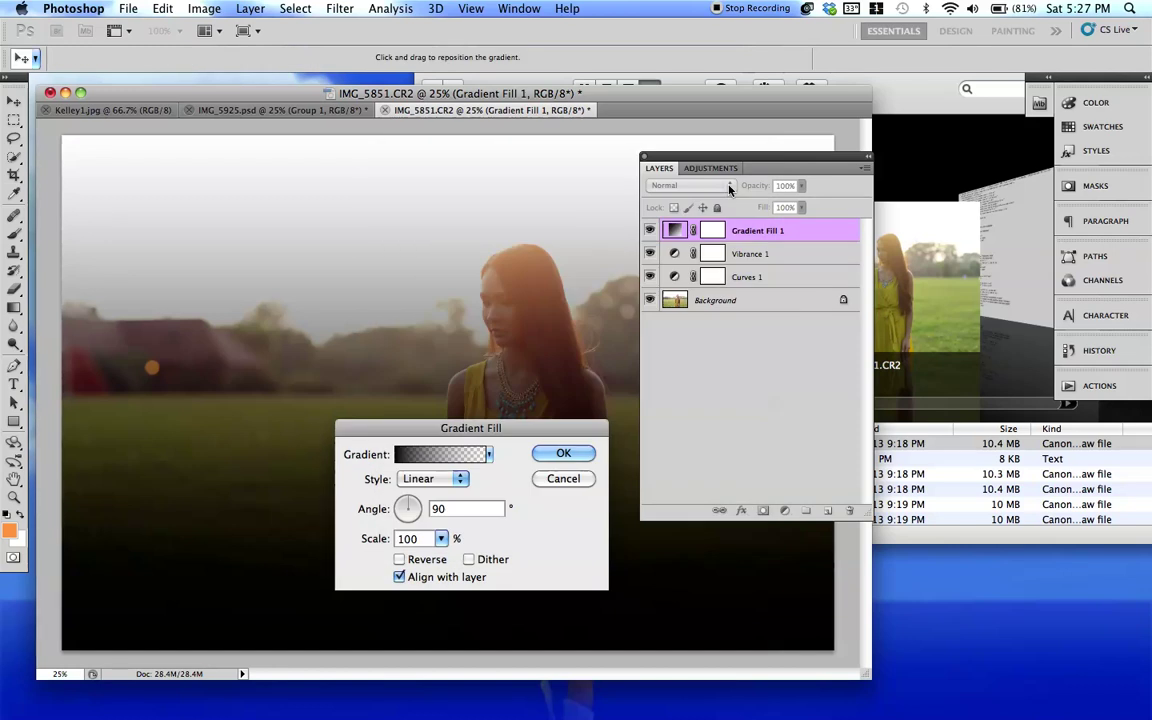
Make Gradient Fill 1 a reversed Radial gradient at 150% scale.
{"action": "left_click", "coordinate": [430, 479]}
{"action": "left_click", "coordinate": [439, 494]}
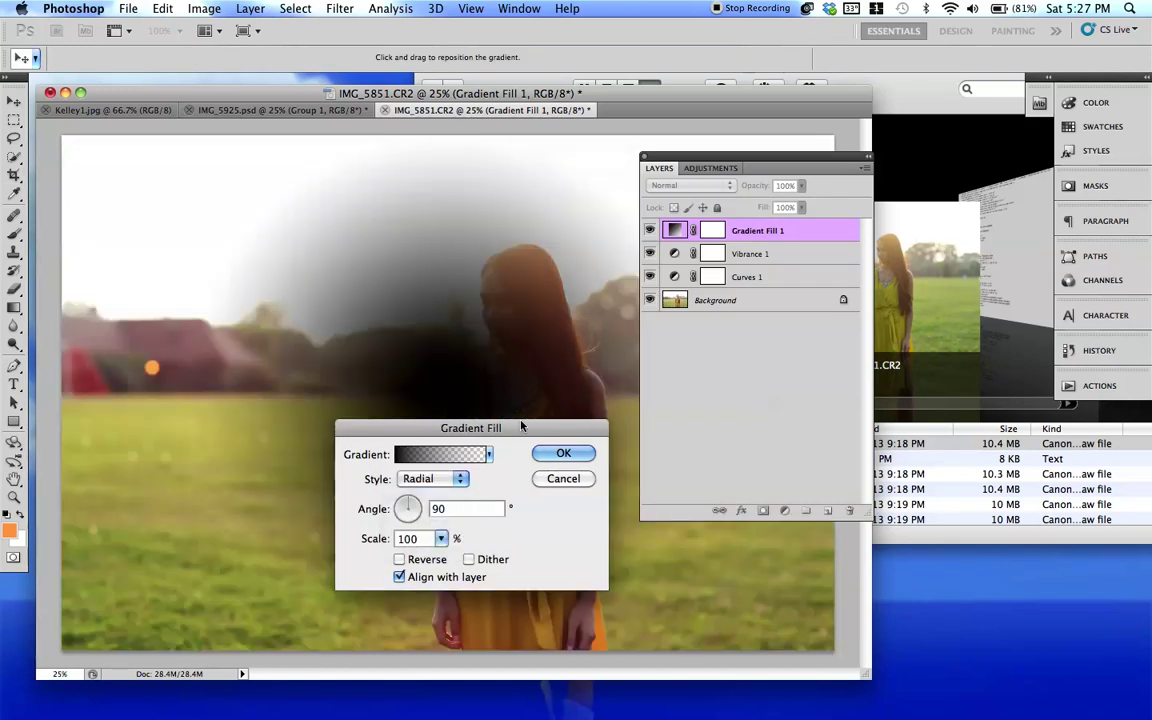
{"action": "left_click_drag", "start_coordinate": [520, 430], "coordinate": [316, 343]}
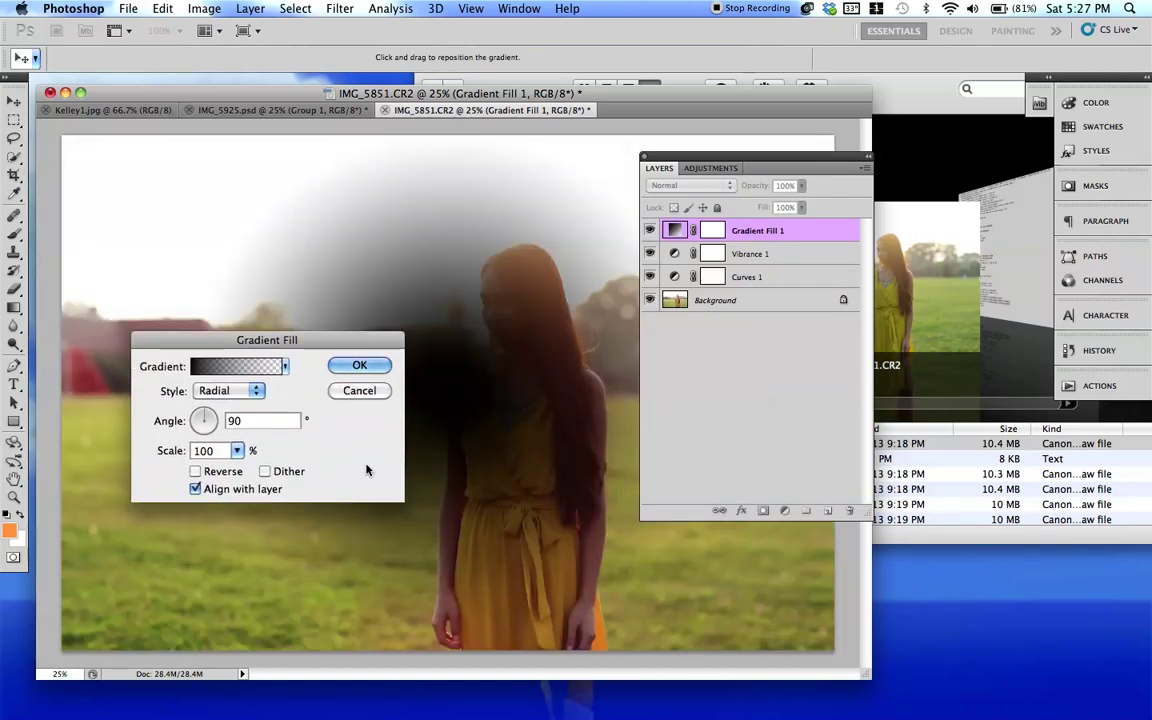
{"action": "left_click", "coordinate": [196, 472]}
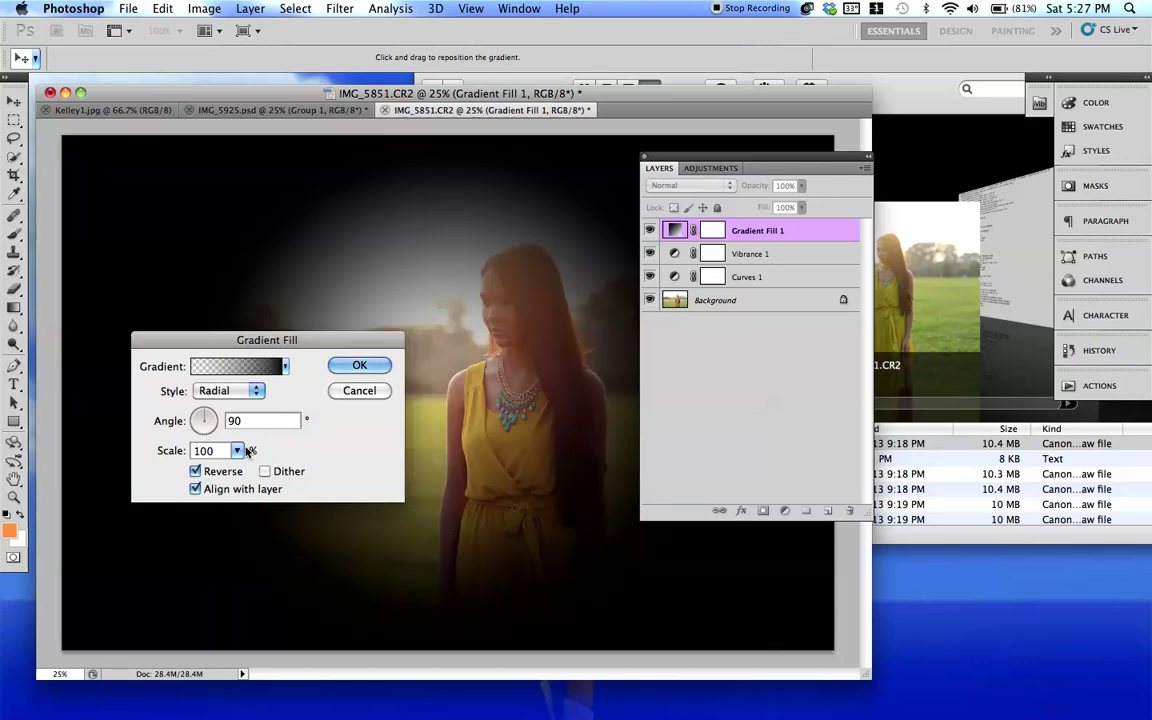
{"action": "left_click", "coordinate": [237, 451]}
{"action": "left_click_drag", "start_coordinate": [242, 471], "coordinate": [250, 472]}
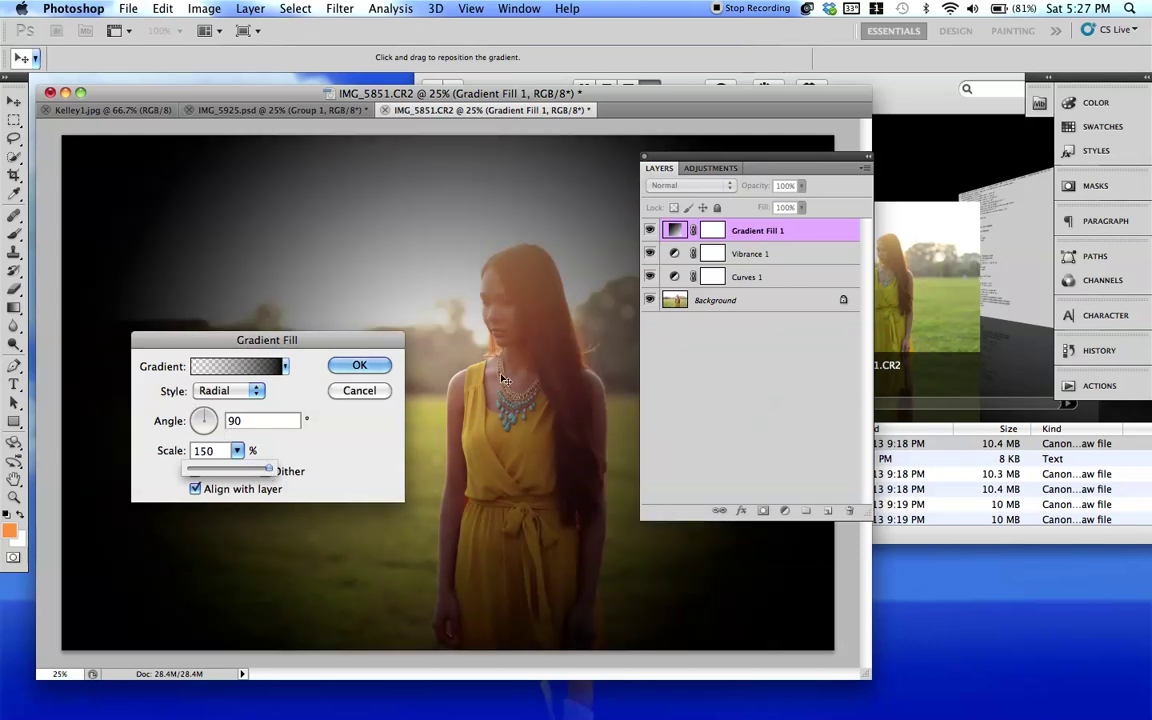
{"action": "left_click", "coordinate": [359, 368]}
Blend the vignette in Soft Light at 31% opacity and compare it on and off.
{"action": "left_click", "coordinate": [733, 187]}
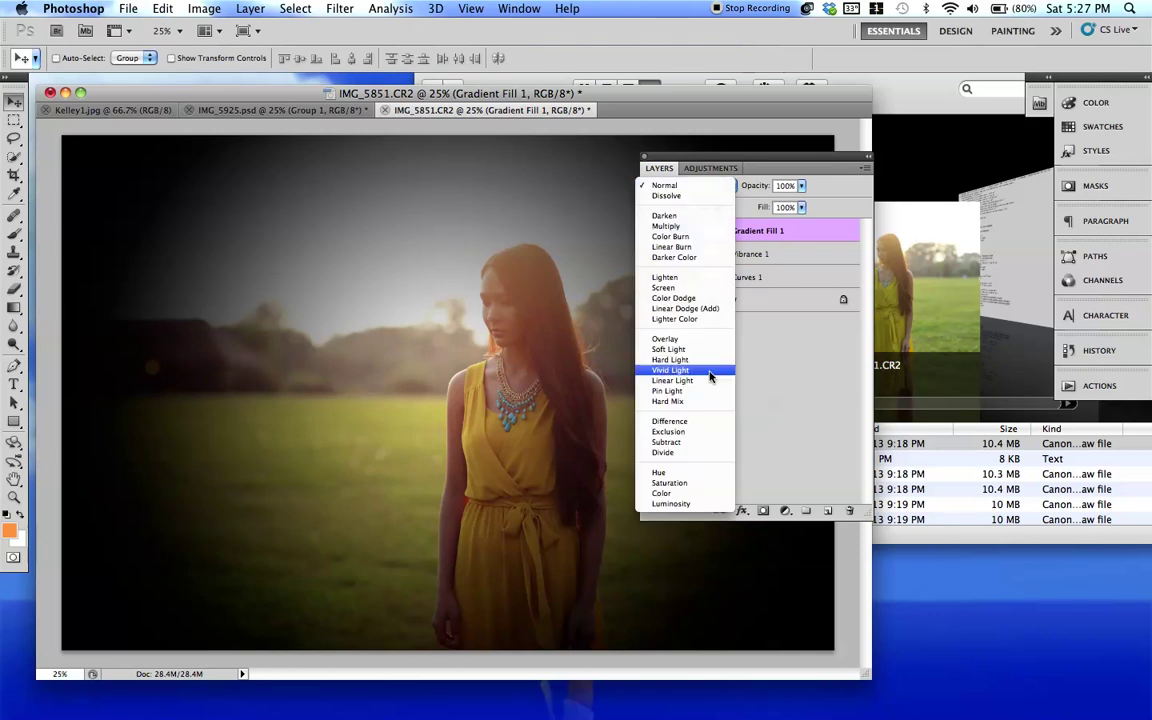
{"action": "left_click", "coordinate": [699, 340]}
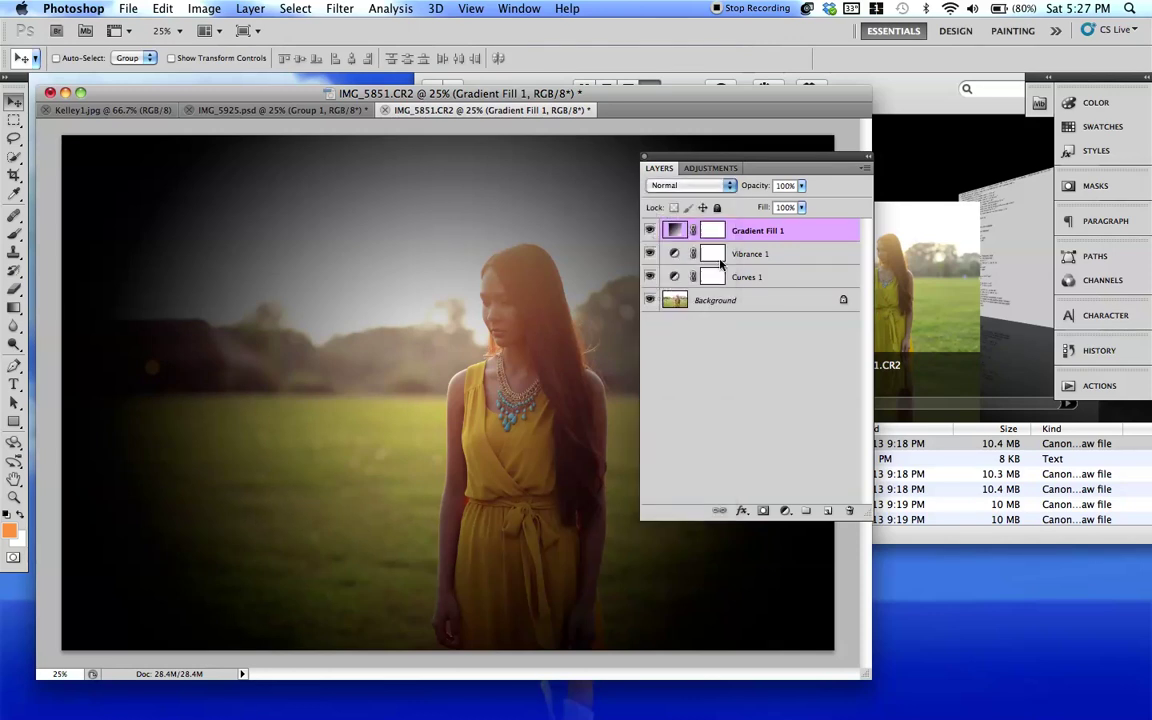
{"action": "left_click", "coordinate": [733, 186]}
{"action": "left_click", "coordinate": [726, 201]}
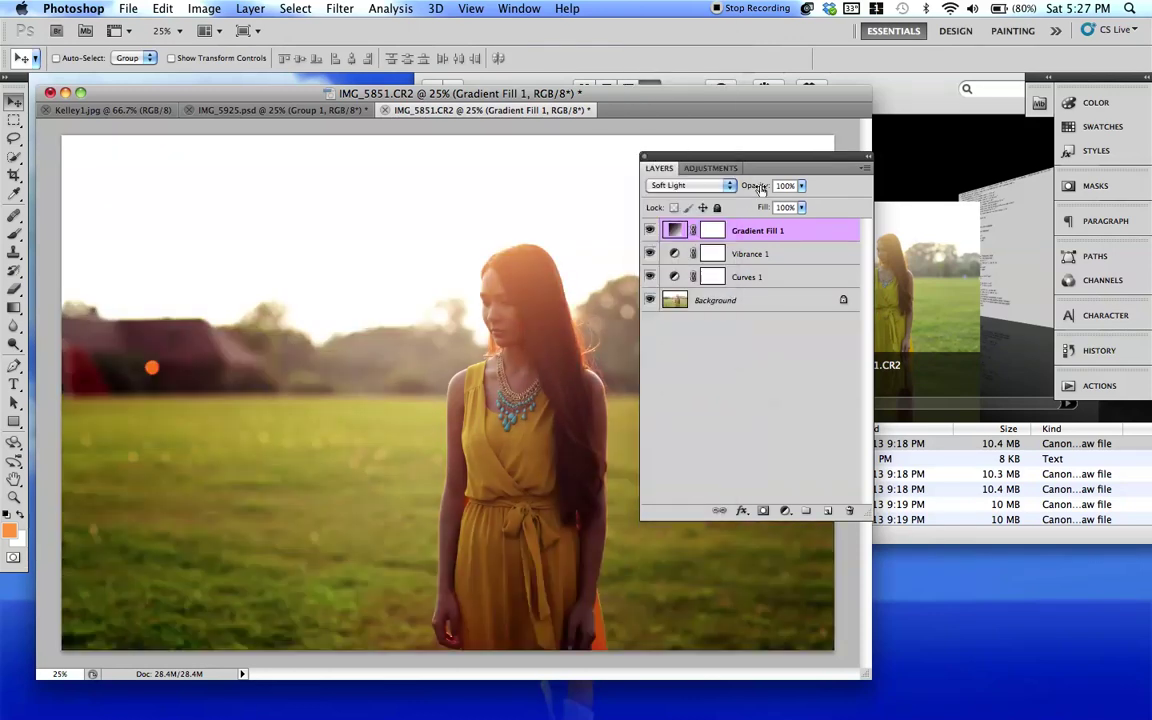
{"action": "mouse_move", "coordinate": [755, 185]}
{"action": "left_mouse_down"}
{"action": "mouse_move", "coordinate": [724, 163]}
{"action": "mouse_move", "coordinate": [907, 177]}
{"action": "mouse_move", "coordinate": [762, 188]}
{"action": "left_mouse_up"}
{"action": "left_click", "coordinate": [689, 254]}
{"action": "left_click", "coordinate": [689, 254]}
{"action": "key", "text": "super+minus"}
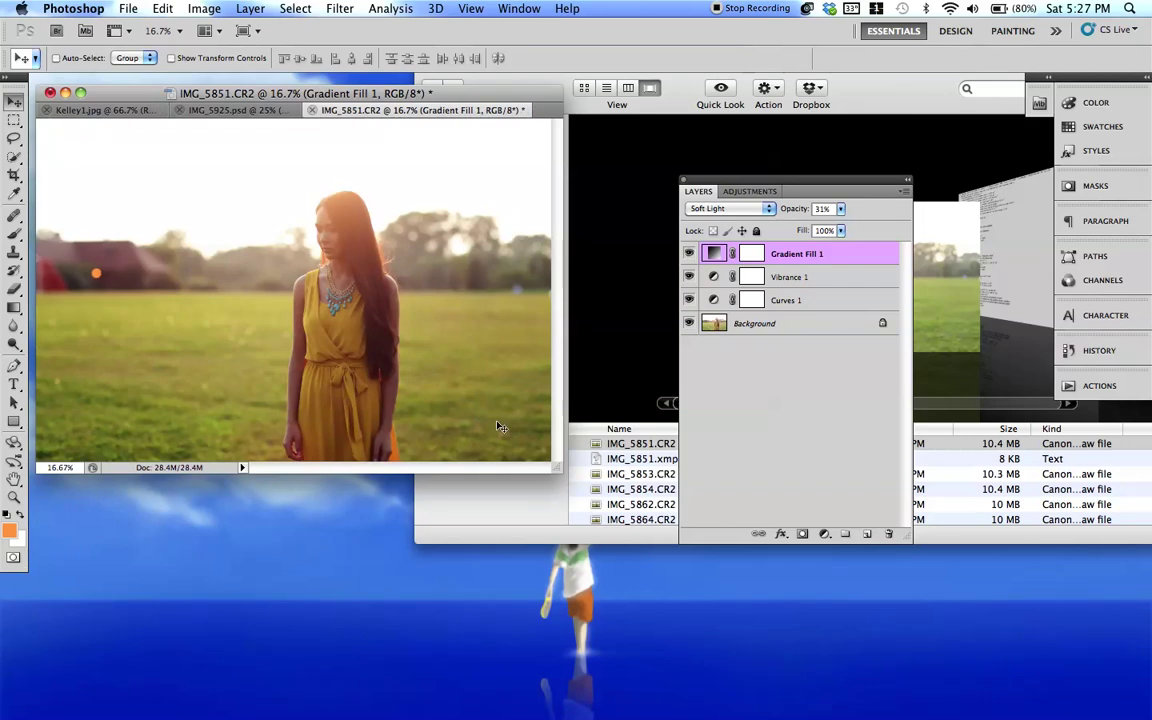
{"action": "left_click_drag", "start_coordinate": [556, 466], "coordinate": [822, 662]}
{"action": "left_click", "coordinate": [689, 254]}
{"action": "left_click", "coordinate": [689, 254]}
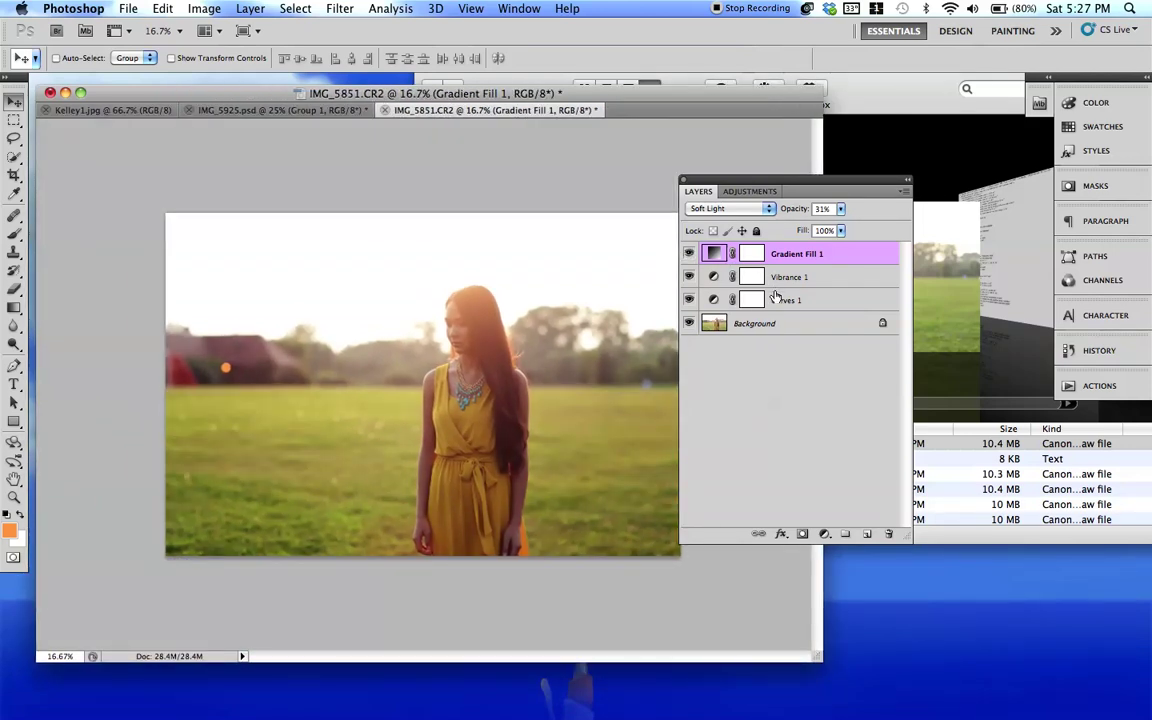
Group the vignette, Vibrance 1 and Curves 1 into Group 1 and expand it.
{"action": "left_click", "coordinate": [775, 297], "text": "shift"}
{"action": "key", "text": "super+g"}
{"action": "left_click", "coordinate": [689, 251]}
{"action": "left_click", "coordinate": [689, 251]}
{"action": "left_click", "coordinate": [707, 252]}
Create a new empty Layer 1 and set the brush colour to orange fc9632.
{"action": "left_click", "coordinate": [707, 278]}
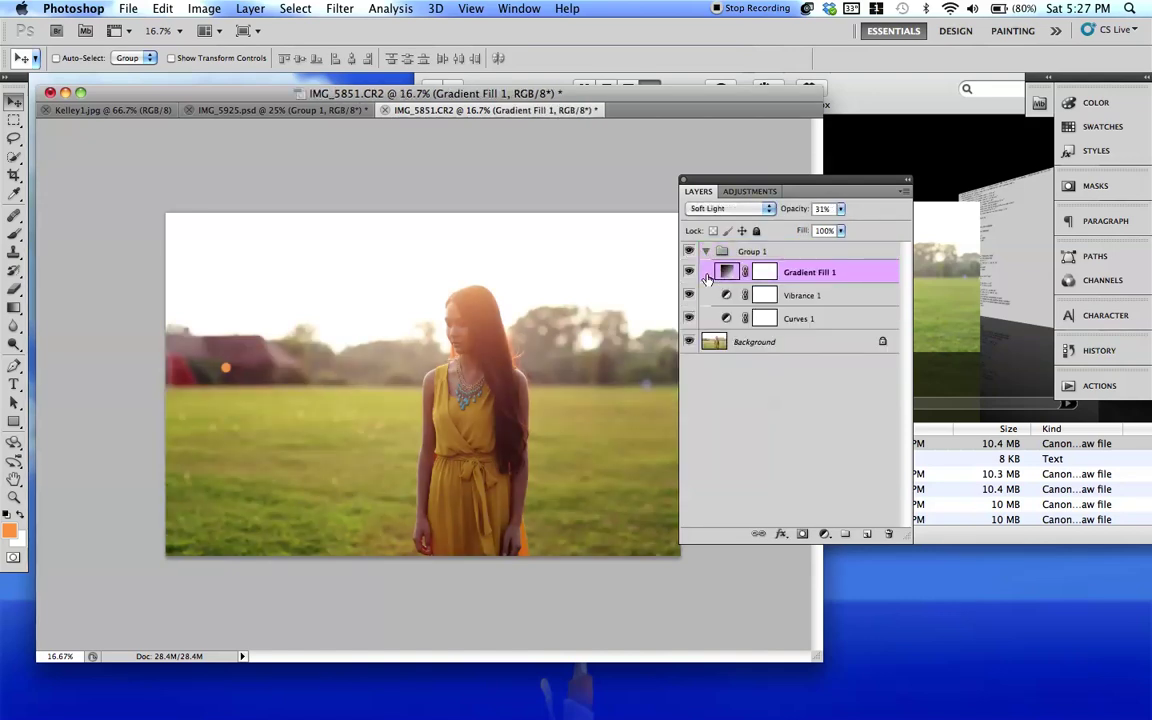
{"action": "key", "text": "super+shift+n"}
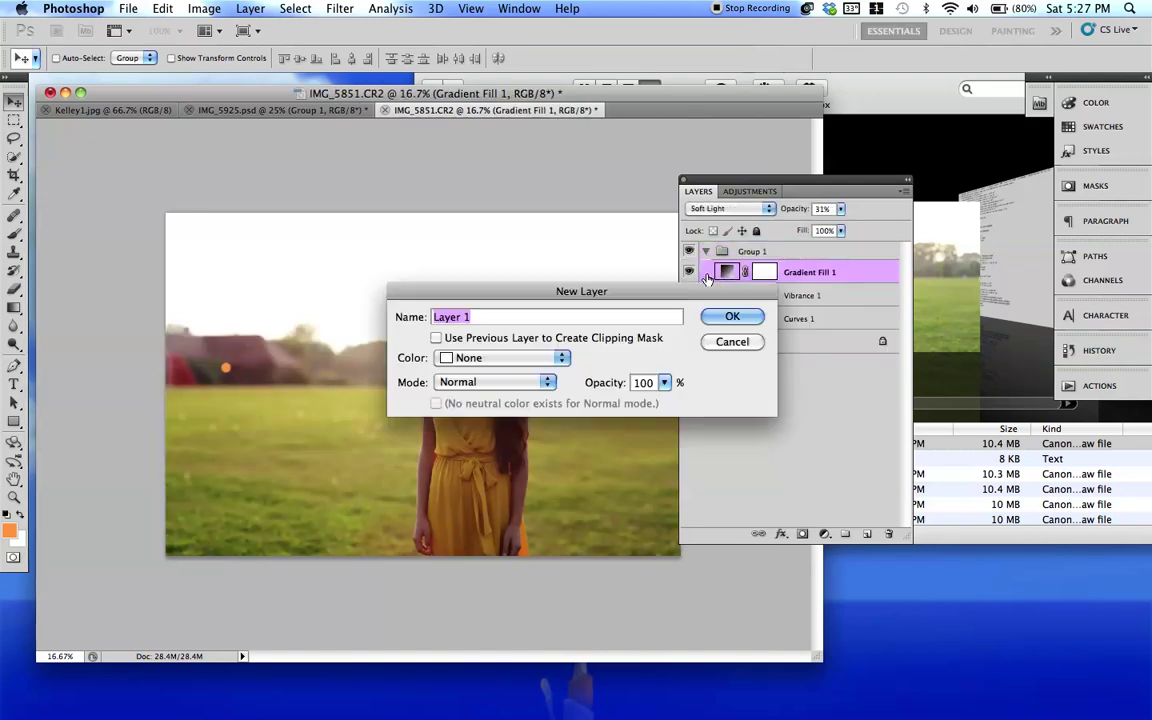
{"action": "key", "text": "Return"}
{"action": "left_click", "coordinate": [12, 233]}
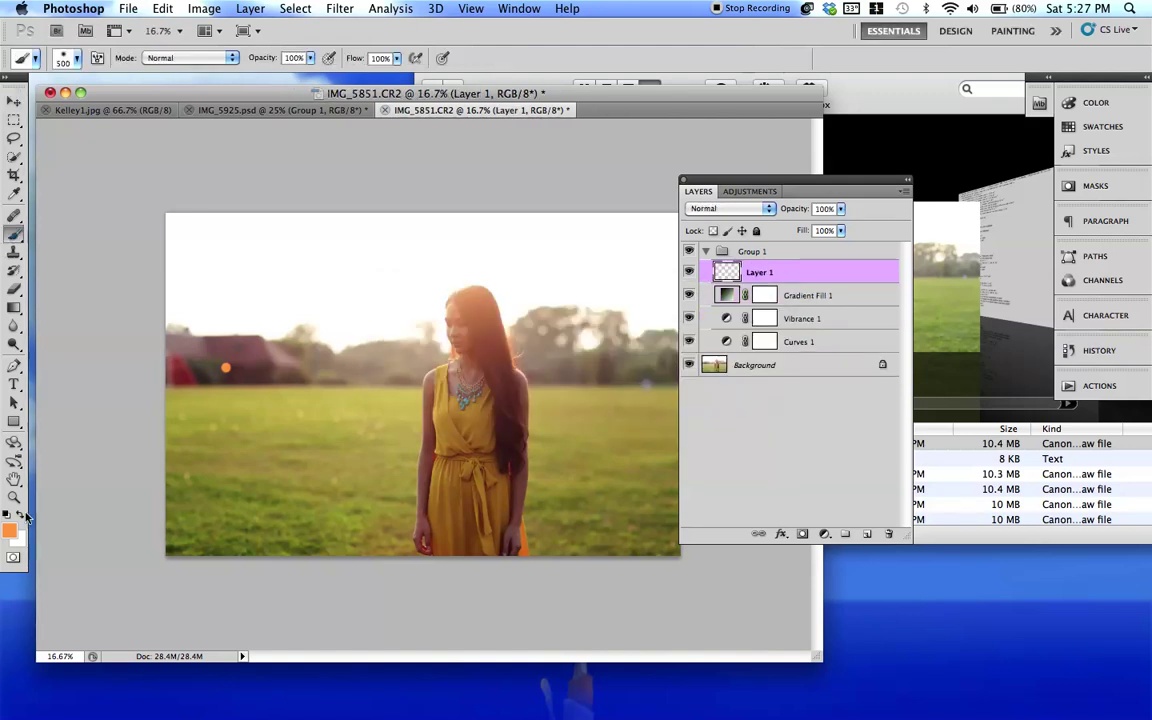
{"action": "left_click", "coordinate": [10, 538]}
{"action": "mouse_move", "coordinate": [504, 236]}
{"action": "left_mouse_down"}
{"action": "mouse_move", "coordinate": [532, 236]}
{"action": "mouse_move", "coordinate": [521, 236]}
{"action": "left_mouse_up"}
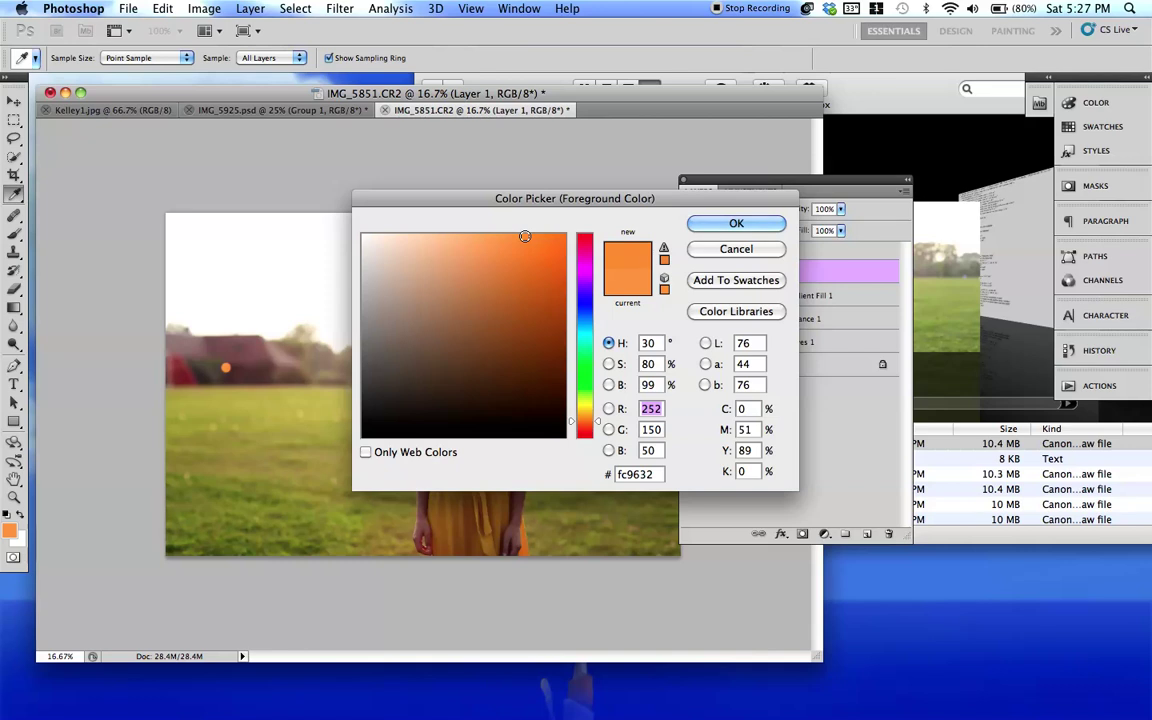
{"action": "key", "text": "Return"}
Set Layer 1 to Screen blending and use a 1500 px brush at about 22% opacity.
{"action": "key", "text": "super+equal"}
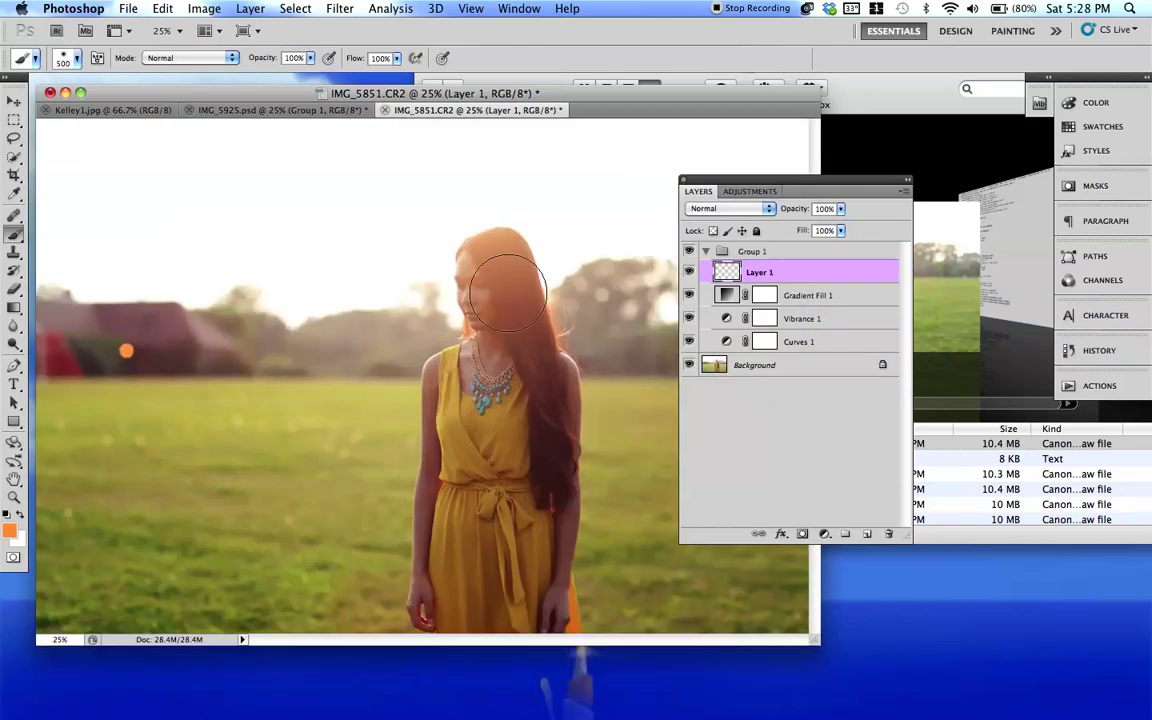
{"action": "key", "text": "bracketright"}
{"action": "key", "text": "bracketright"}
{"action": "key", "text": "bracketright"}
{"action": "key", "text": "bracketright"}
{"action": "key", "text": "bracketright"}
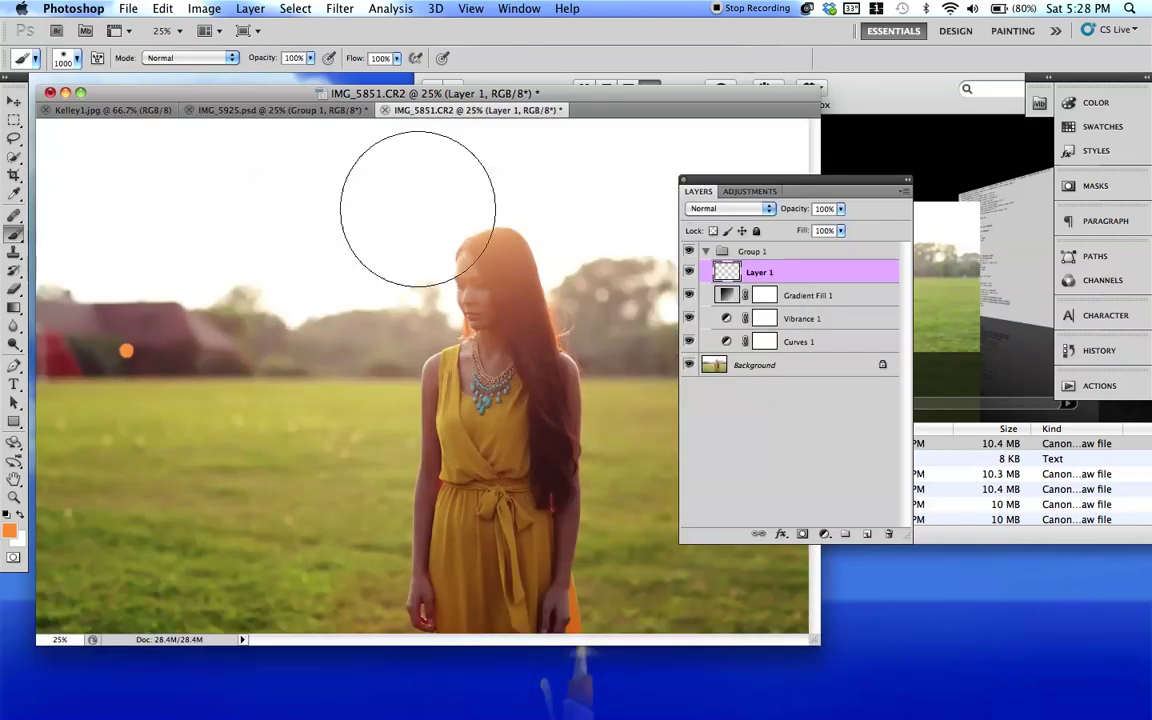
{"action": "left_click", "coordinate": [768, 210]}
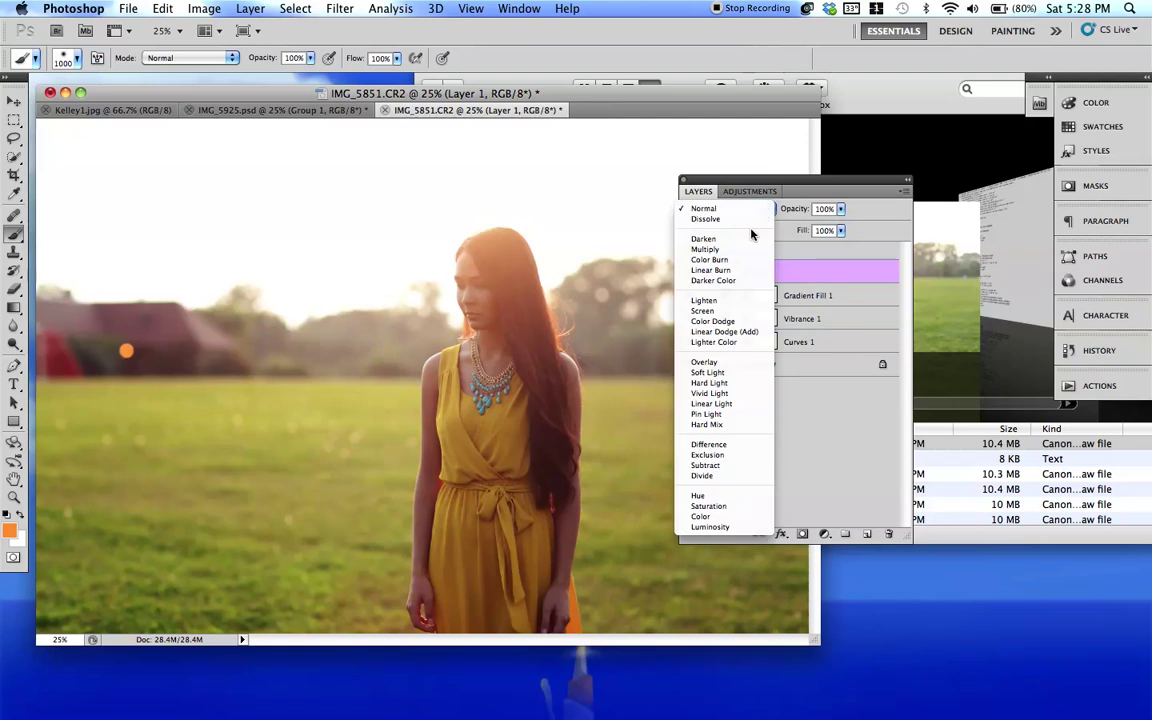
{"action": "left_click", "coordinate": [727, 312]}
{"action": "key", "text": "bracketright"}
{"action": "key", "text": "bracketright"}
{"action": "key", "text": "bracketright"}
{"action": "key", "text": "bracketright"}
{"action": "key", "text": "bracketright"}
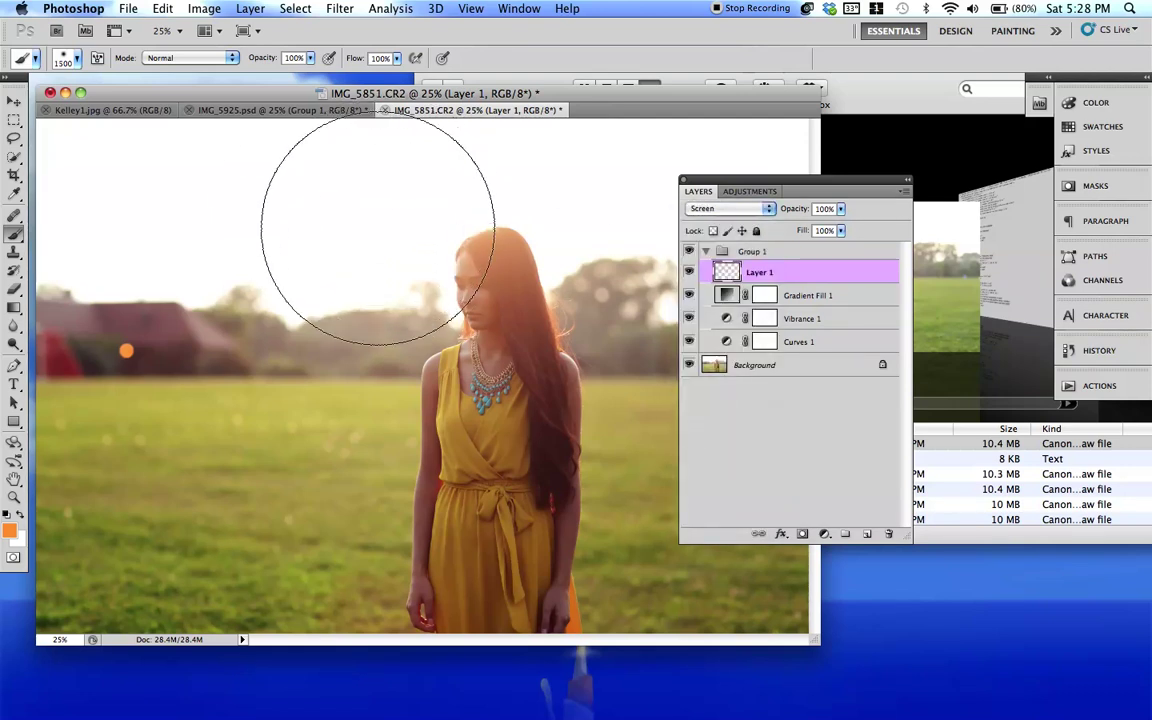
{"action": "key", "text": "2"}
{"action": "key", "text": "2"}
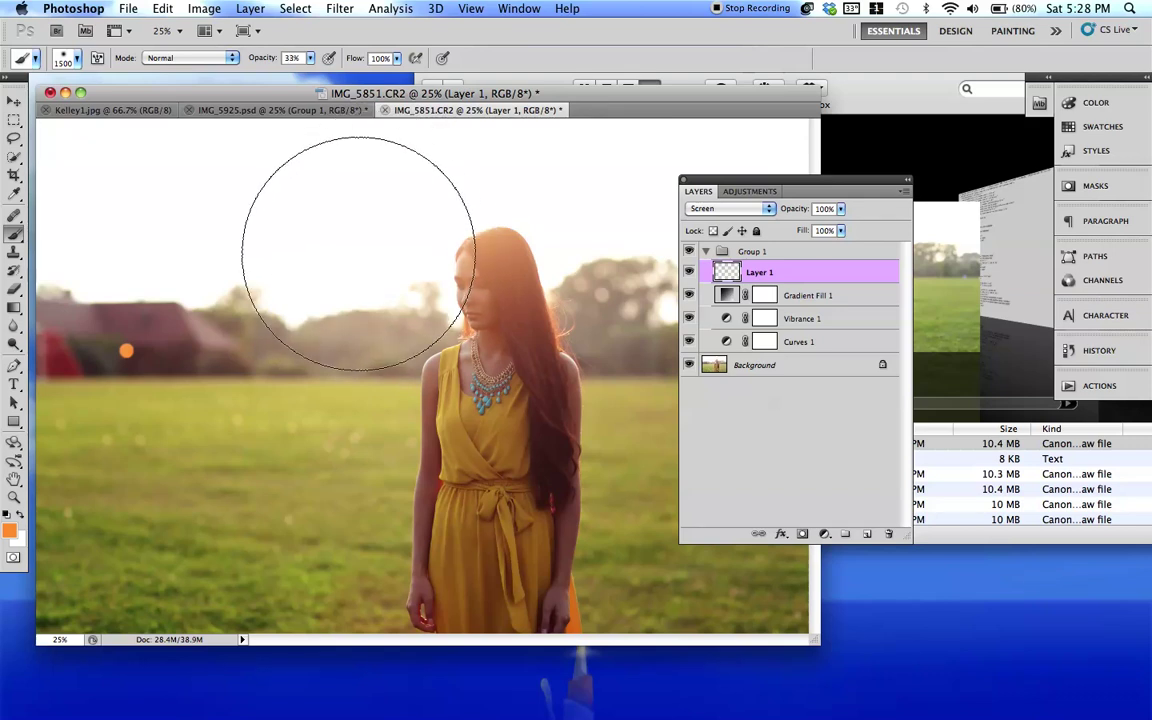
Paint soft orange sun glows beside her head and over her hair and the trees.
{"action": "left_click", "coordinate": [358, 253]}
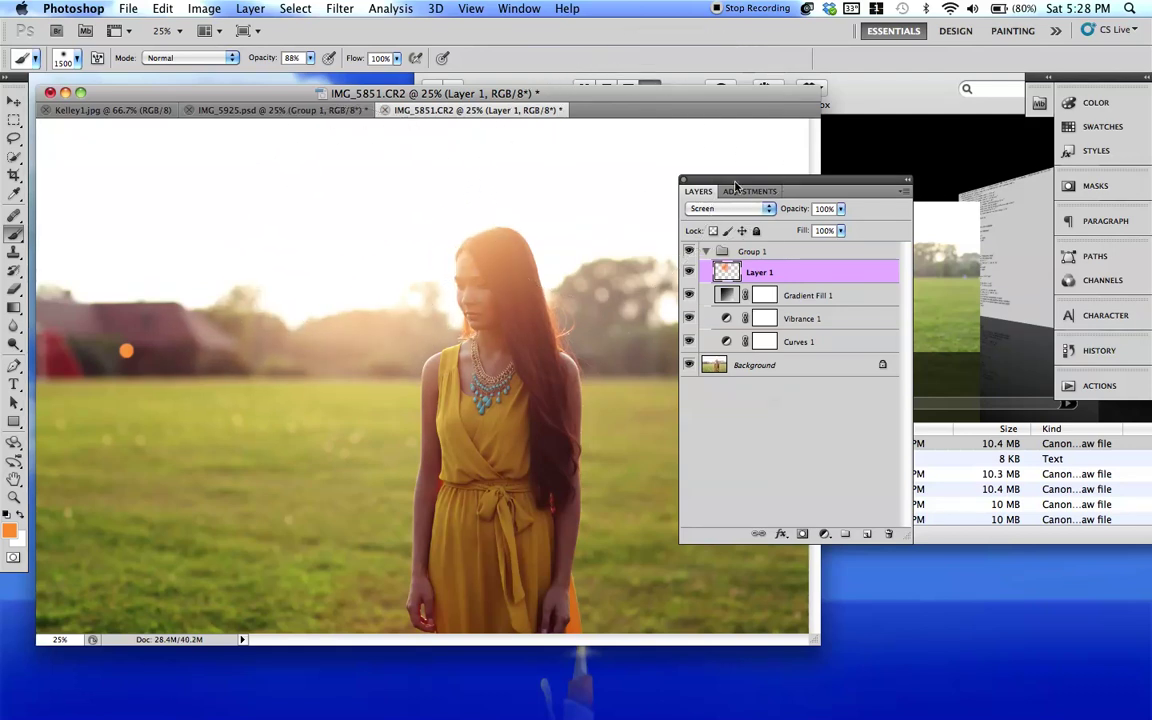
{"action": "left_click_drag", "start_coordinate": [720, 182], "coordinate": [802, 188]}
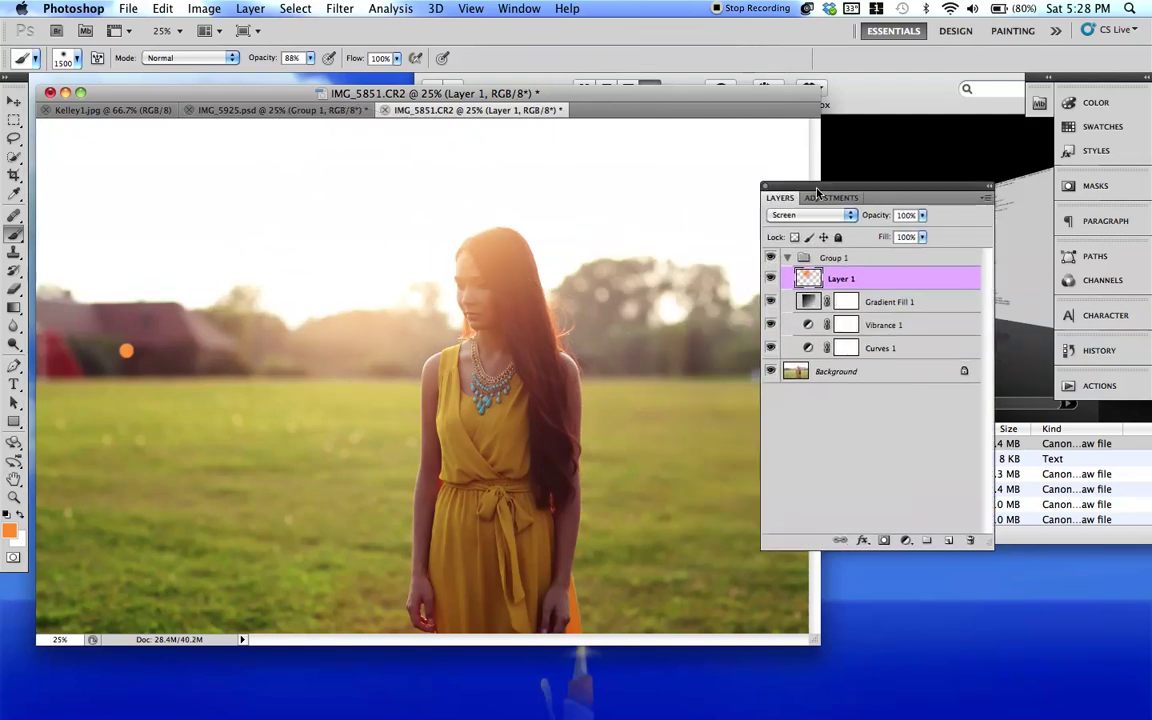
{"action": "left_click", "coordinate": [630, 257]}
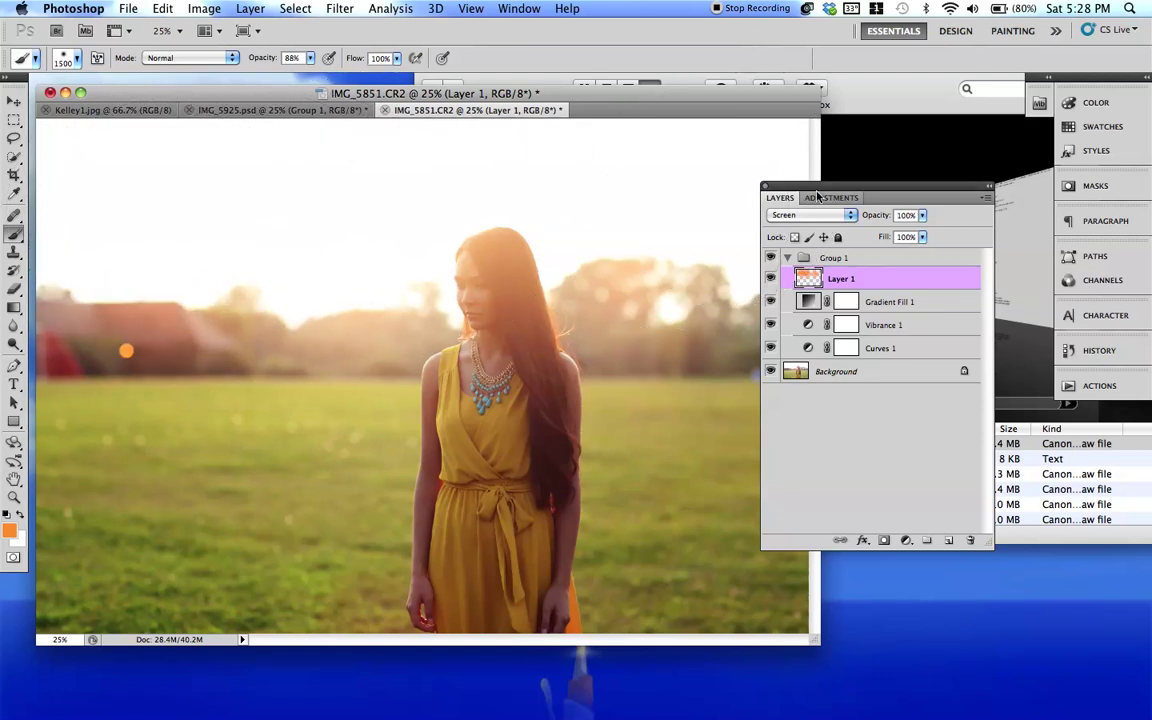
{"action": "left_click_drag", "start_coordinate": [800, 190], "coordinate": [861, 190]}
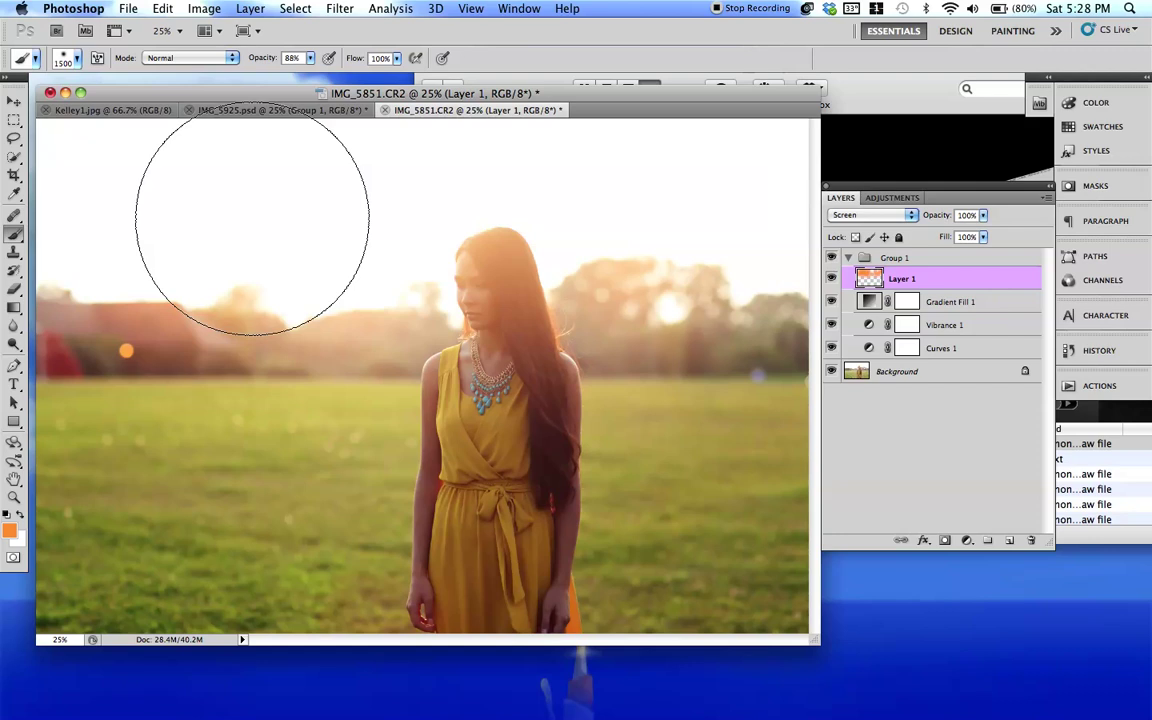
{"action": "key", "text": "bracketleft"}
{"action": "key", "text": "bracketleft"}
{"action": "key", "text": "bracketleft"}
{"action": "key", "text": "bracketleft"}
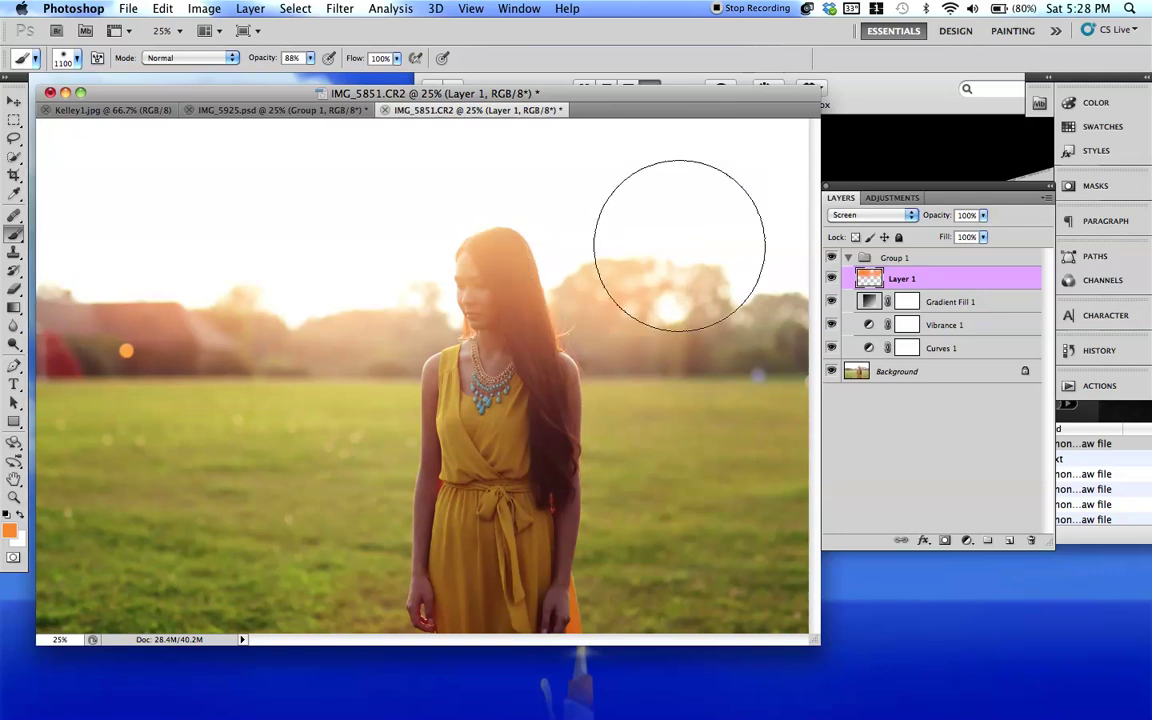
{"action": "left_click", "coordinate": [15, 286]}
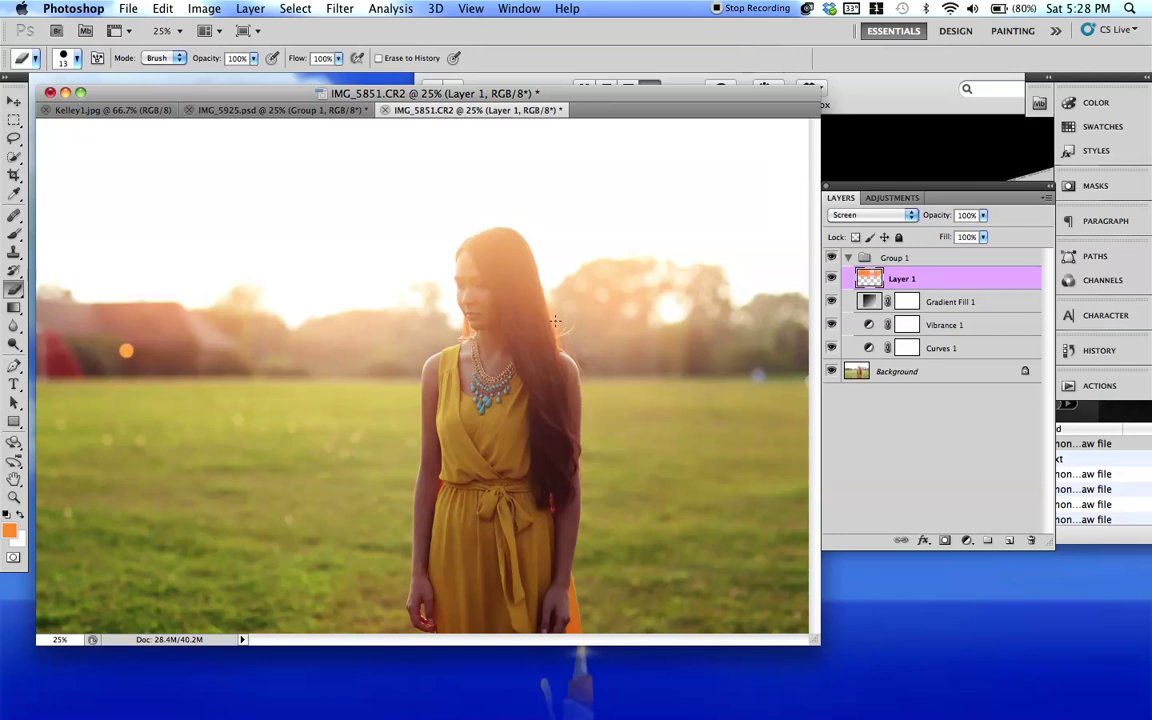
Set a large eraser to 0% hardness and 22% opacity, and toggle Layer 1 to compare the glow.
{"action": "key", "text": "bracketright"}
{"action": "key", "text": "bracketright"}
{"action": "key", "text": "bracketright"}
{"action": "key", "text": "bracketright"}
{"action": "key", "text": "bracketright"}
{"action": "key", "text": "bracketright"}
{"action": "key", "text": "bracketright"}
{"action": "key", "text": "bracketright"}
{"action": "key", "text": "bracketright"}
{"action": "key", "text": "bracketright"}
{"action": "key", "text": "bracketright"}
{"action": "left_click", "coordinate": [64, 62]}
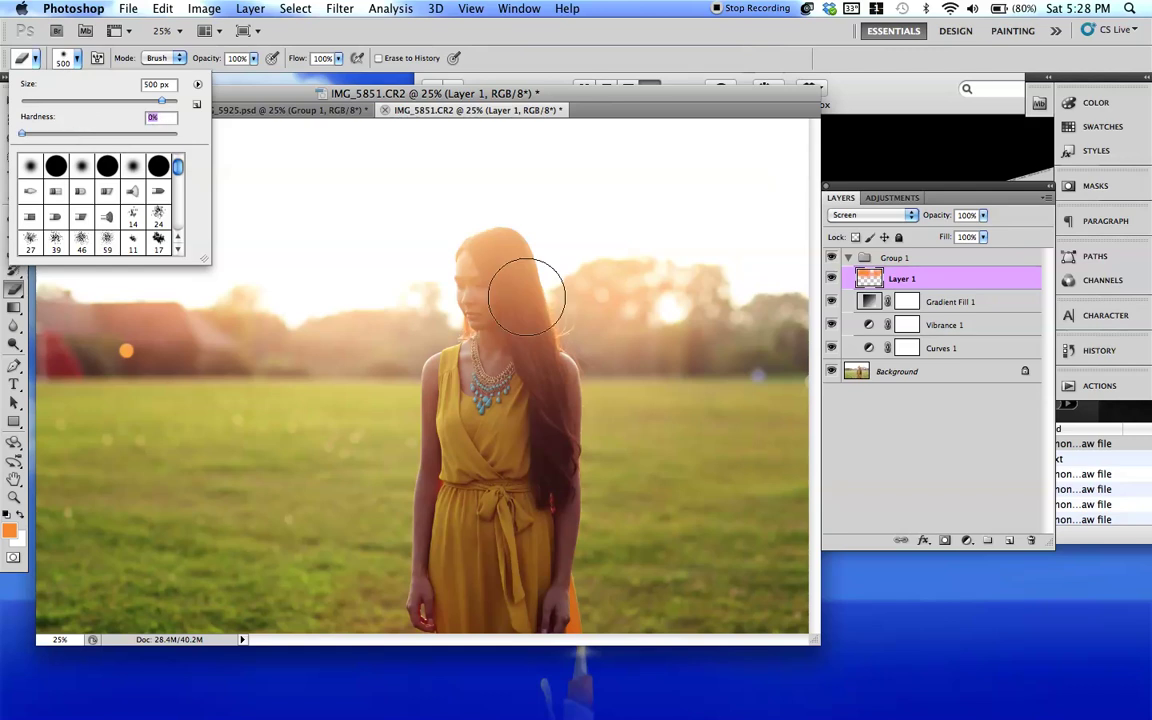
{"action": "key", "text": "Return"}
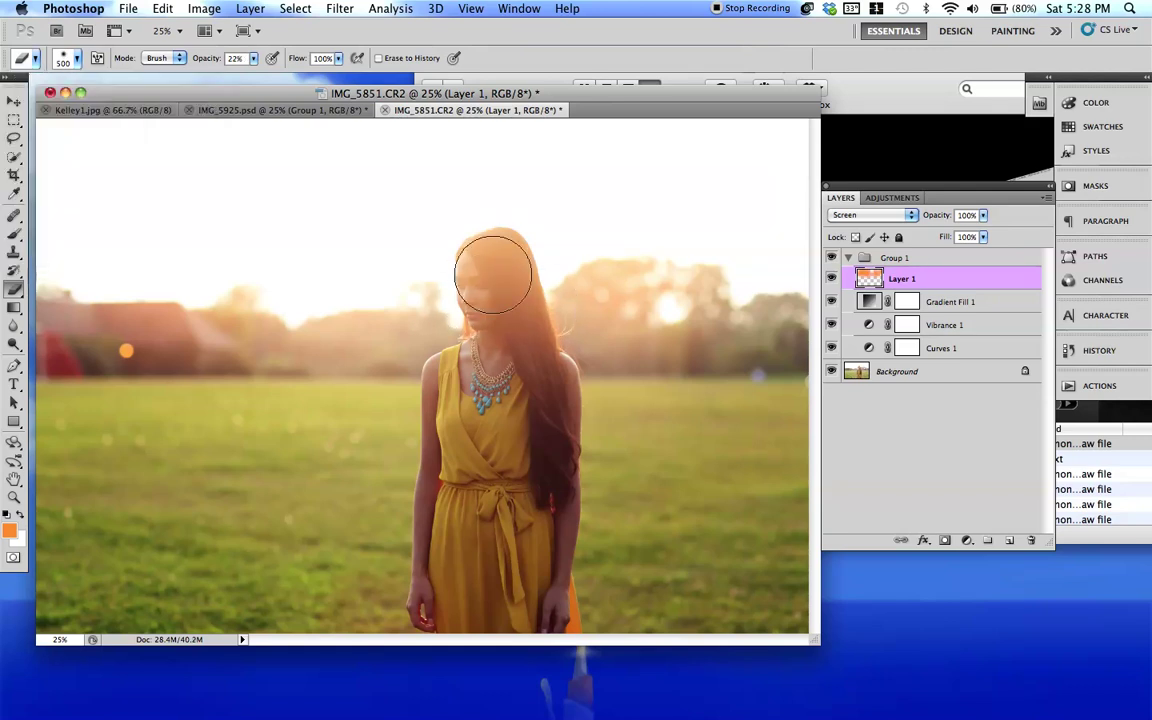
{"action": "key", "text": "2"}
{"action": "key", "text": "2"}
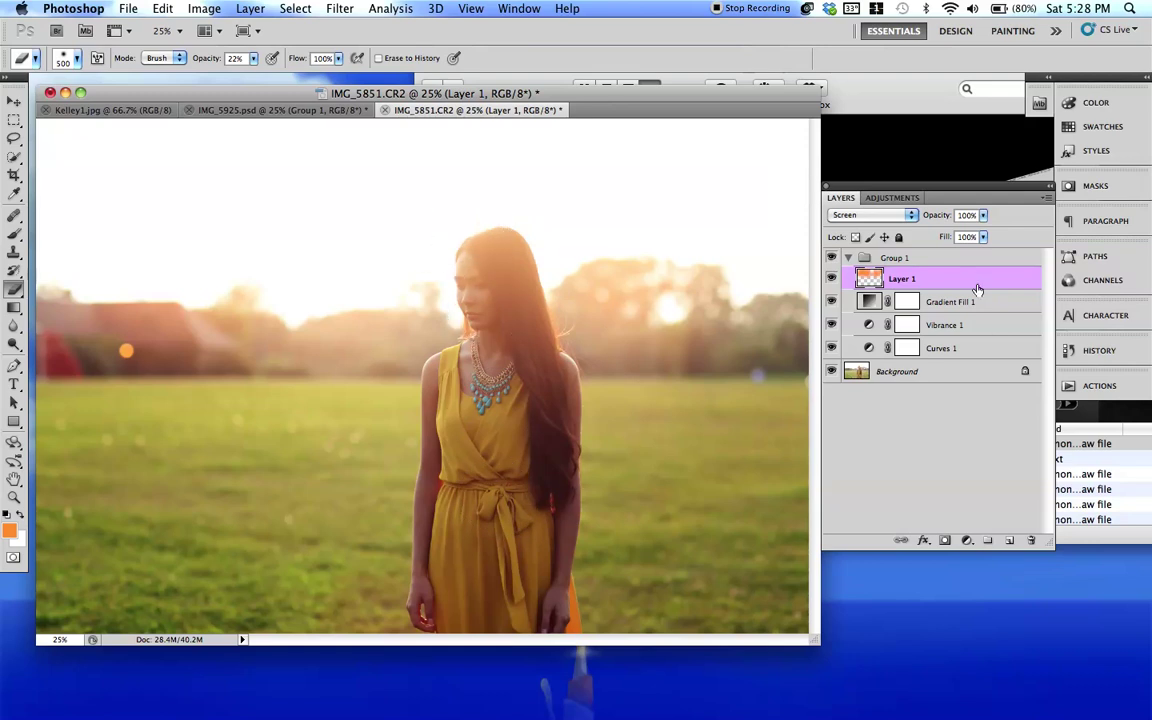
{"action": "left_click", "coordinate": [832, 280]}
{"action": "left_click", "coordinate": [832, 280]}
{"action": "left_click", "coordinate": [23, 232]}
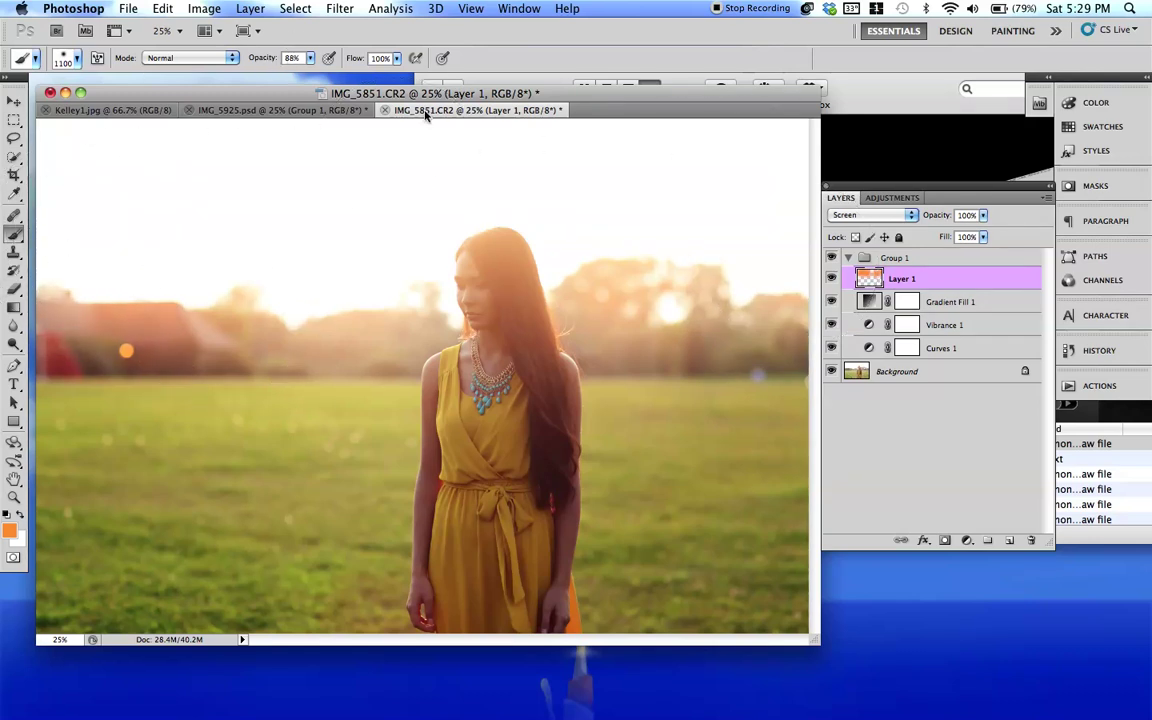
Add Layer 2 in Overlay mode, paint orange over the upper-left trees, and set it to 67% opacity.
{"action": "key", "text": "super+shift+n"}
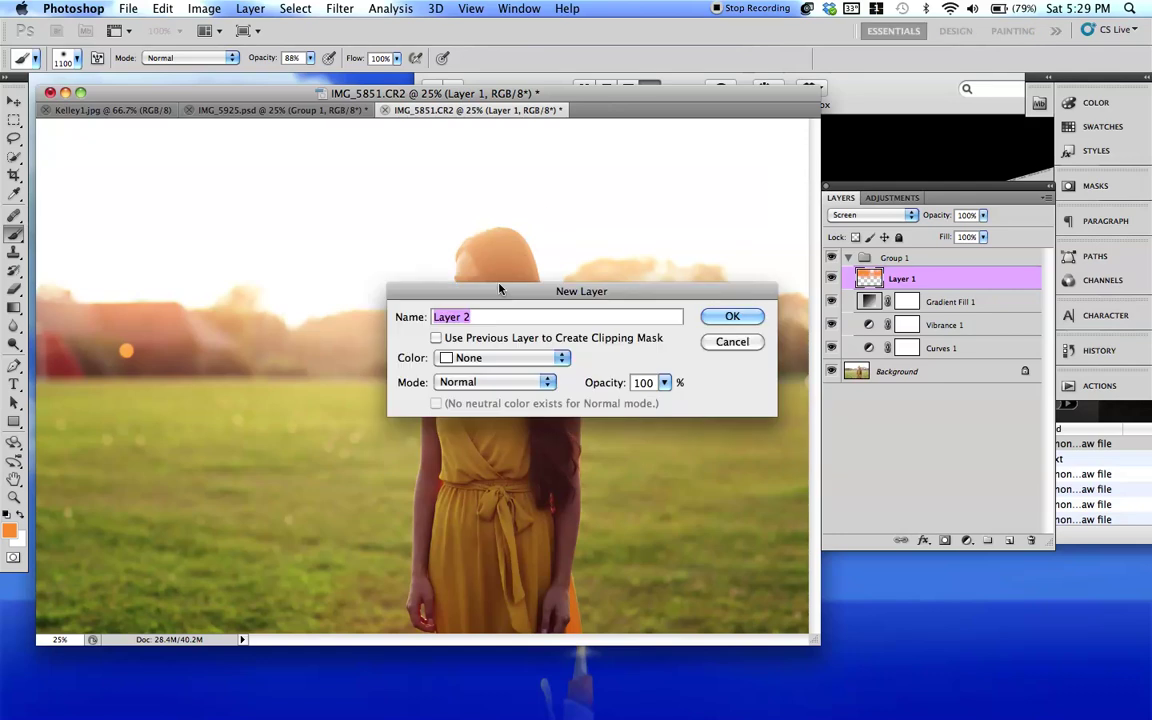
{"action": "key", "text": "Return"}
{"action": "left_click", "coordinate": [870, 215]}
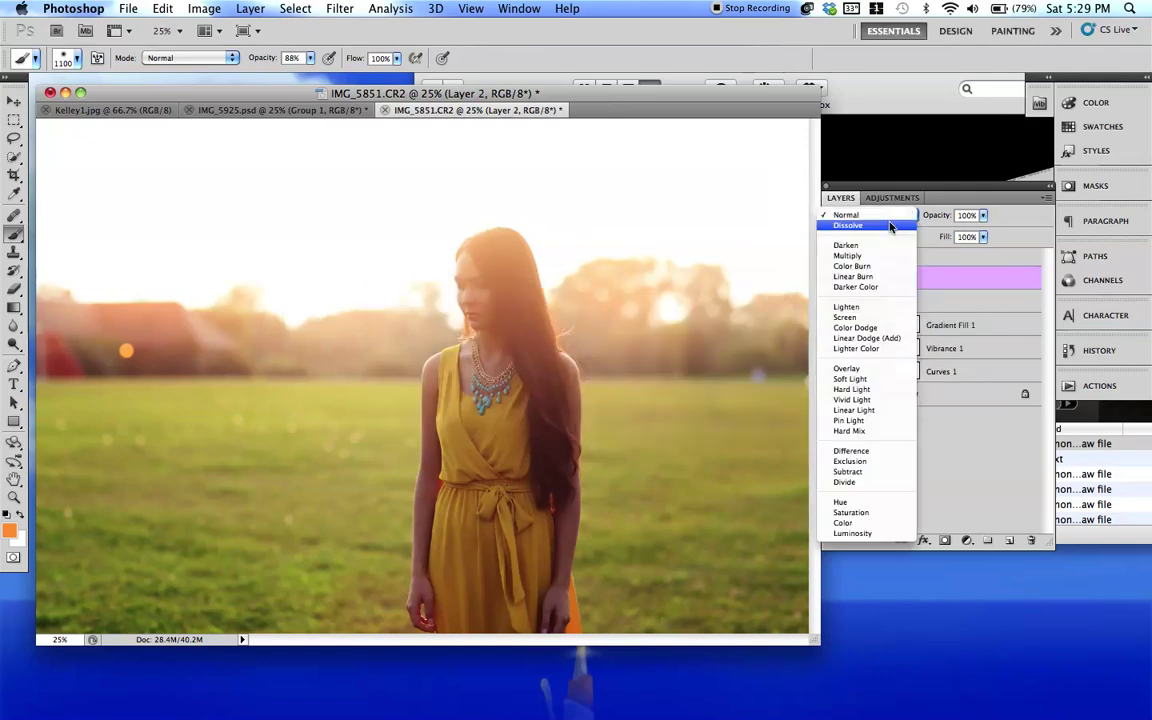
{"action": "left_click", "coordinate": [858, 369]}
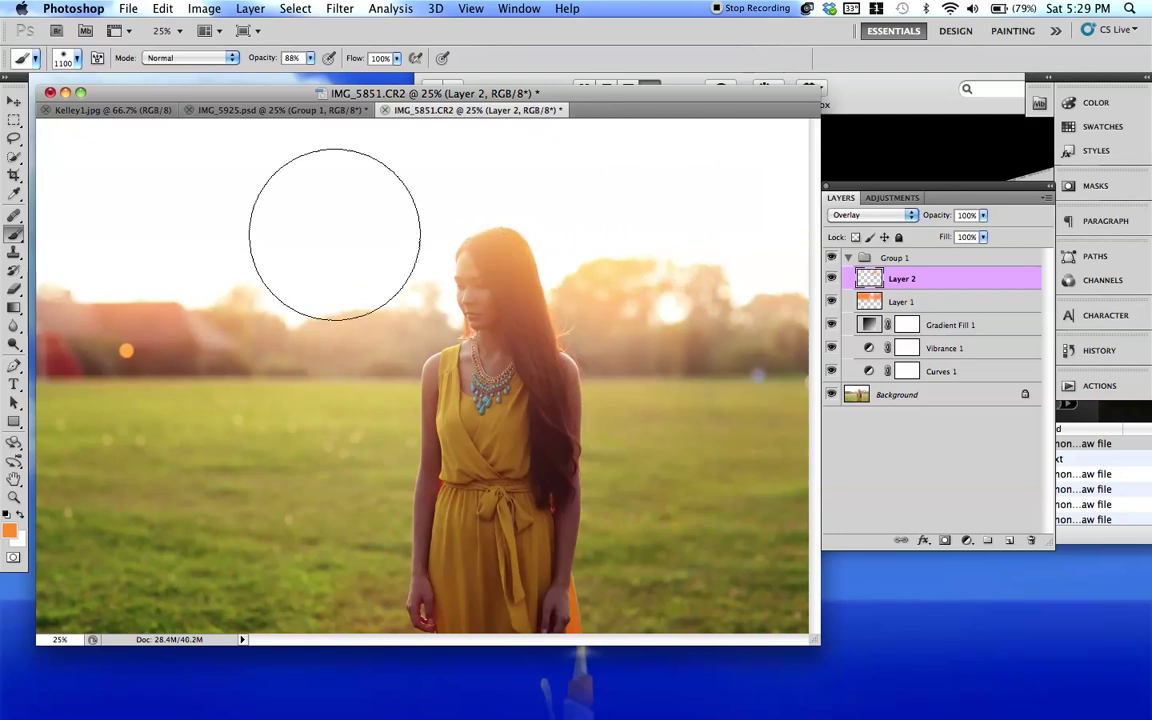
{"action": "left_click", "coordinate": [220, 276]}
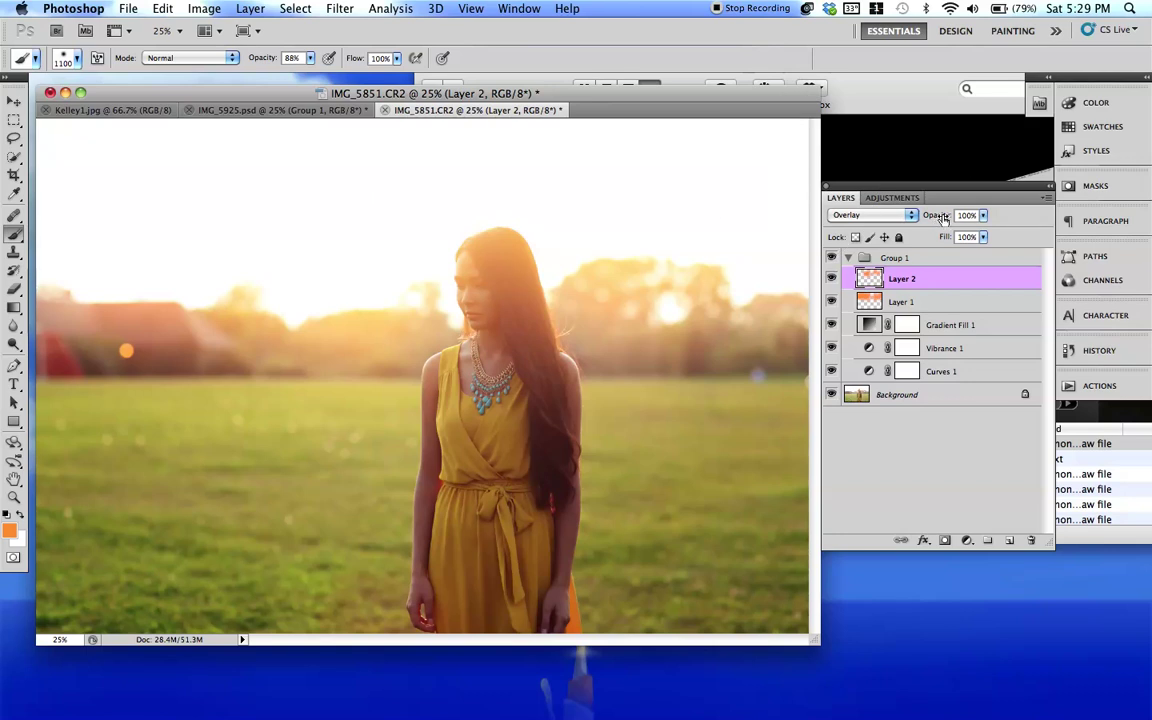
{"action": "left_click_drag", "start_coordinate": [940, 222], "coordinate": [916, 218]}
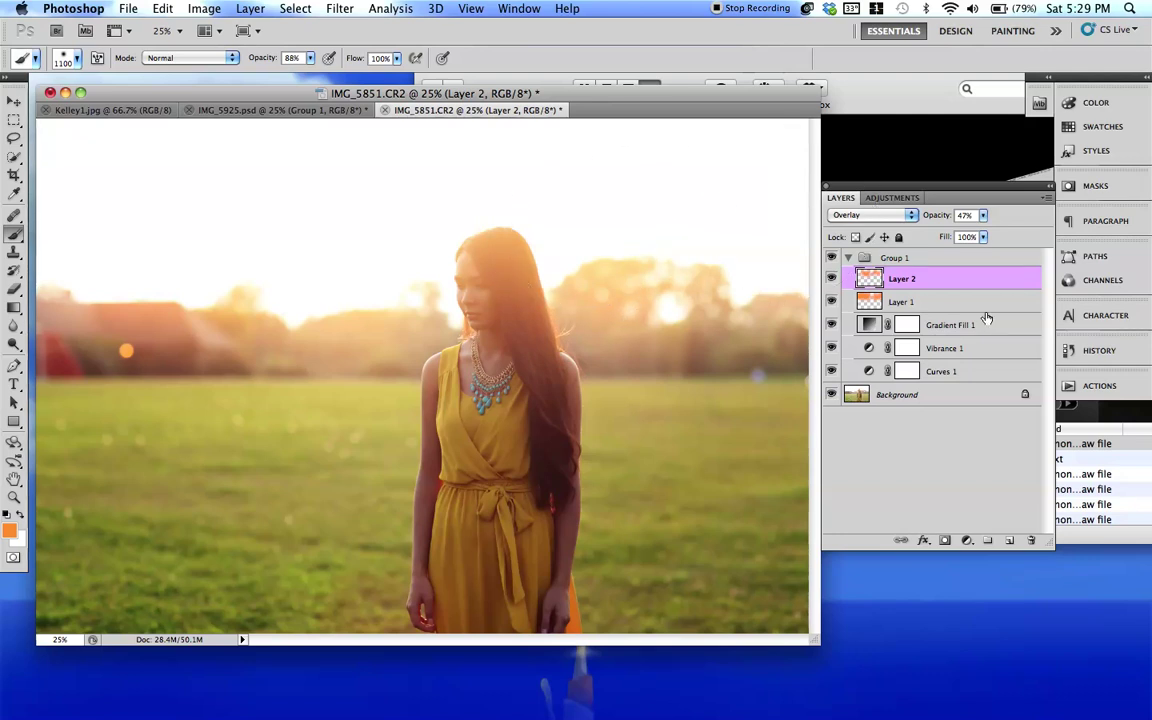
Hide Layer 2's glow, select Gradient Fill 1, and undo an unwanted Pattern Fill layer.
{"action": "left_click", "coordinate": [830, 279]}
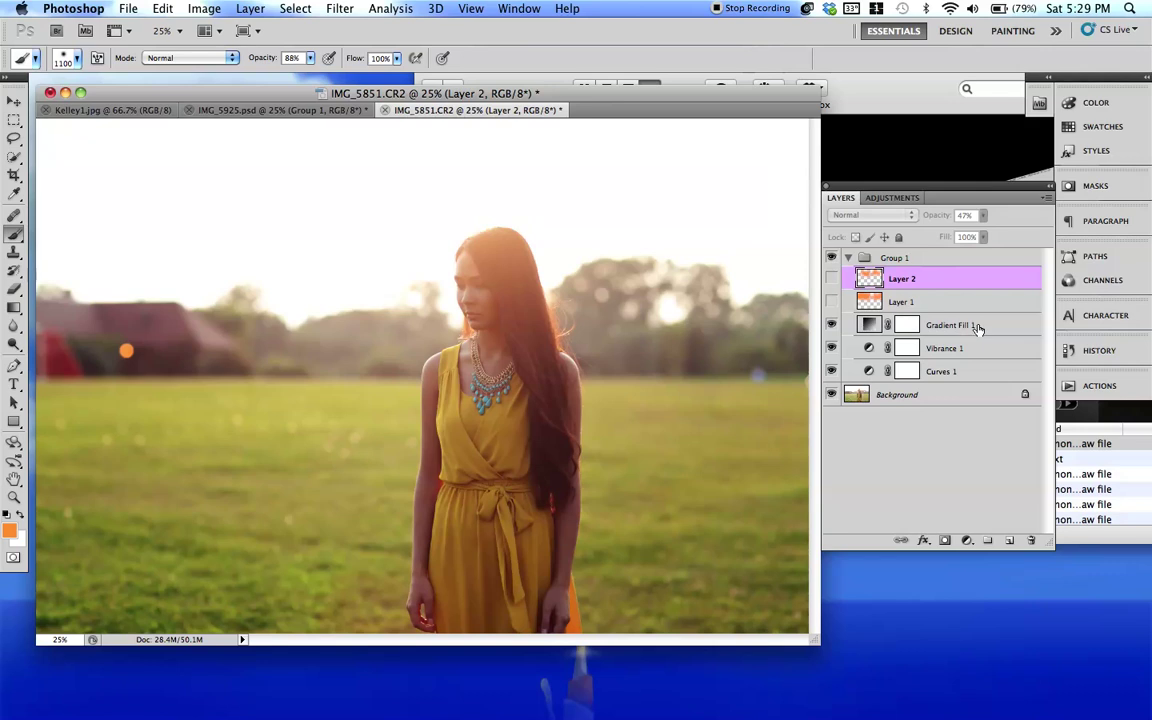
{"action": "left_click", "coordinate": [868, 324]}
{"action": "left_click_drag", "start_coordinate": [966, 191], "coordinate": [804, 199]}
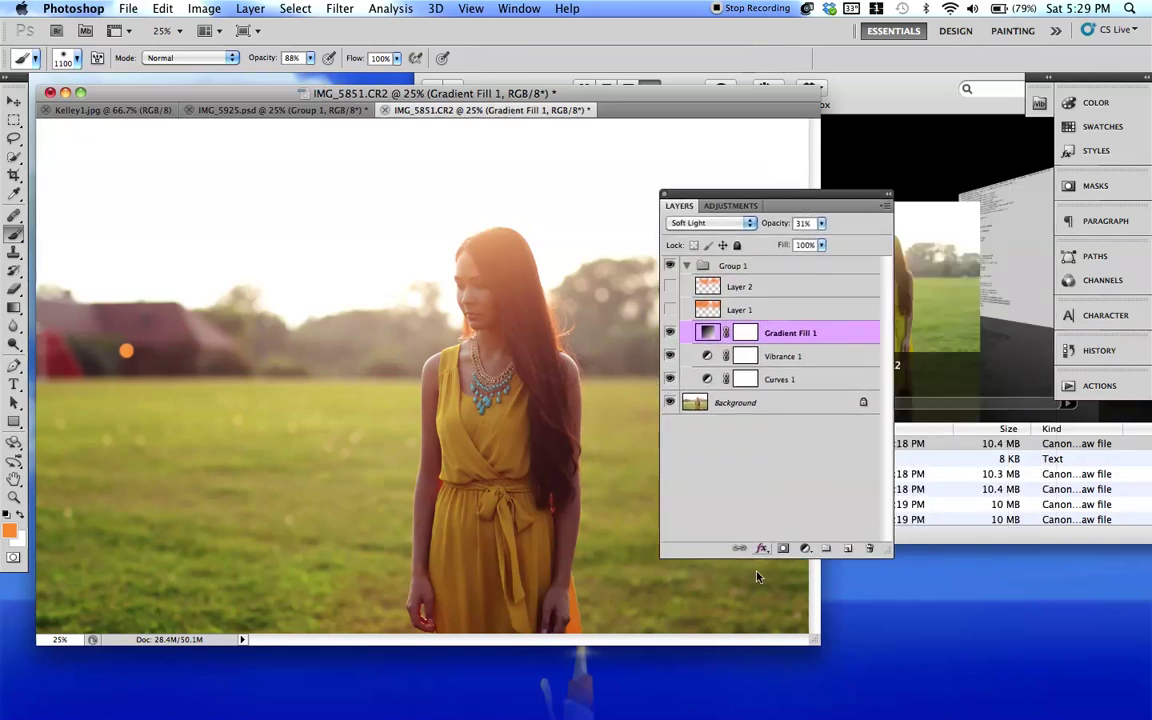
{"action": "left_click", "coordinate": [805, 548]}
{"action": "left_click", "coordinate": [826, 518]}
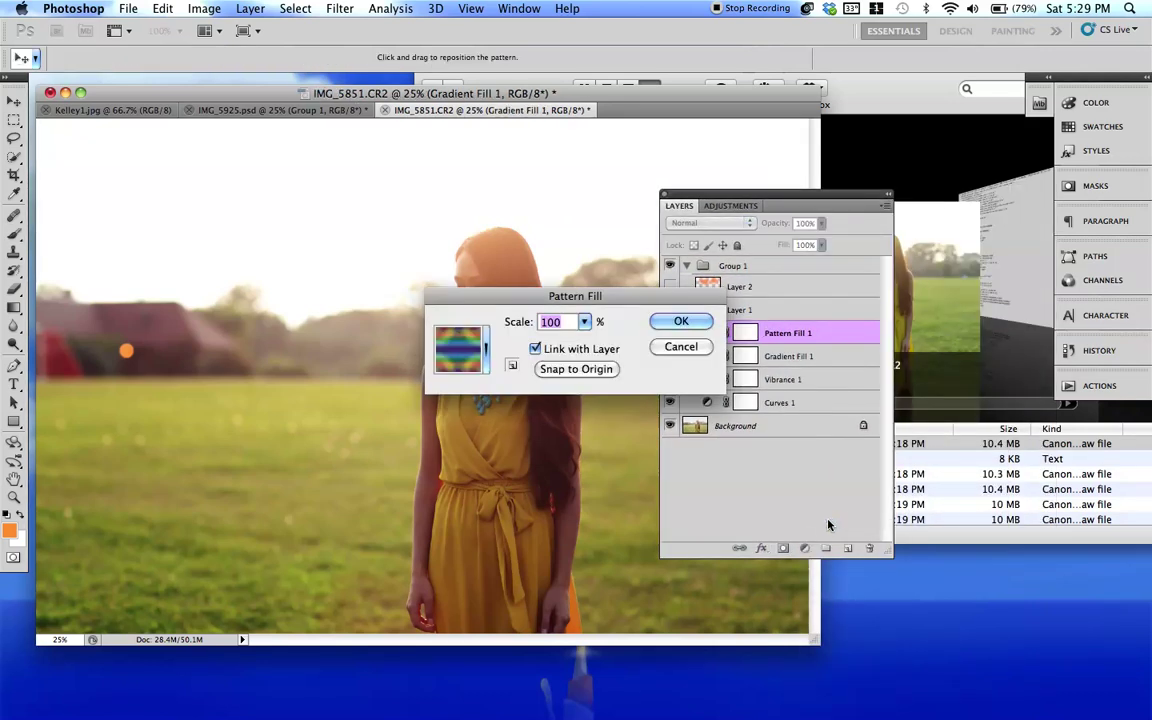
{"action": "left_click", "coordinate": [684, 357]}
{"action": "key", "text": "super+z"}
Add a Radial gradient fill layer with its orange glow centred above the girl's head.
{"action": "left_click", "coordinate": [805, 548]}
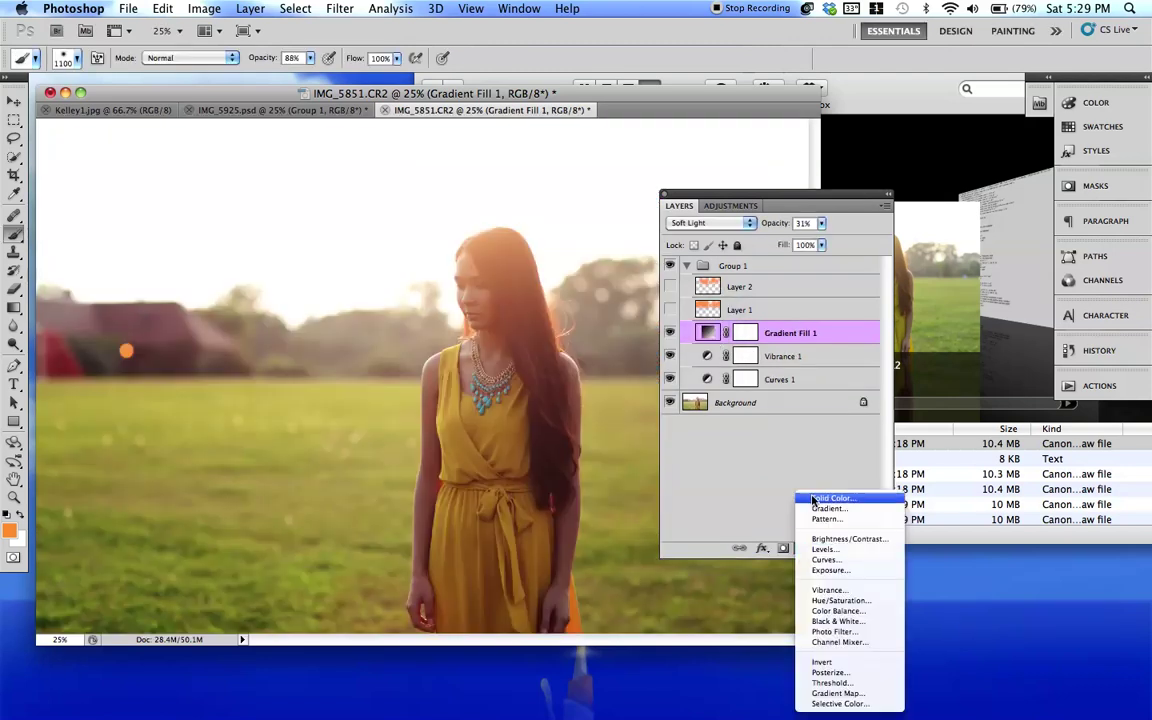
{"action": "left_click", "coordinate": [826, 511]}
{"action": "left_click", "coordinate": [257, 391]}
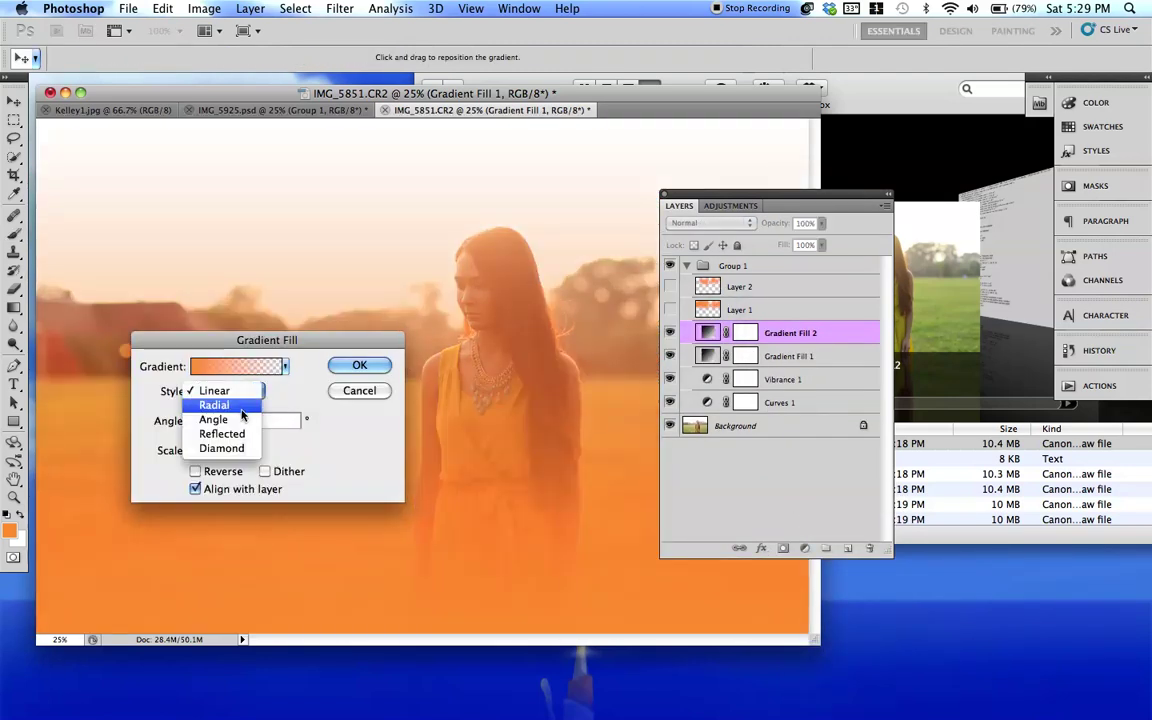
{"action": "key", "text": "Escape"}
{"action": "left_click", "coordinate": [257, 391]}
{"action": "left_click", "coordinate": [240, 412]}
{"action": "left_click_drag", "start_coordinate": [267, 340], "coordinate": [221, 433]}
{"action": "left_click_drag", "start_coordinate": [360, 330], "coordinate": [308, 234]}
{"action": "left_click_drag", "start_coordinate": [394, 143], "coordinate": [386, 252]}
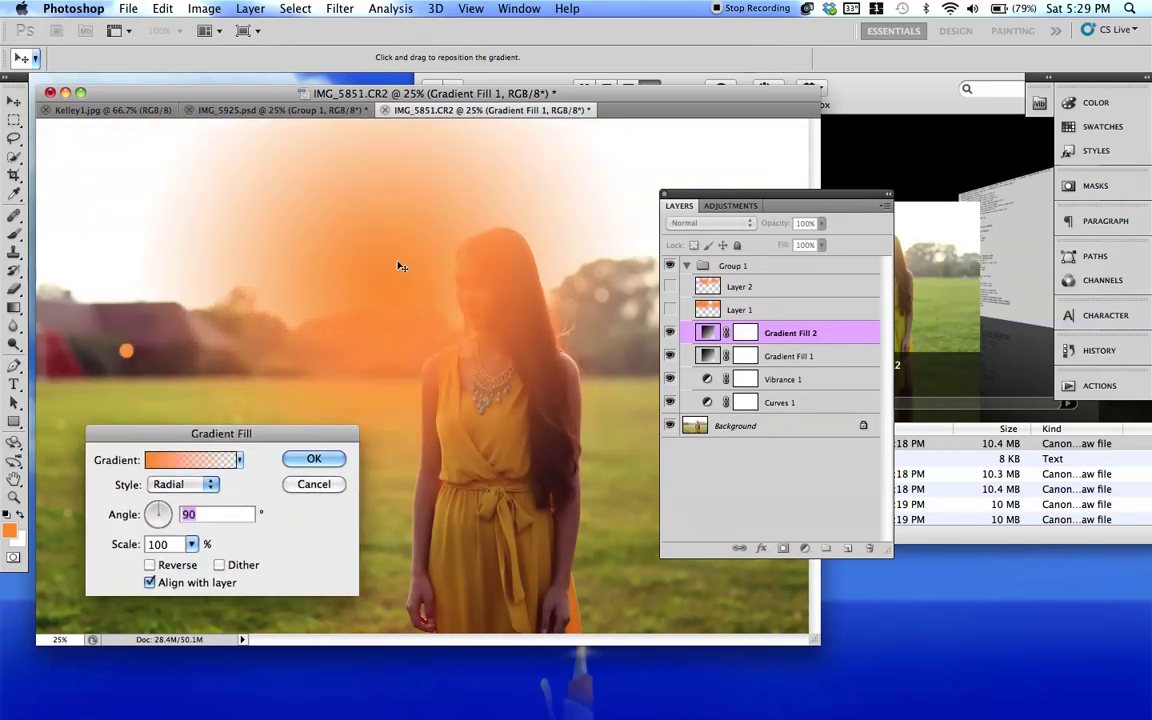
Set Gradient Fill 2 to Overlay and shift its glow over the trees right of her head.
{"action": "left_click", "coordinate": [314, 458]}
{"action": "key", "text": "b"}
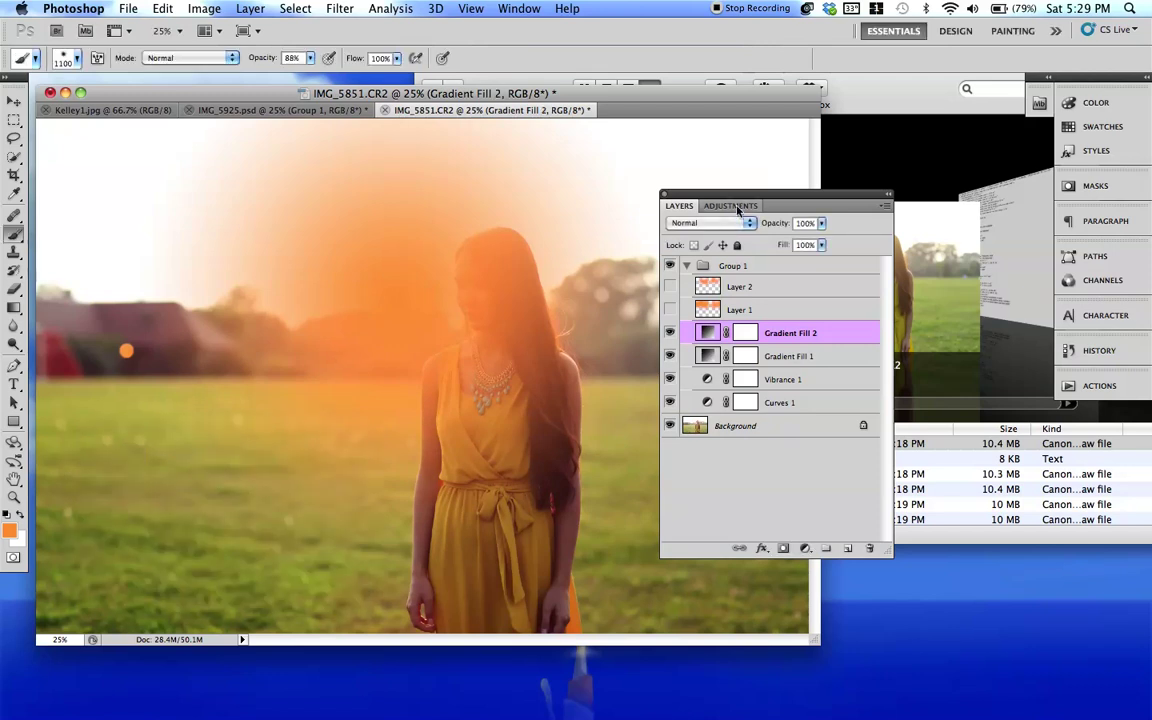
{"action": "left_click", "coordinate": [705, 223]}
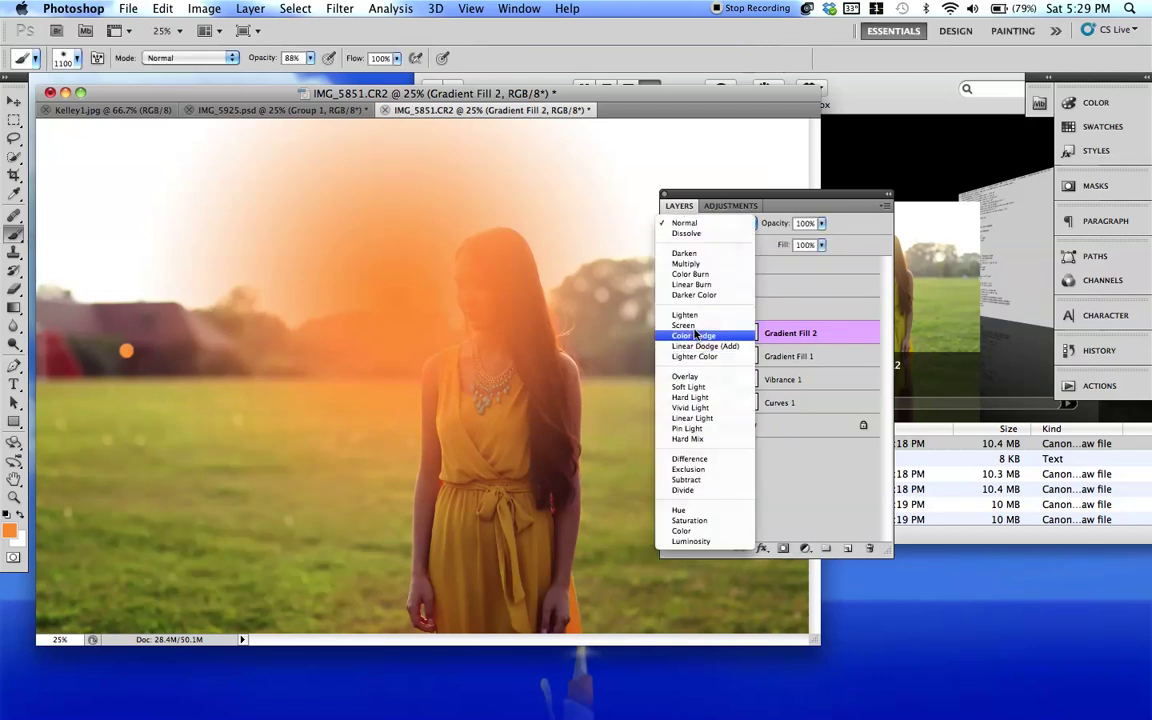
{"action": "left_click", "coordinate": [688, 376]}
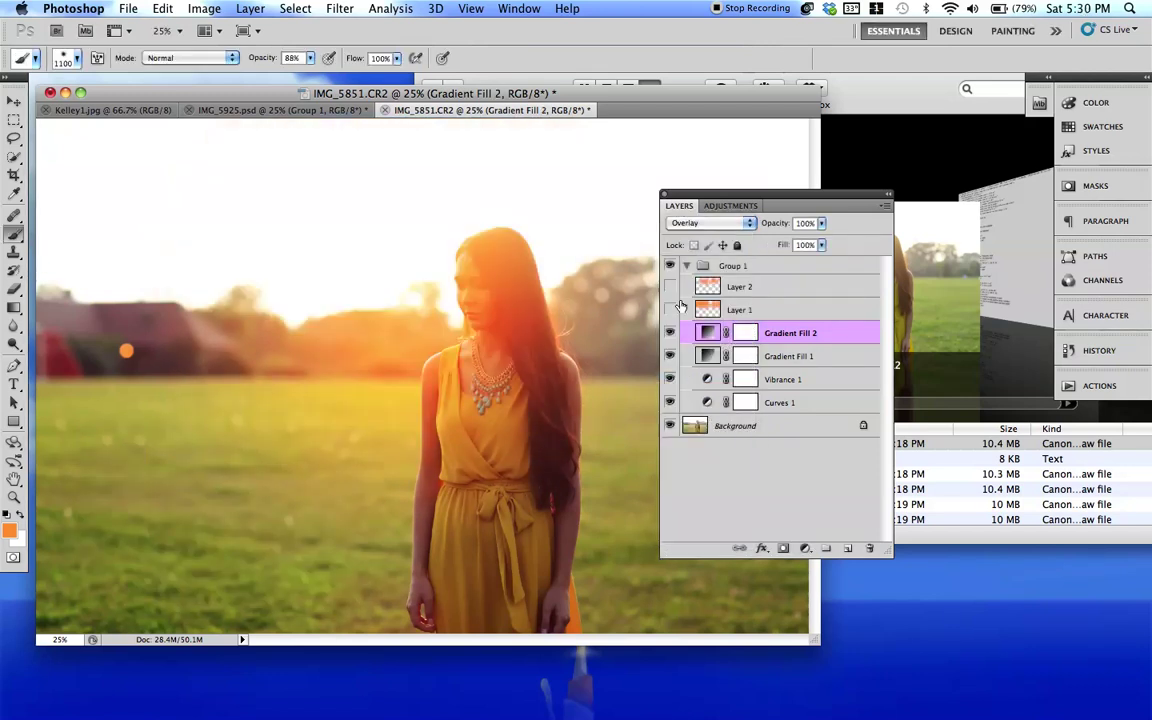
{"action": "double_click", "coordinate": [706, 333]}
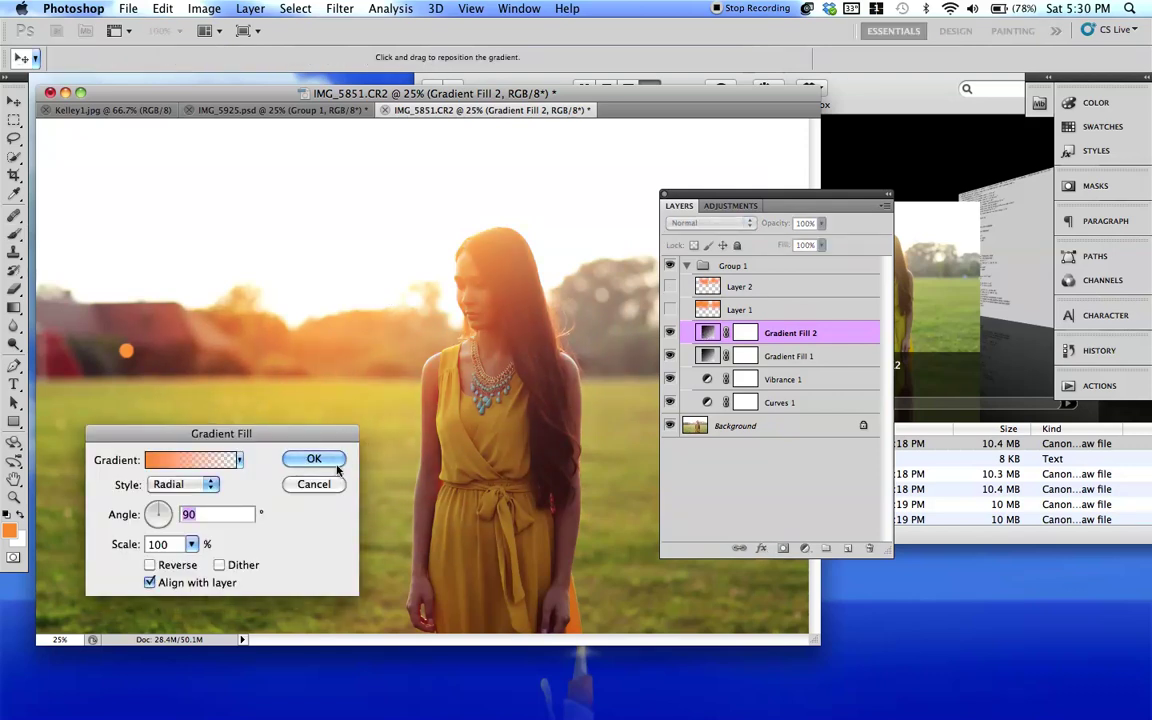
{"action": "left_click_drag", "start_coordinate": [247, 433], "coordinate": [345, 387]}
{"action": "left_click_drag", "start_coordinate": [339, 216], "coordinate": [563, 343]}
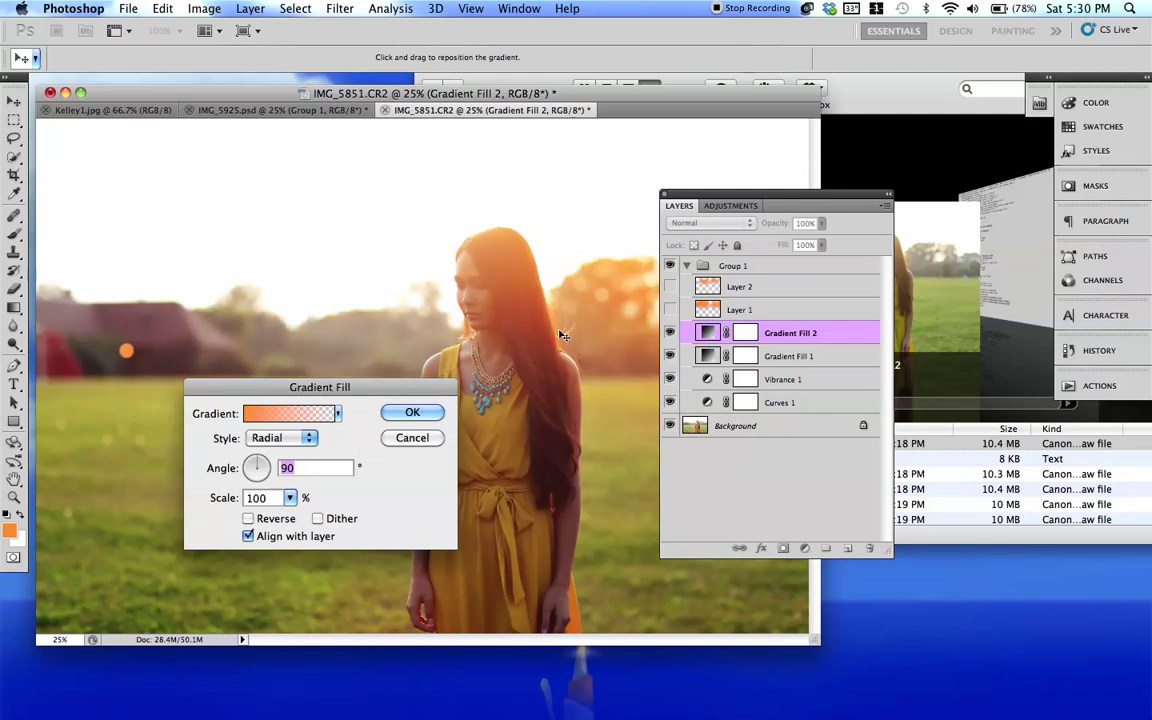
{"action": "left_click_drag", "start_coordinate": [706, 202], "coordinate": [787, 203]}
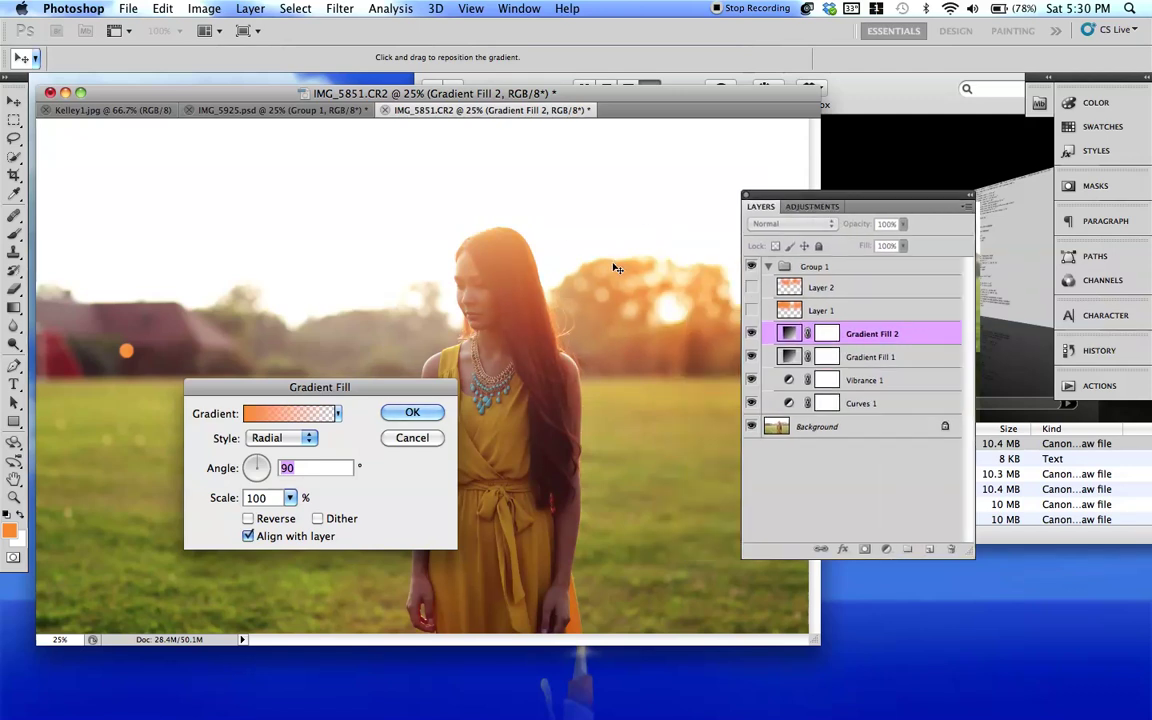
Duplicate Gradient Fill 2 and move the copied glow further left over the photo.
{"action": "key", "text": "Return"}
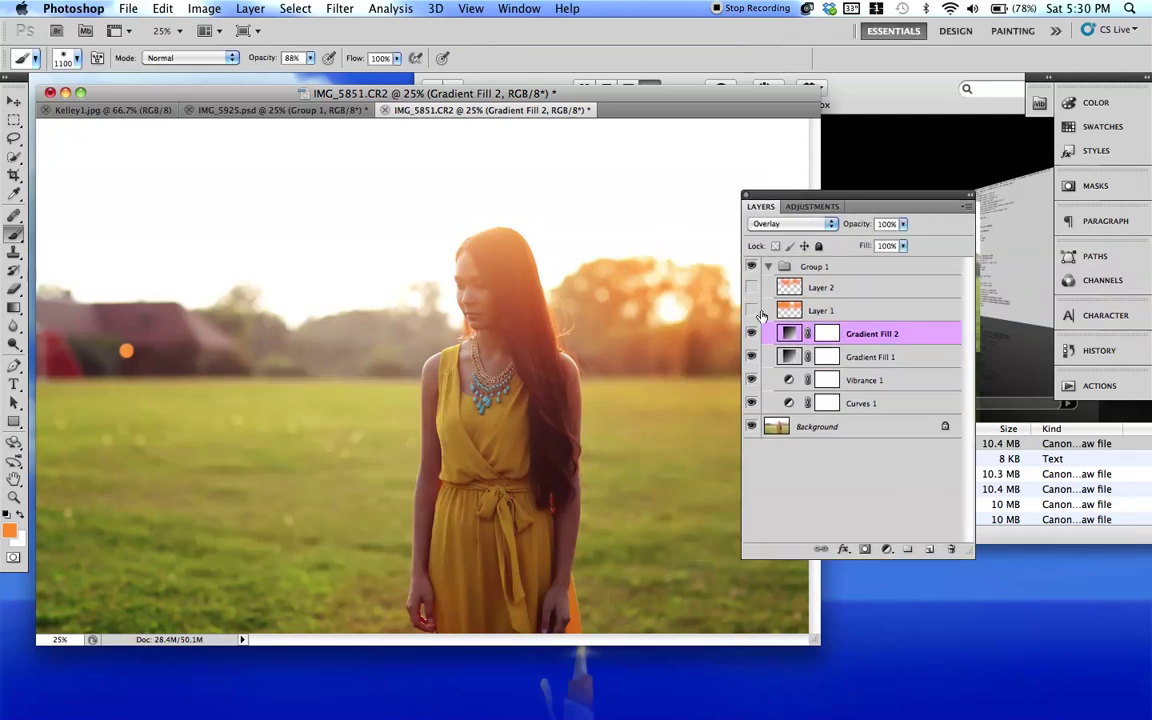
{"action": "key", "text": "super+j"}
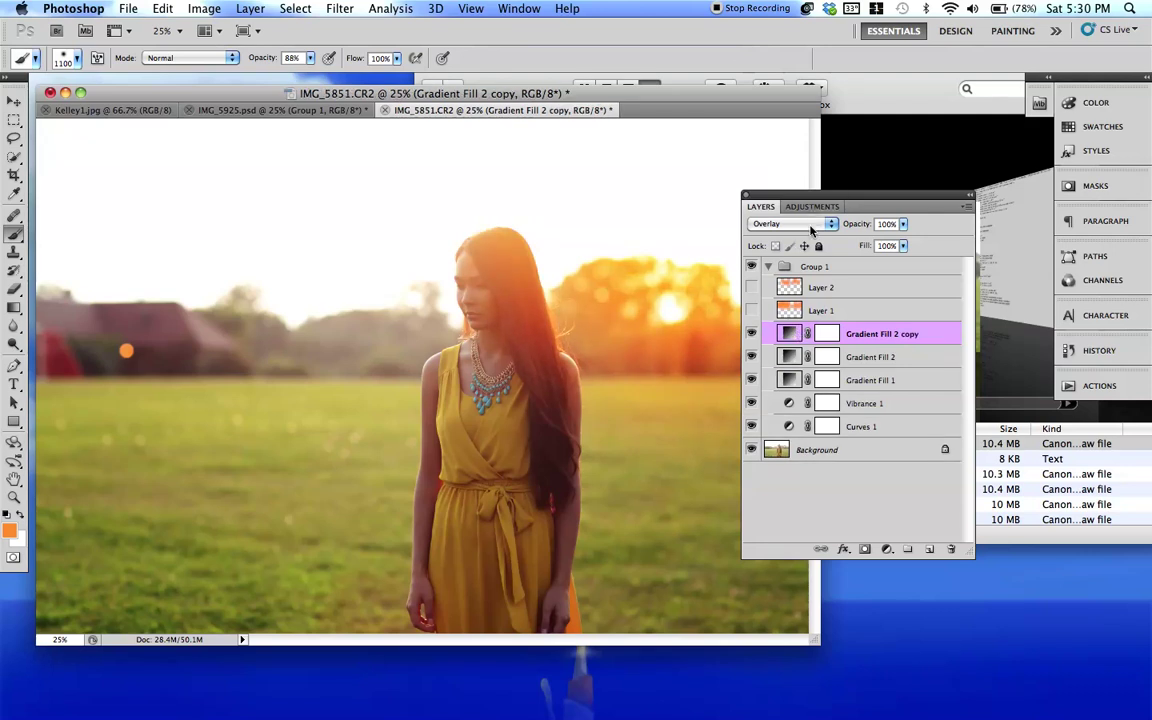
{"action": "left_click", "coordinate": [790, 224]}
{"action": "left_click", "coordinate": [766, 70]}
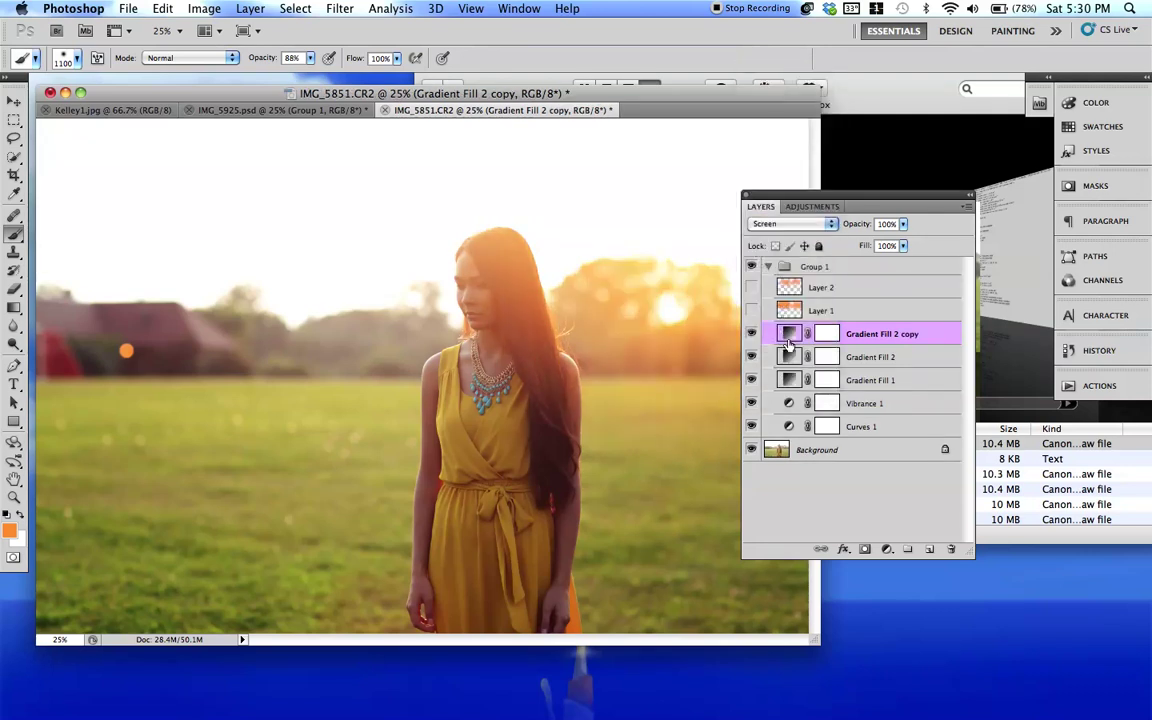
{"action": "double_click", "coordinate": [790, 336]}
{"action": "left_click_drag", "start_coordinate": [356, 317], "coordinate": [352, 298]}
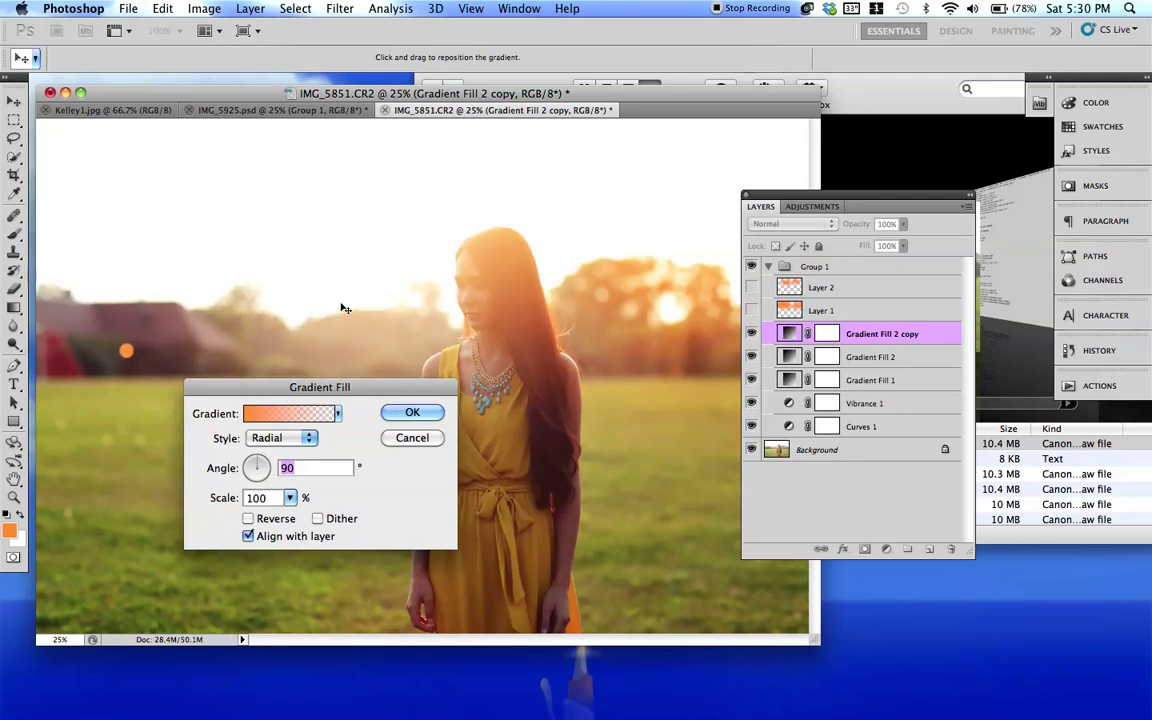
{"action": "left_click", "coordinate": [414, 414]}
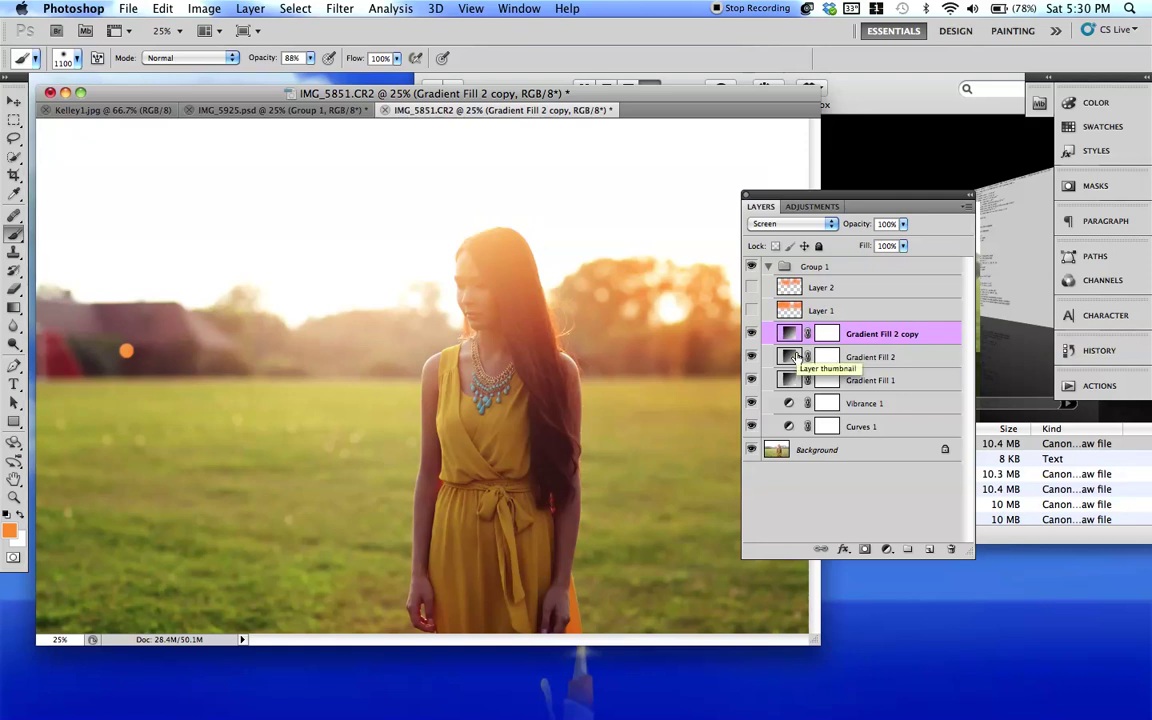
Set Gradient Fill 2 to 75% opacity and delete Layer 1 and Layer 2.
{"action": "left_click", "coordinate": [855, 358]}
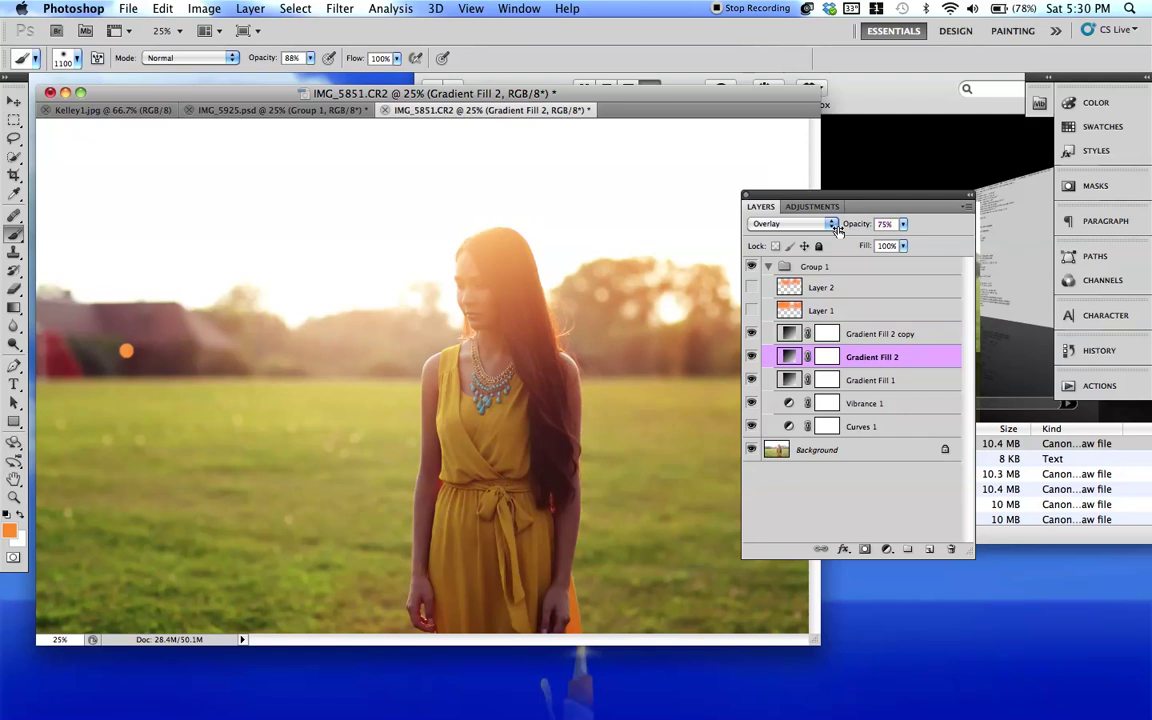
{"action": "type", "text": "75"}
{"action": "key", "text": "Return"}
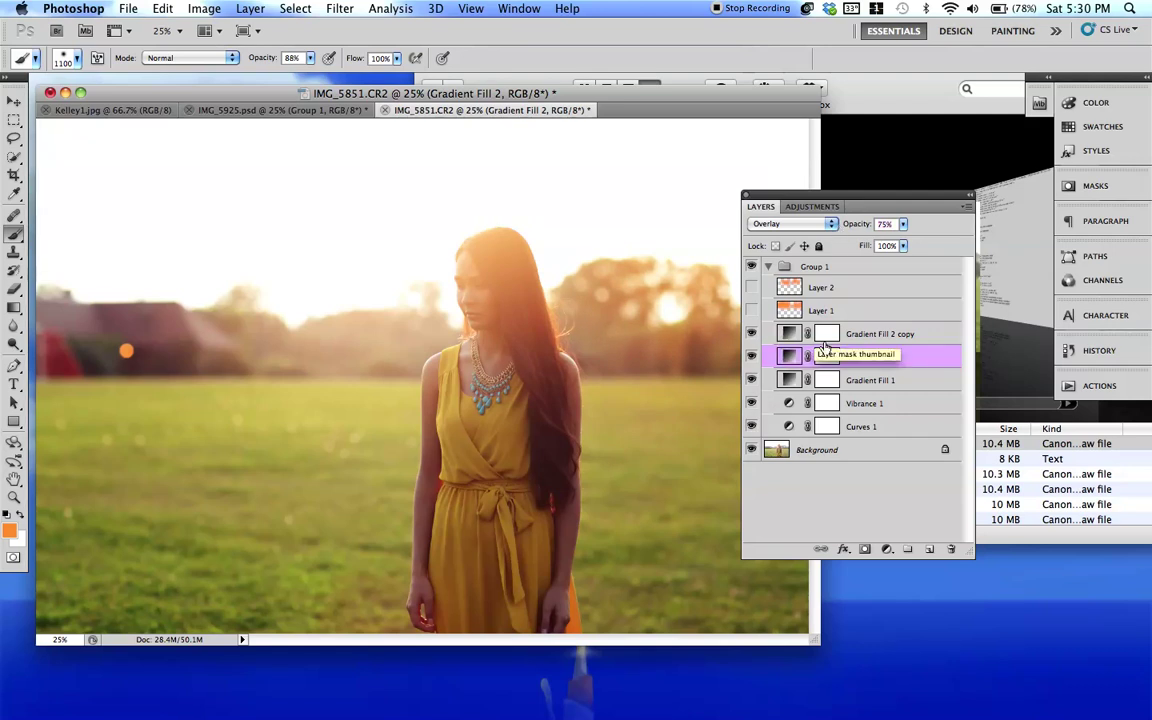
{"action": "left_click", "coordinate": [787, 336]}
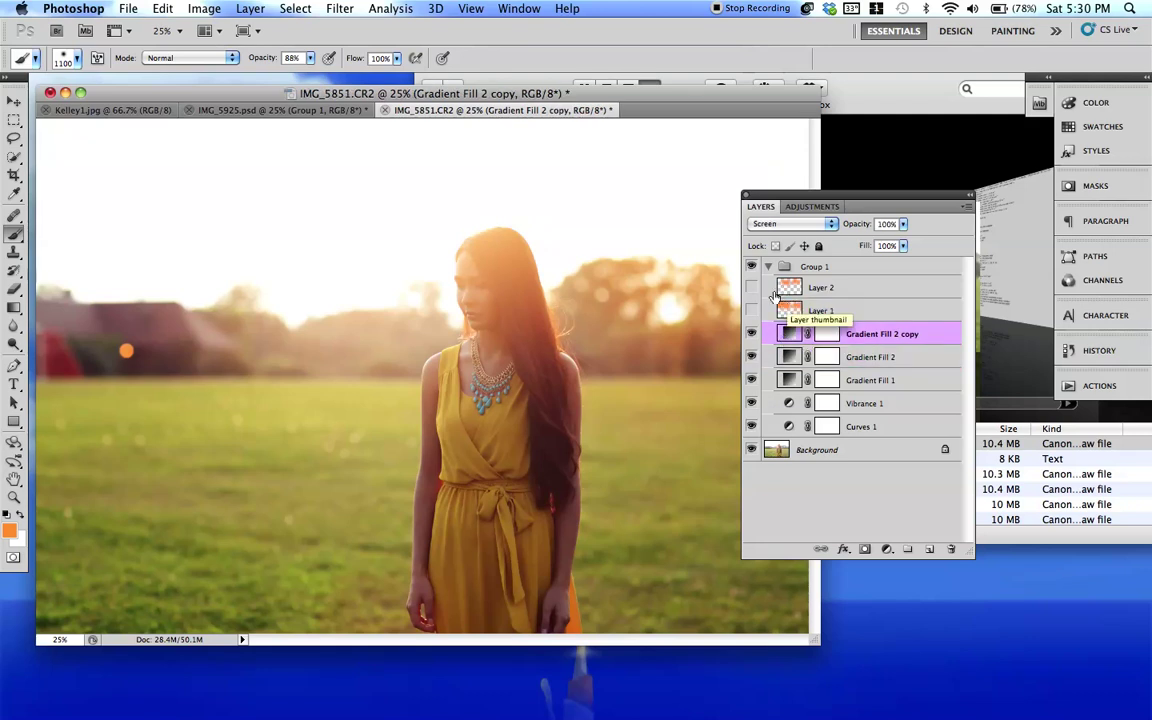
{"action": "left_click", "coordinate": [880, 307]}
{"action": "left_click", "coordinate": [890, 290], "text": "shift"}
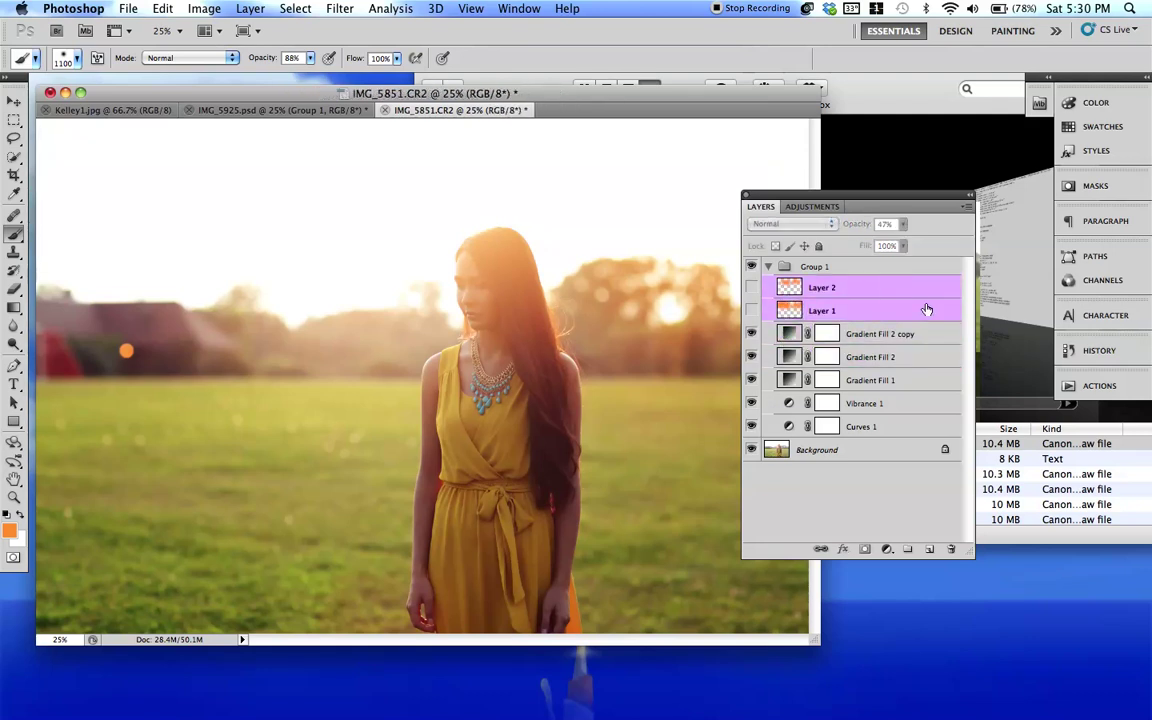
{"action": "left_click_drag", "start_coordinate": [927, 310], "coordinate": [951, 549]}
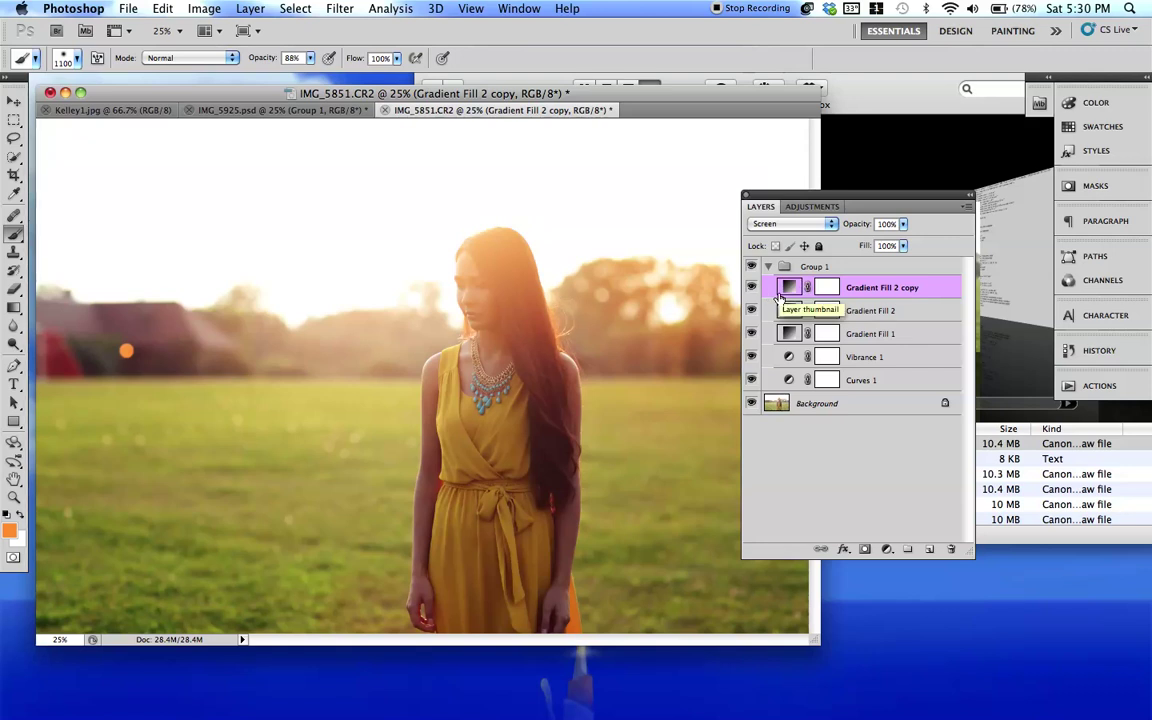
Blend the Gradient Fill 2 copy in Overlay mode at 58% opacity.
{"action": "double_click", "coordinate": [786, 288]}
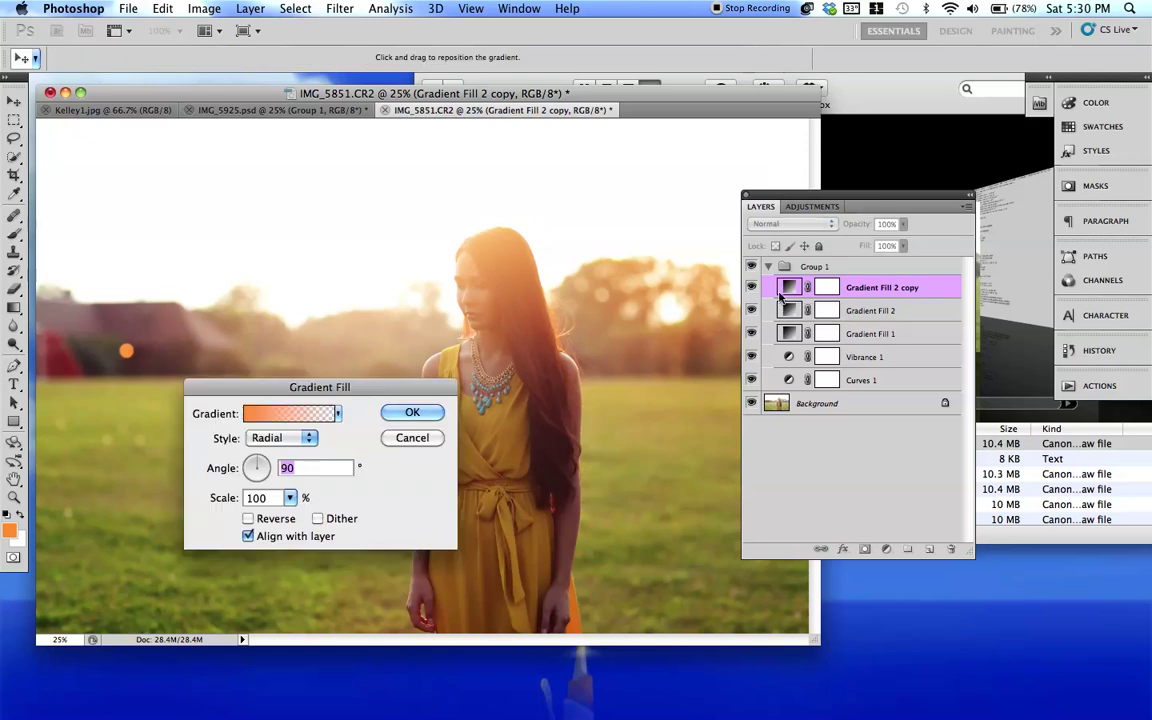
{"action": "left_click", "coordinate": [436, 414]}
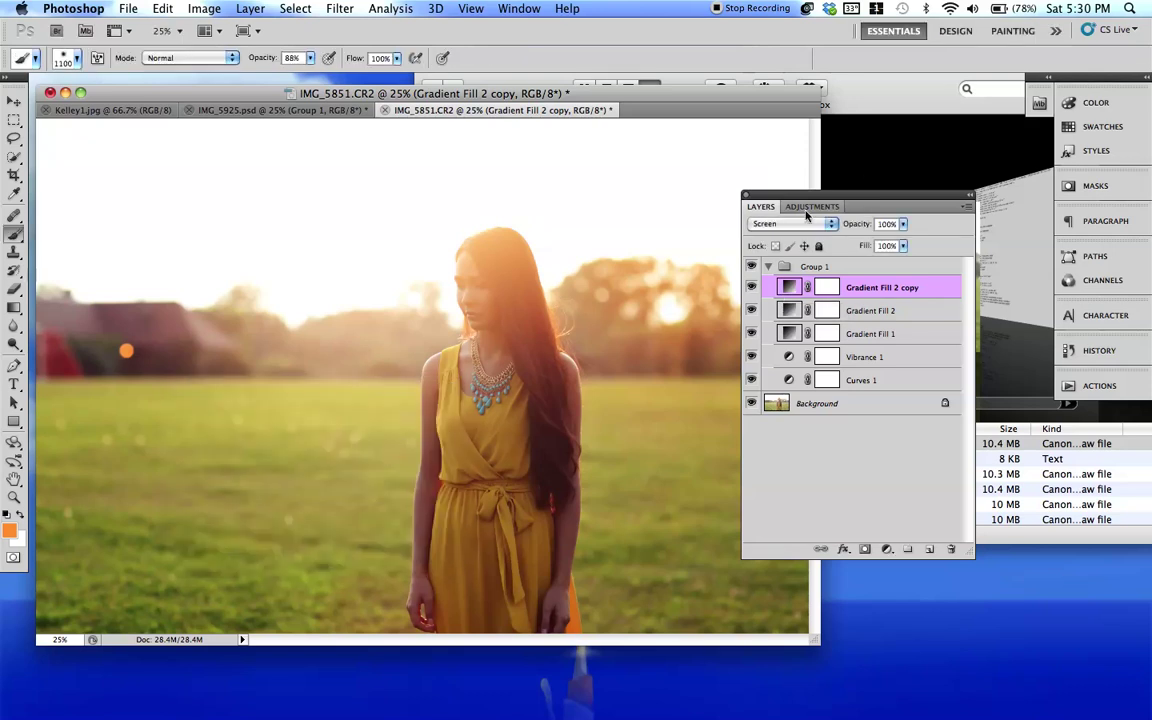
{"action": "left_click", "coordinate": [793, 224]}
{"action": "left_click", "coordinate": [768, 275]}
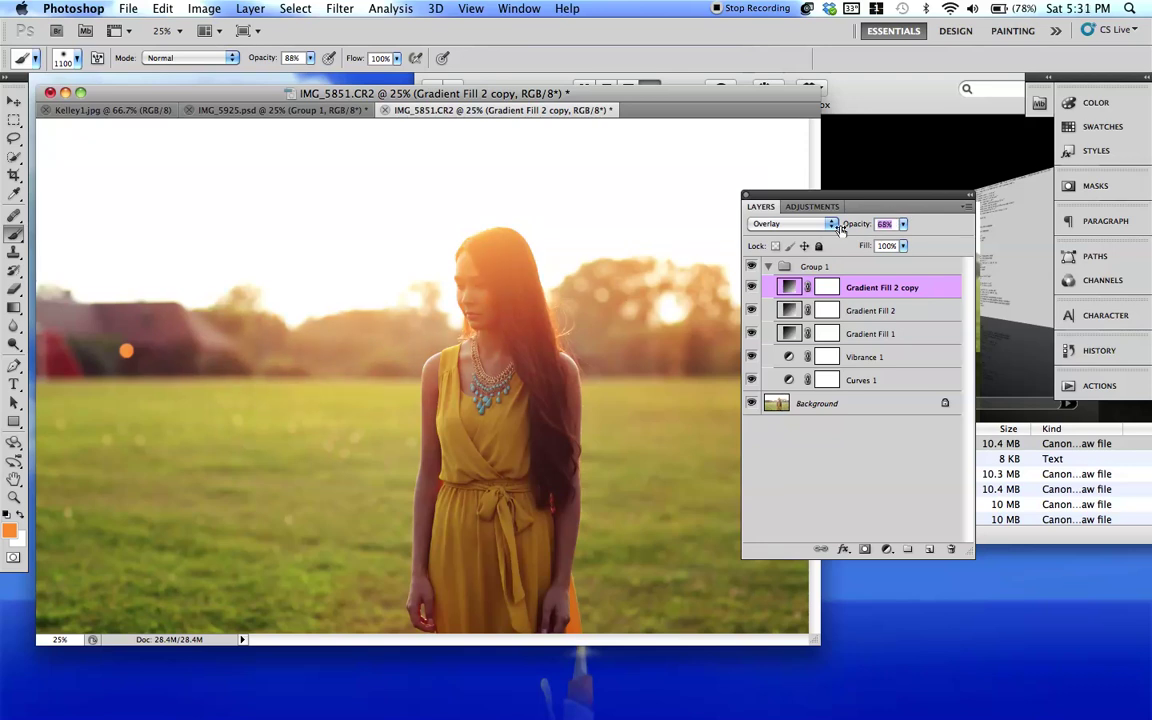
{"action": "left_click", "coordinate": [786, 288]}
{"action": "left_click_drag", "start_coordinate": [846, 198], "coordinate": [748, 226]}
{"action": "key", "text": "super+minus"}
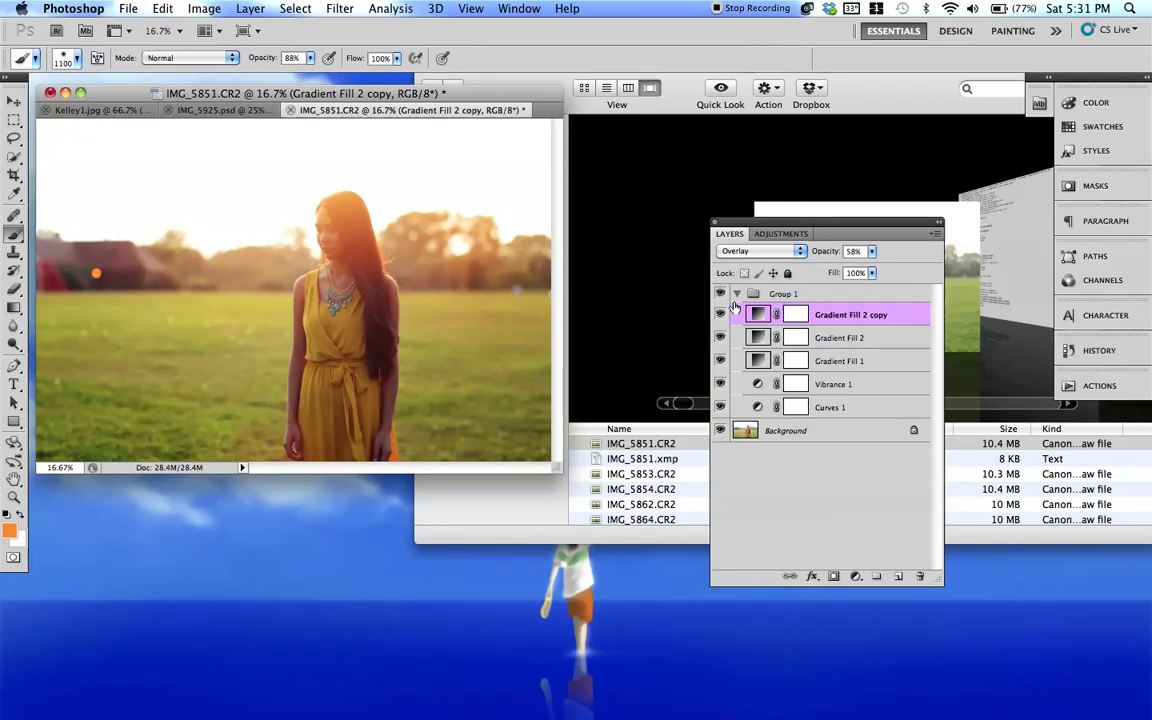
{"action": "key", "text": "super+plus"}
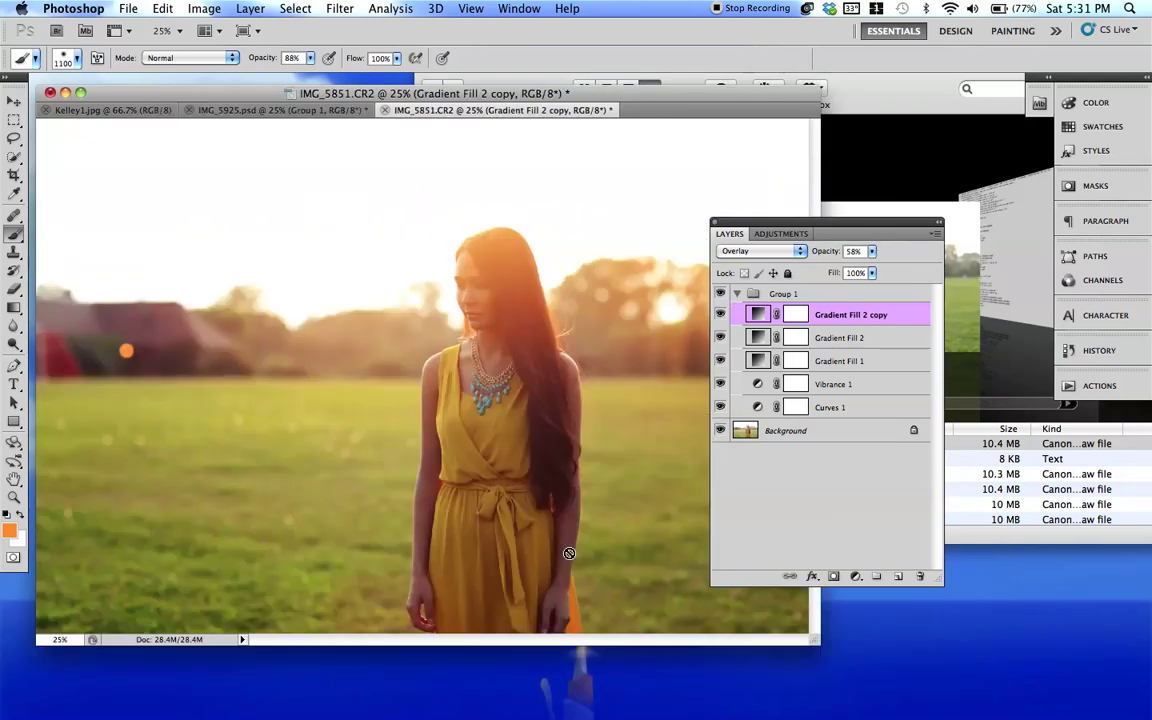
Duplicate the glow again as a Screen-blended Gradient Fill 2 copy 2, moved up and right toward the sun.
{"action": "key", "text": "super+j"}
{"action": "double_click", "coordinate": [762, 316]}
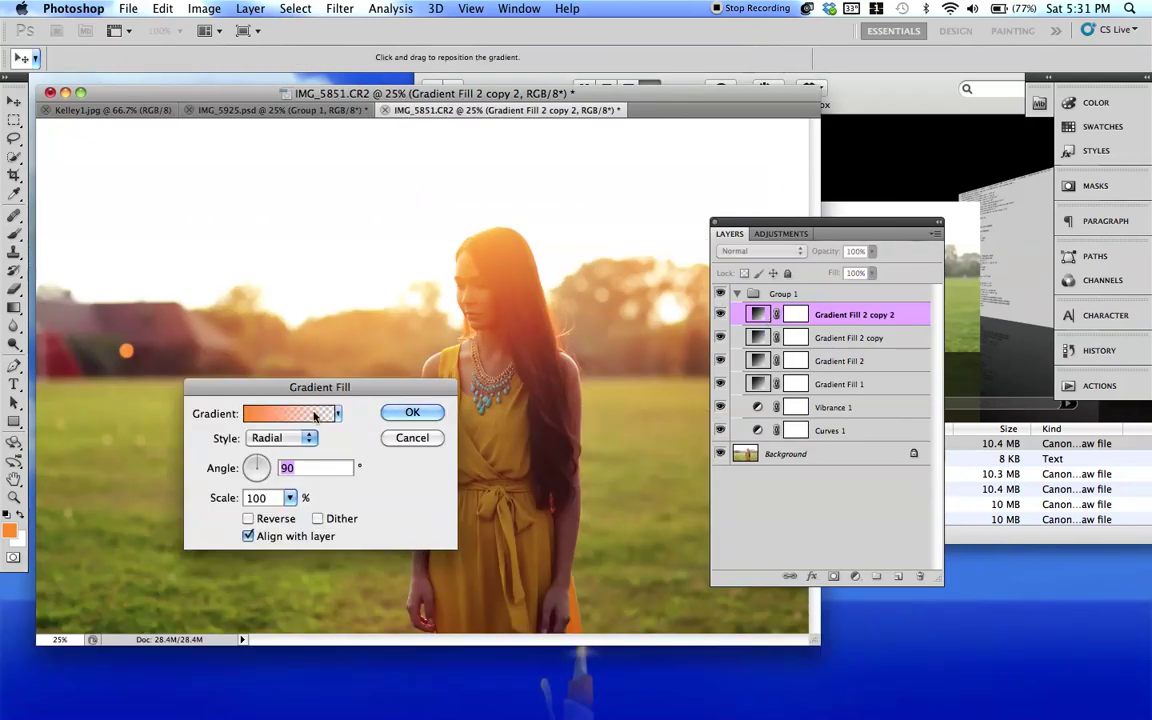
{"action": "left_click", "coordinate": [412, 437]}
{"action": "left_click", "coordinate": [760, 252]}
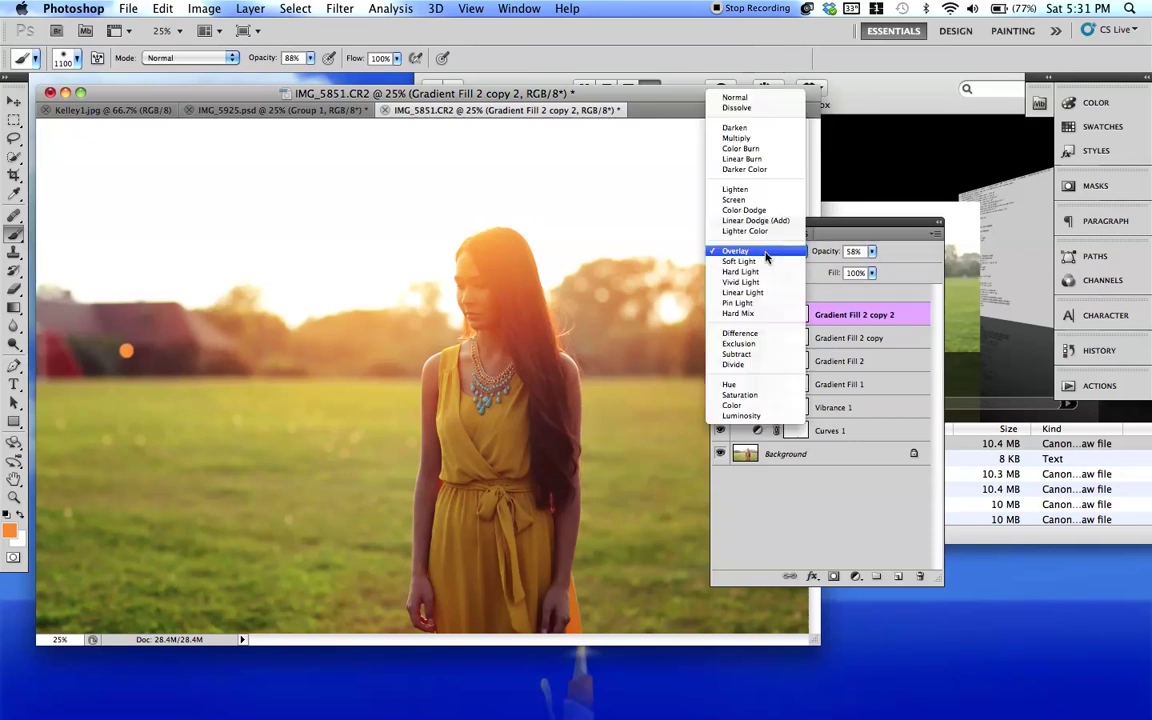
{"action": "left_click", "coordinate": [760, 189]}
{"action": "left_click", "coordinate": [760, 254]}
{"action": "left_click", "coordinate": [762, 263]}
{"action": "double_click", "coordinate": [758, 315]}
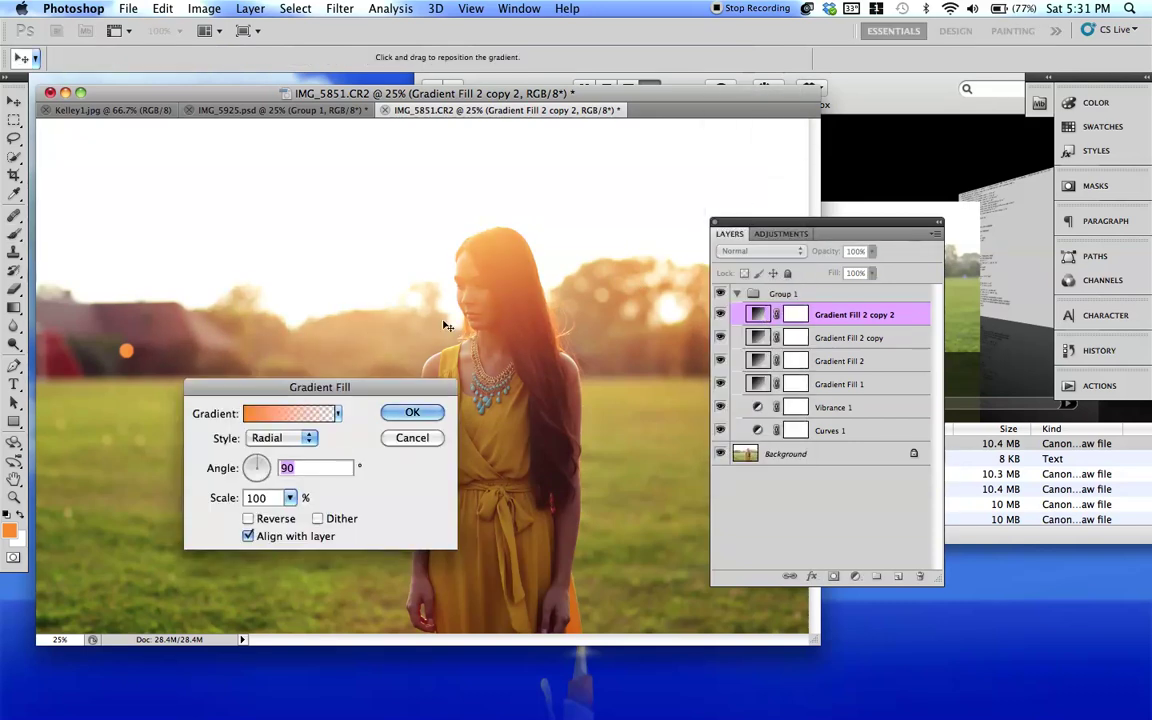
{"action": "left_click_drag", "start_coordinate": [478, 322], "coordinate": [594, 335]}
{"action": "left_click_drag", "start_coordinate": [568, 473], "coordinate": [657, 334]}
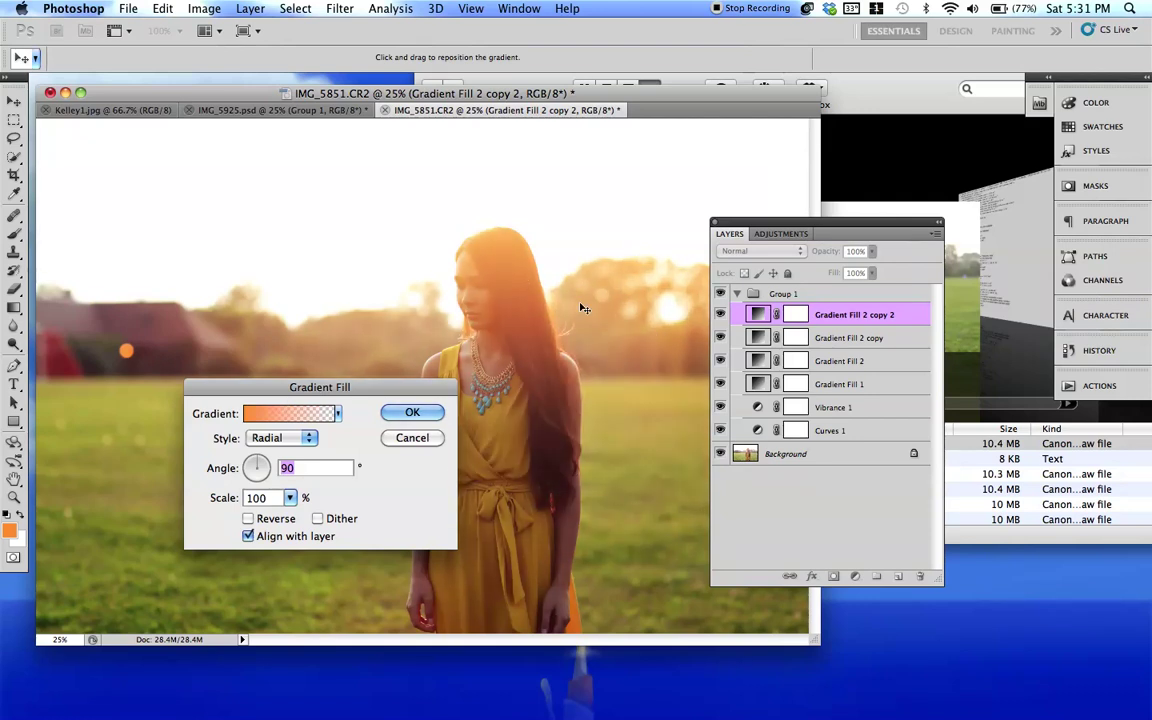
{"action": "key", "text": "Return"}
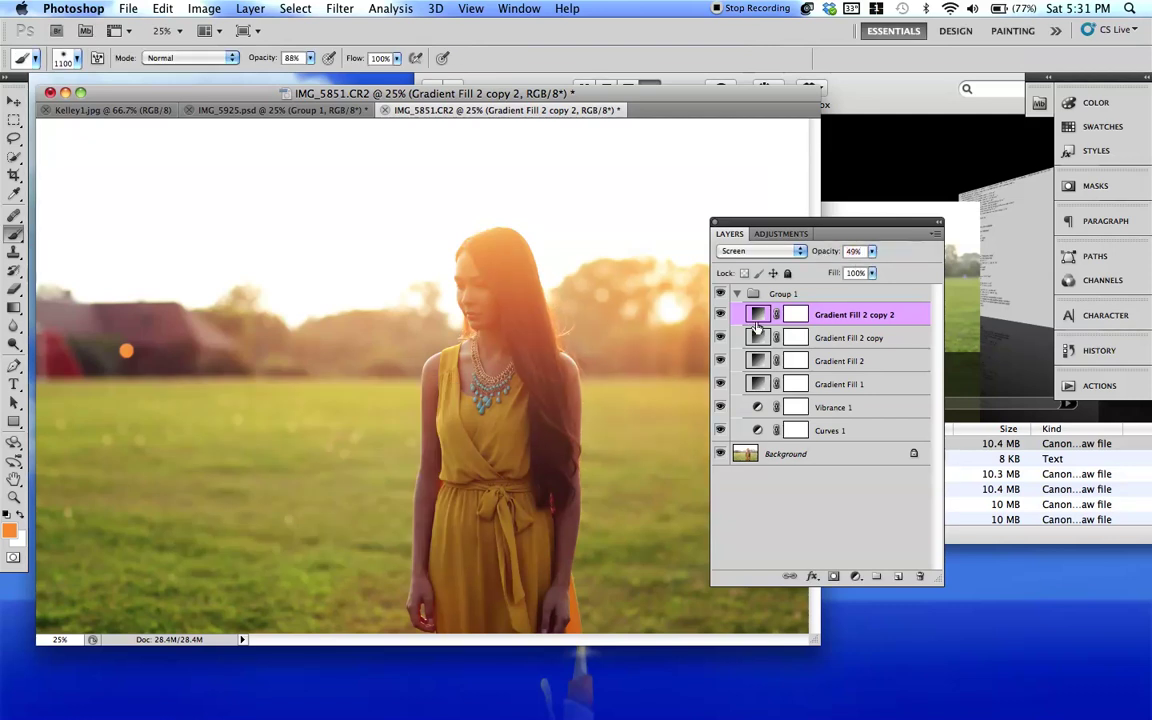
Raise Gradient Fill 1's opacity from 28% to 34%, leaving Gradient Fill 2 copy 2 unchanged.
{"action": "key", "text": "alt+bracketleft"}
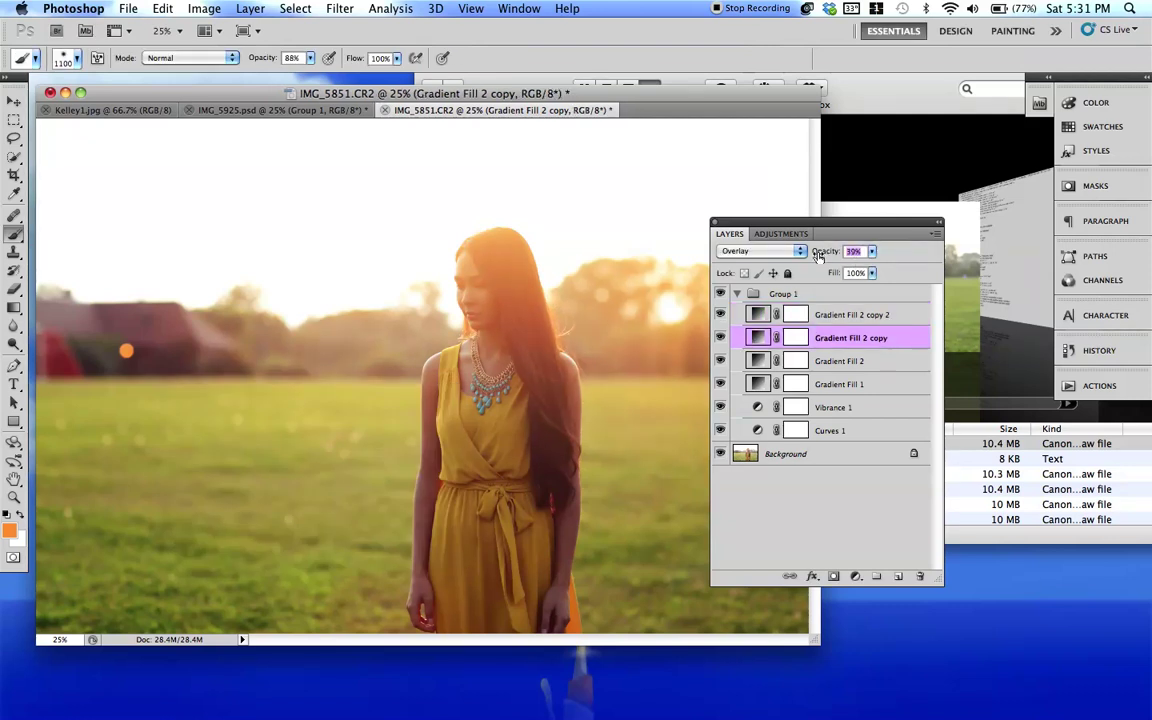
{"action": "left_click", "coordinate": [754, 388]}
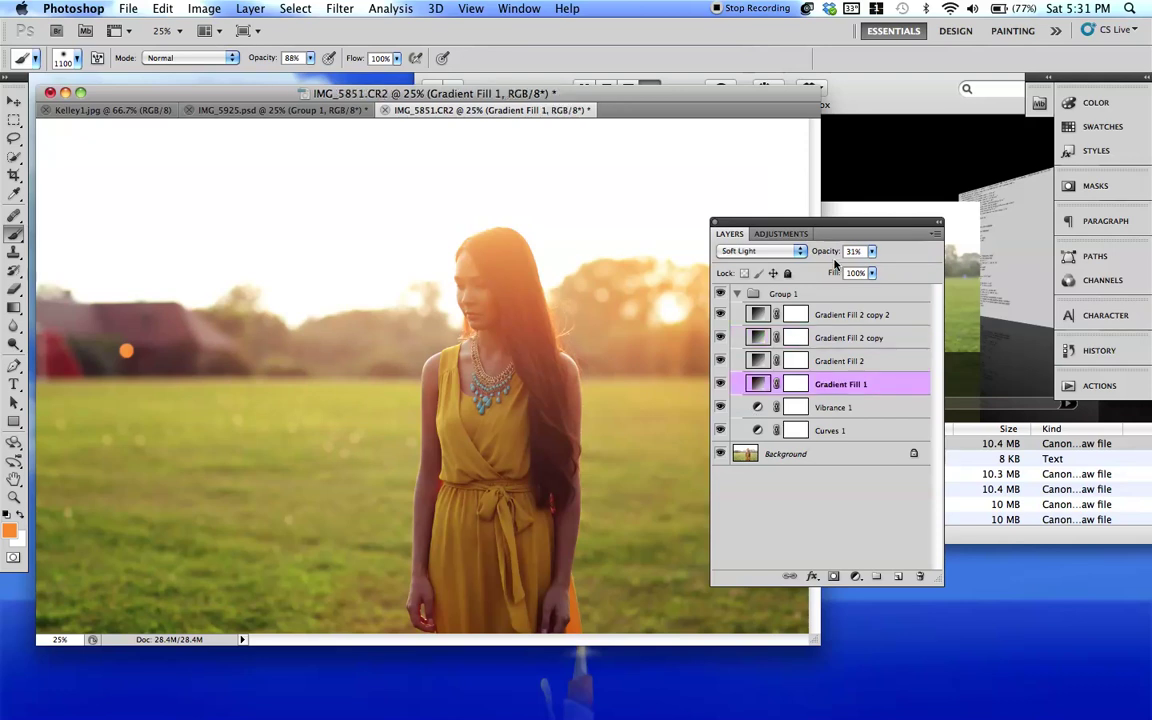
{"action": "left_click_drag", "start_coordinate": [831, 256], "coordinate": [836, 256]}
{"action": "left_click", "coordinate": [754, 314]}
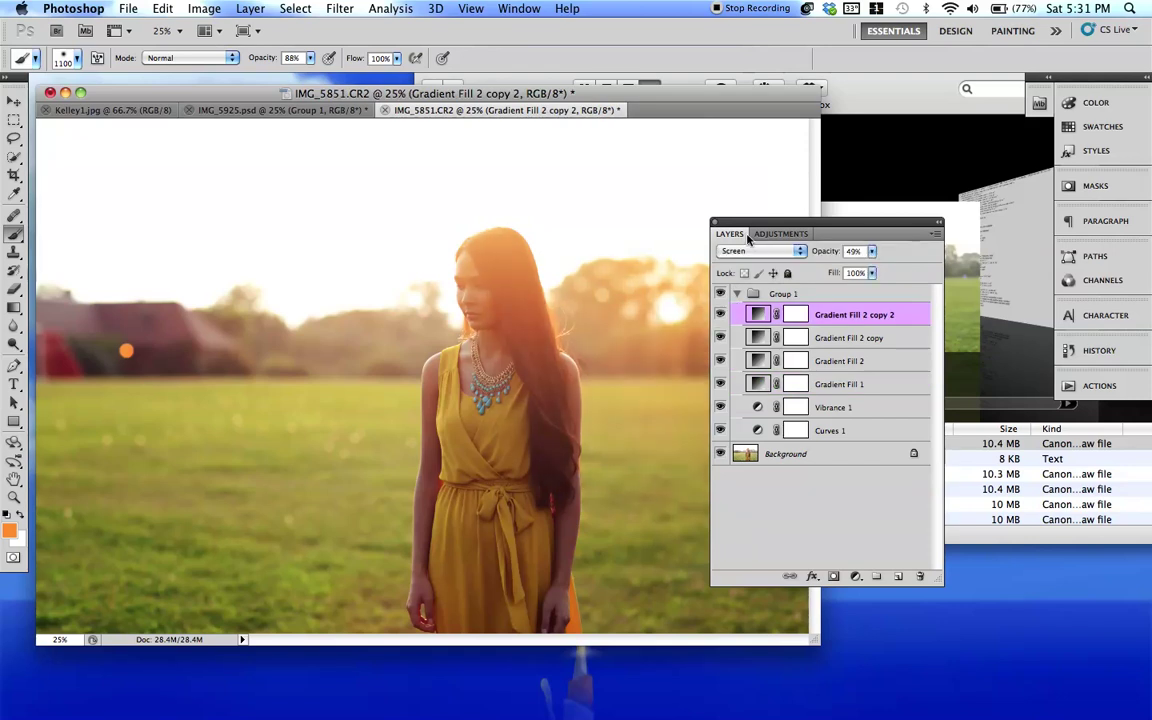
{"action": "double_click", "coordinate": [757, 317]}
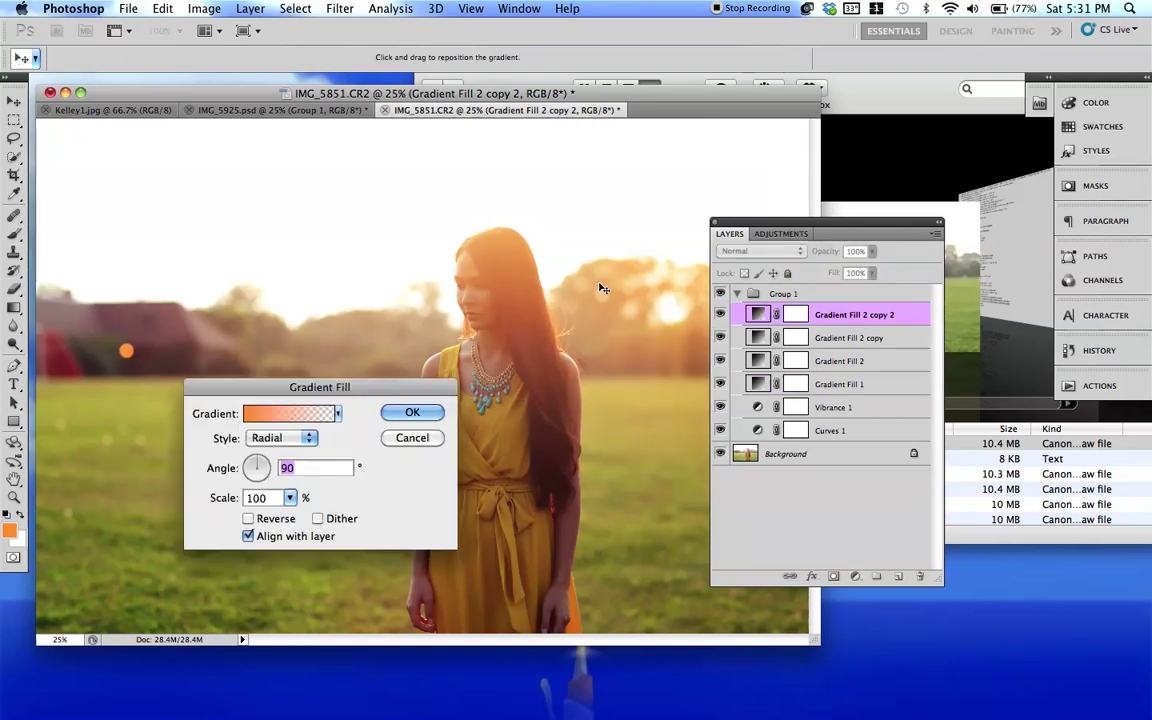
{"action": "key", "text": "Return"}
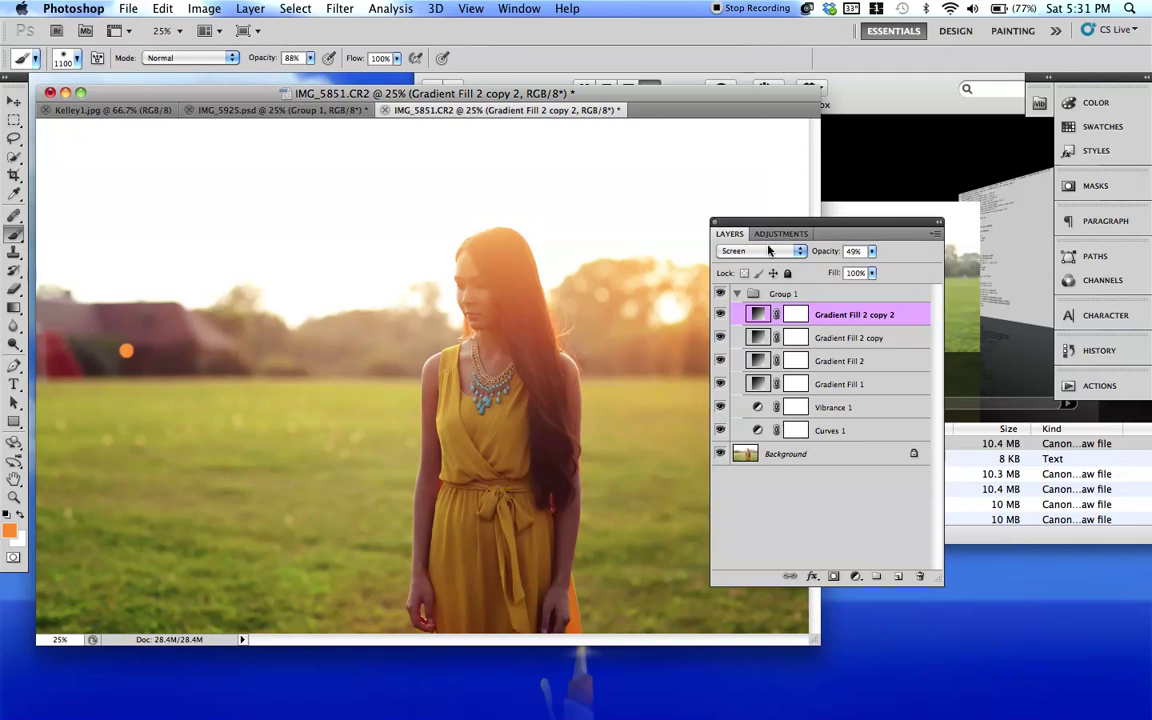
Toggle Group 1 off and on to compare, then select Gradient Fill 2 copy 2.
{"action": "left_click", "coordinate": [718, 293]}
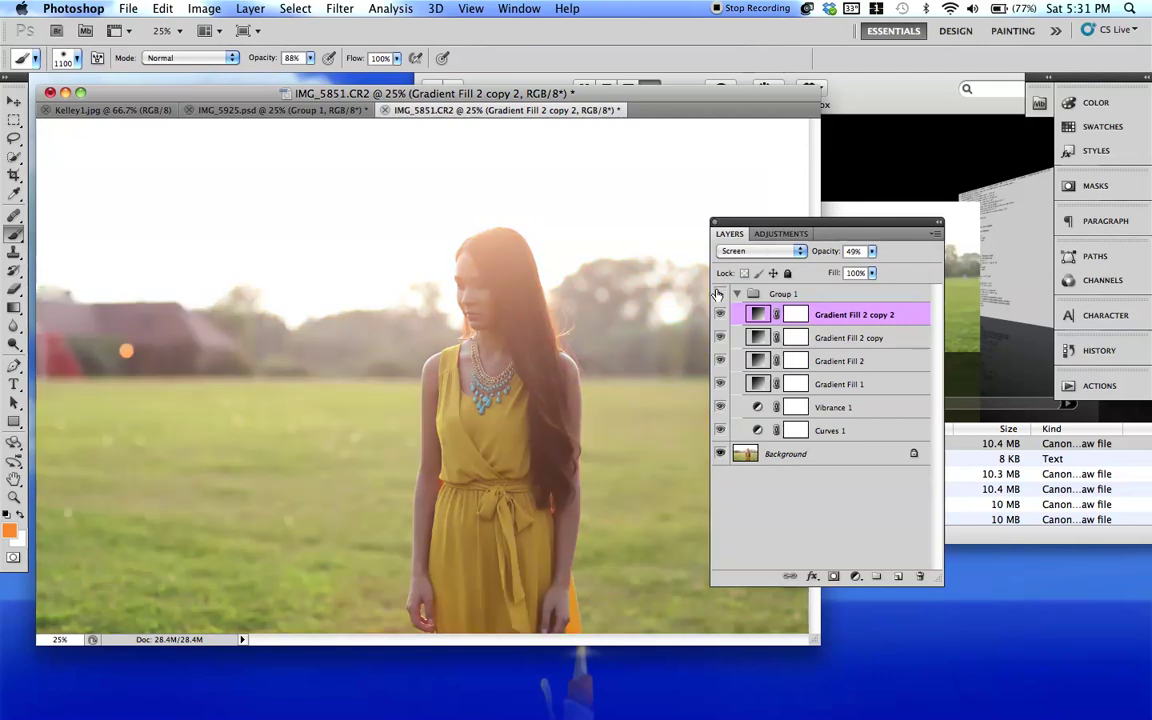
{"action": "left_click", "coordinate": [718, 293]}
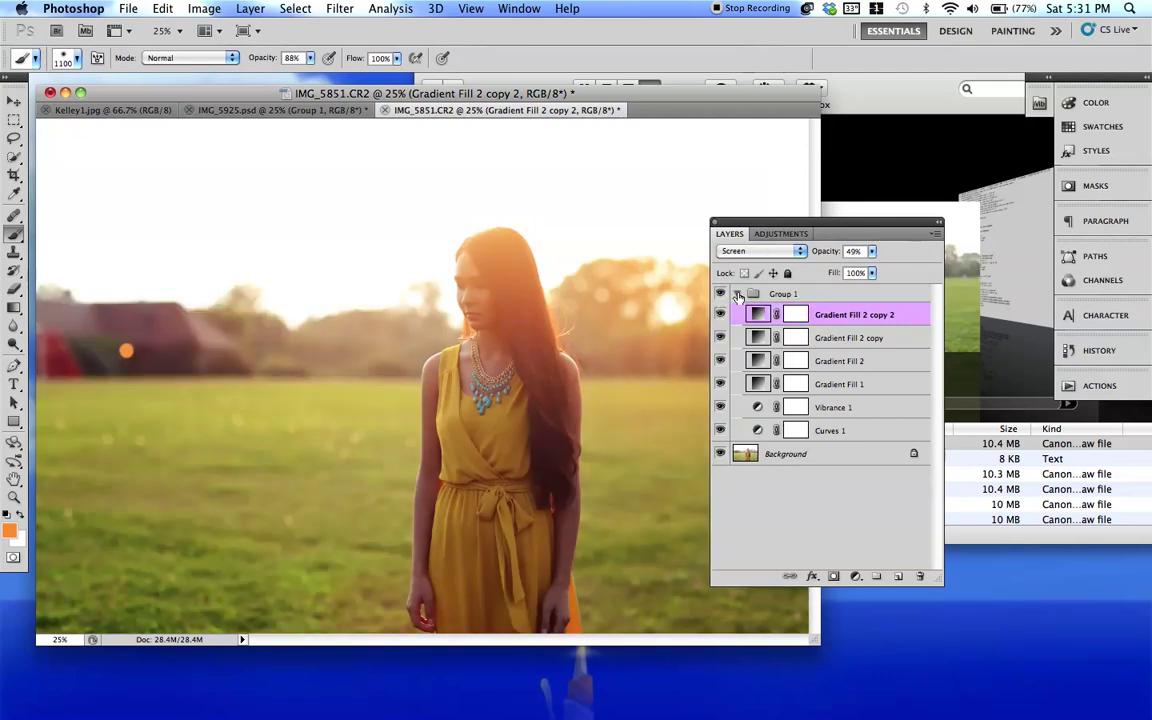
{"action": "left_click", "coordinate": [737, 294]}
{"action": "left_click", "coordinate": [737, 294]}
{"action": "left_click", "coordinate": [850, 314]}
Add a Curves 2 adjustment layer with shadows pulled down and upper midtones lifted.
{"action": "left_click", "coordinate": [250, 8]}
{"action": "mouse_move", "coordinate": [330, 149]}
{"action": "mouse_move", "coordinate": [380, 167]}
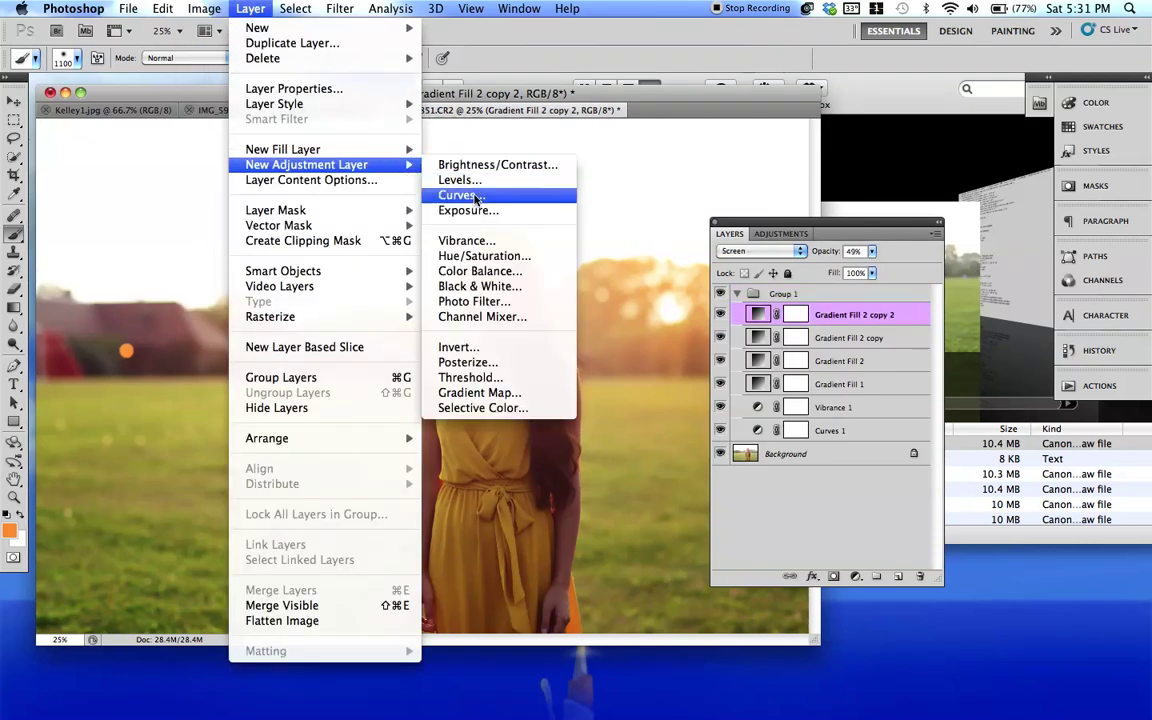
{"action": "left_click", "coordinate": [495, 196]}
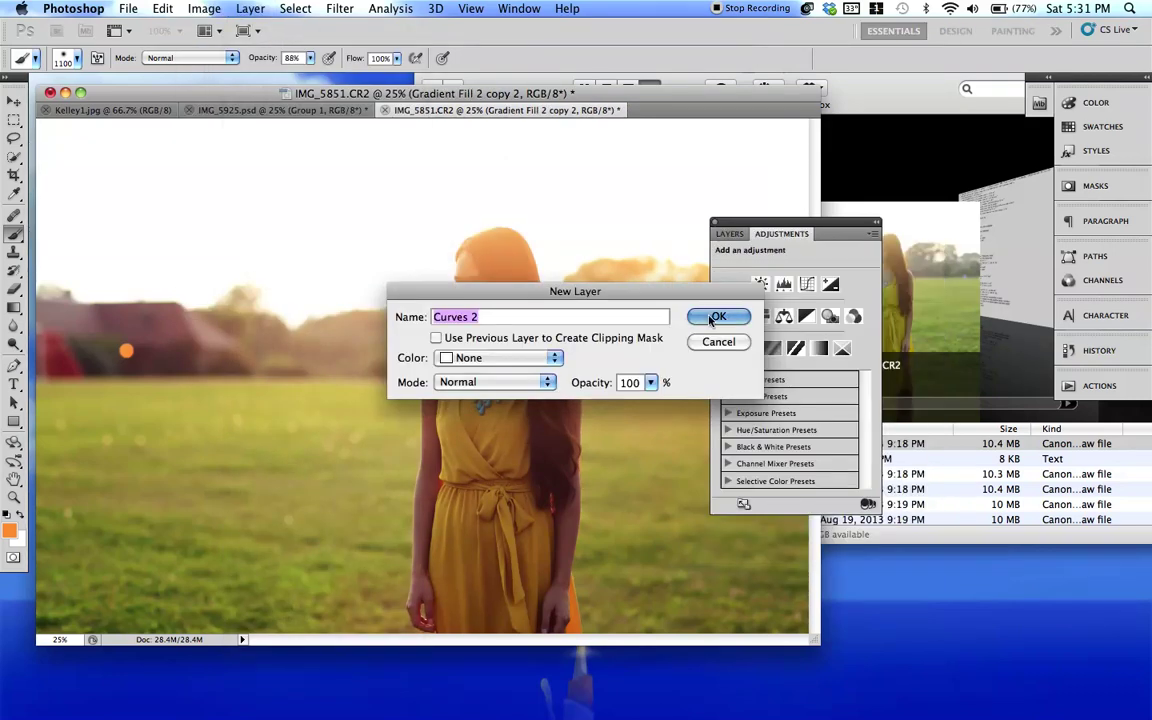
{"action": "key", "text": "Return"}
{"action": "left_click_drag", "start_coordinate": [780, 393], "coordinate": [787, 395]}
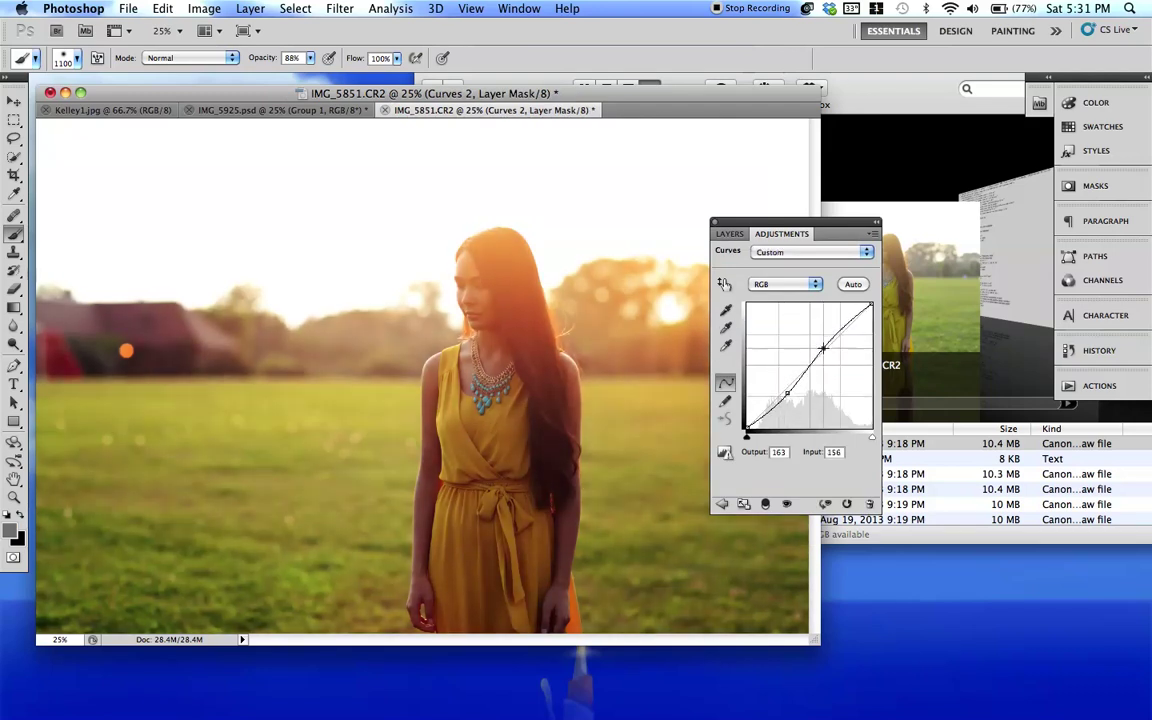
{"action": "left_click_drag", "start_coordinate": [825, 351], "coordinate": [824, 349]}
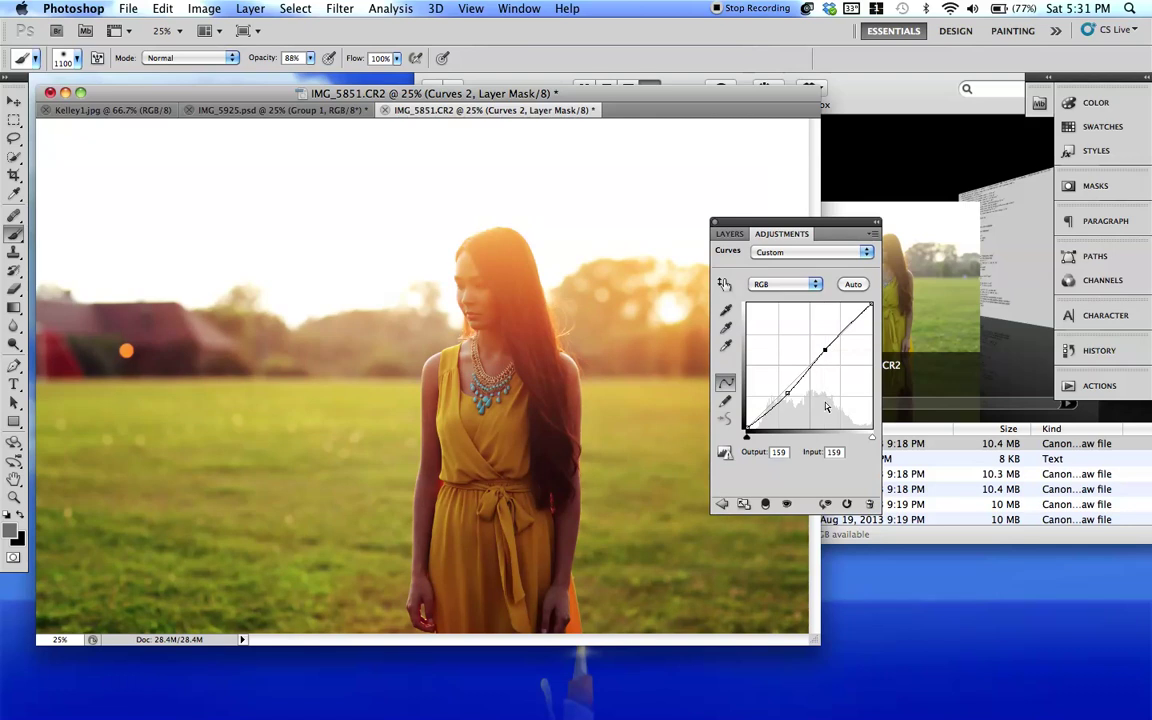
{"action": "left_click", "coordinate": [728, 236]}
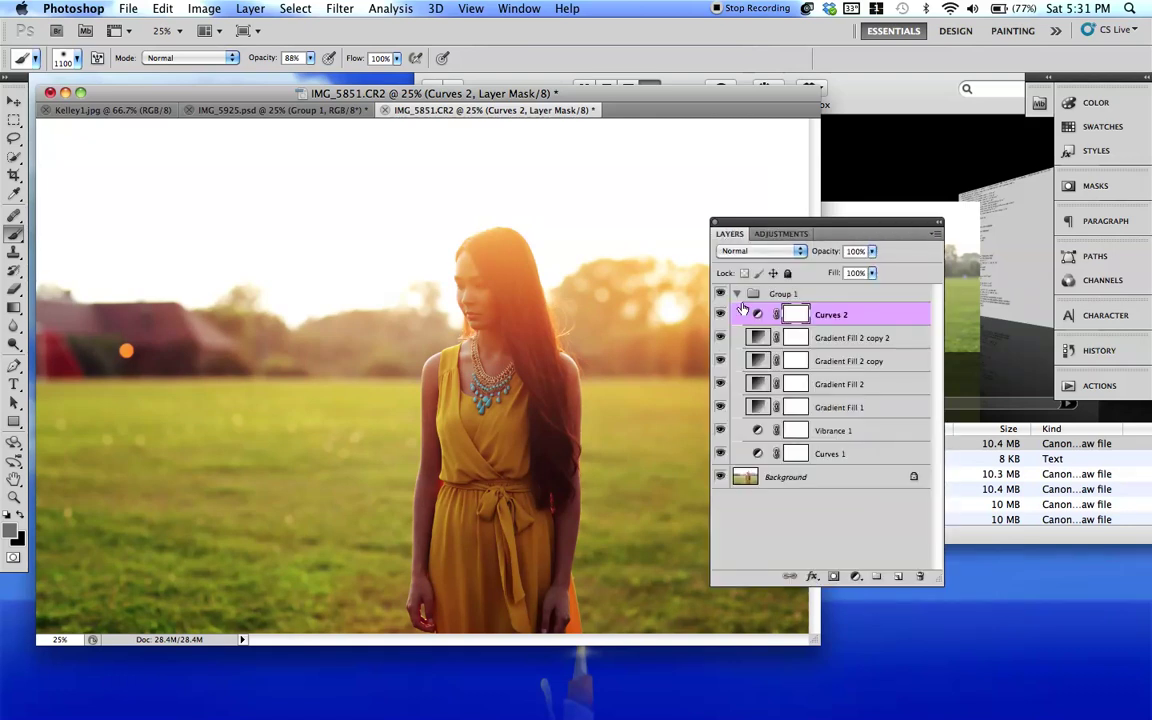
{"action": "left_click", "coordinate": [738, 296]}
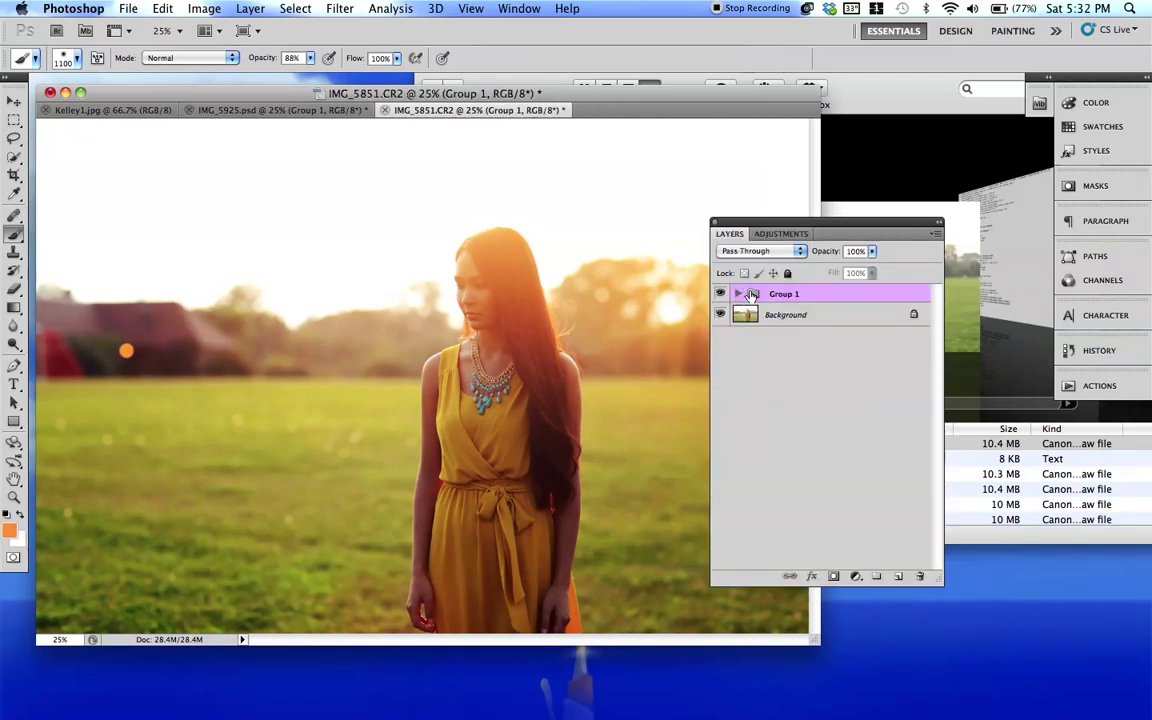
{"action": "left_click", "coordinate": [738, 294]}
{"action": "left_click", "coordinate": [744, 316]}
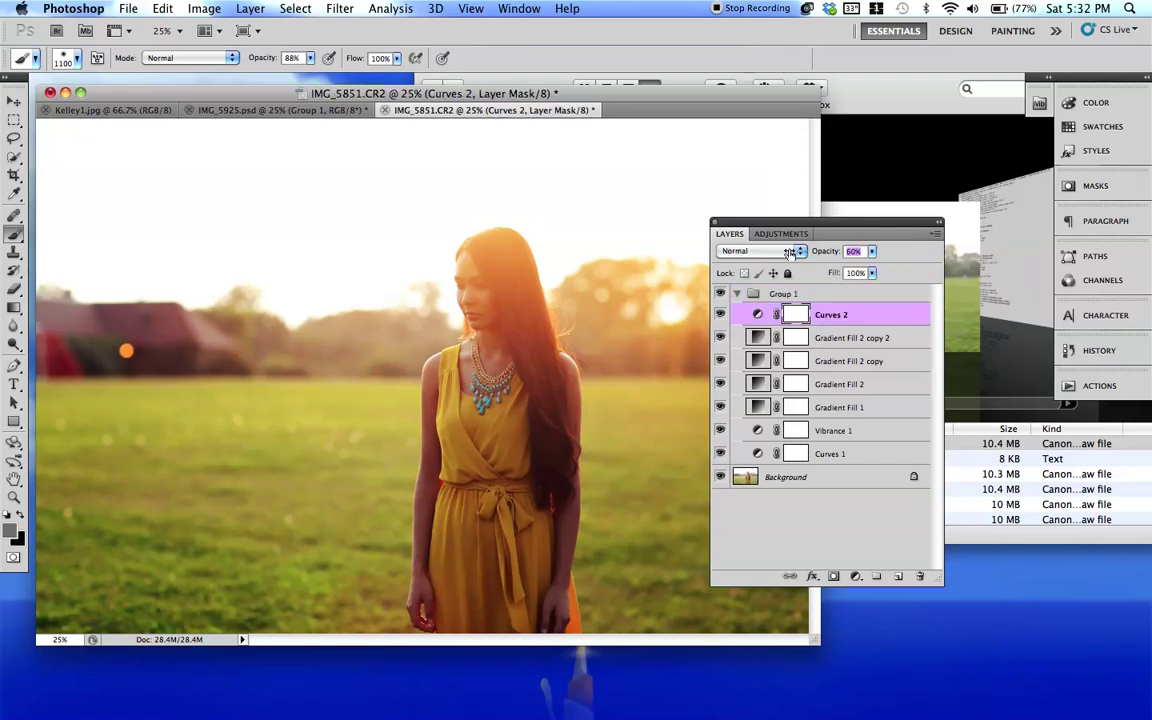
Copy the merged portrait and paste it into a new clipboard-sized Untitled-1 document.
{"action": "left_click", "coordinate": [162, 8]}
{"action": "key", "text": "super+a"}
{"action": "key", "text": "super+n"}
{"action": "key", "text": "Return"}
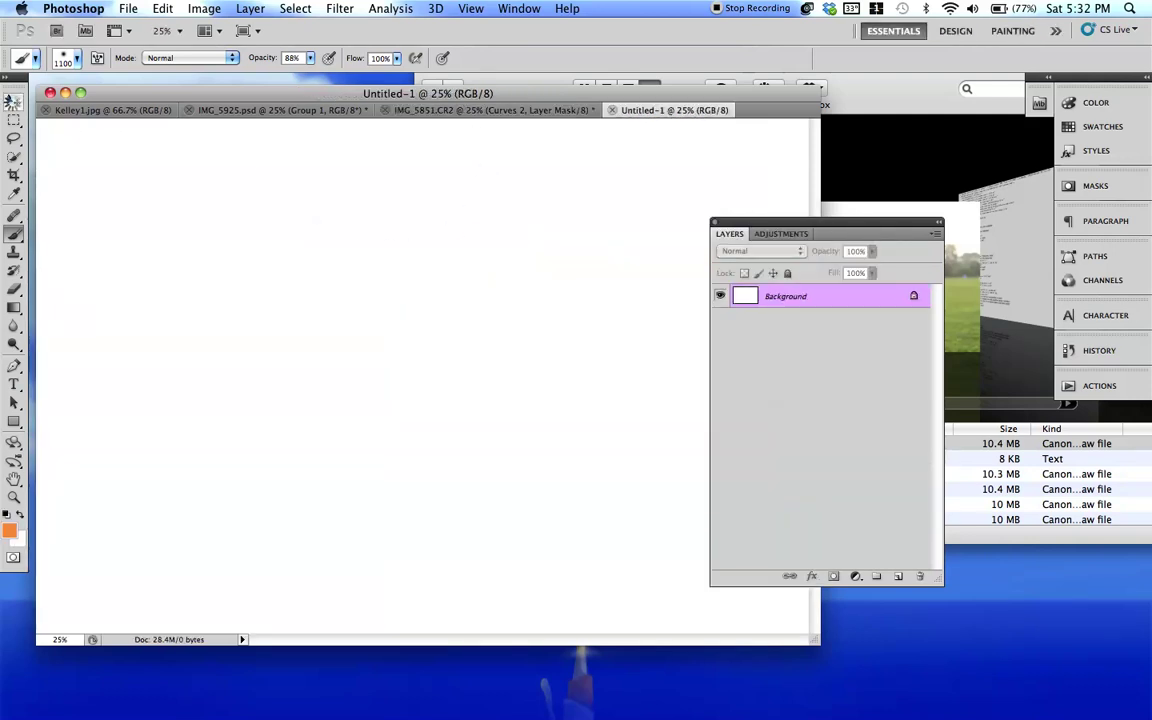
{"action": "key", "text": "v"}
{"action": "key", "text": "super+v"}
{"action": "left_click", "coordinate": [779, 319], "text": "shift"}
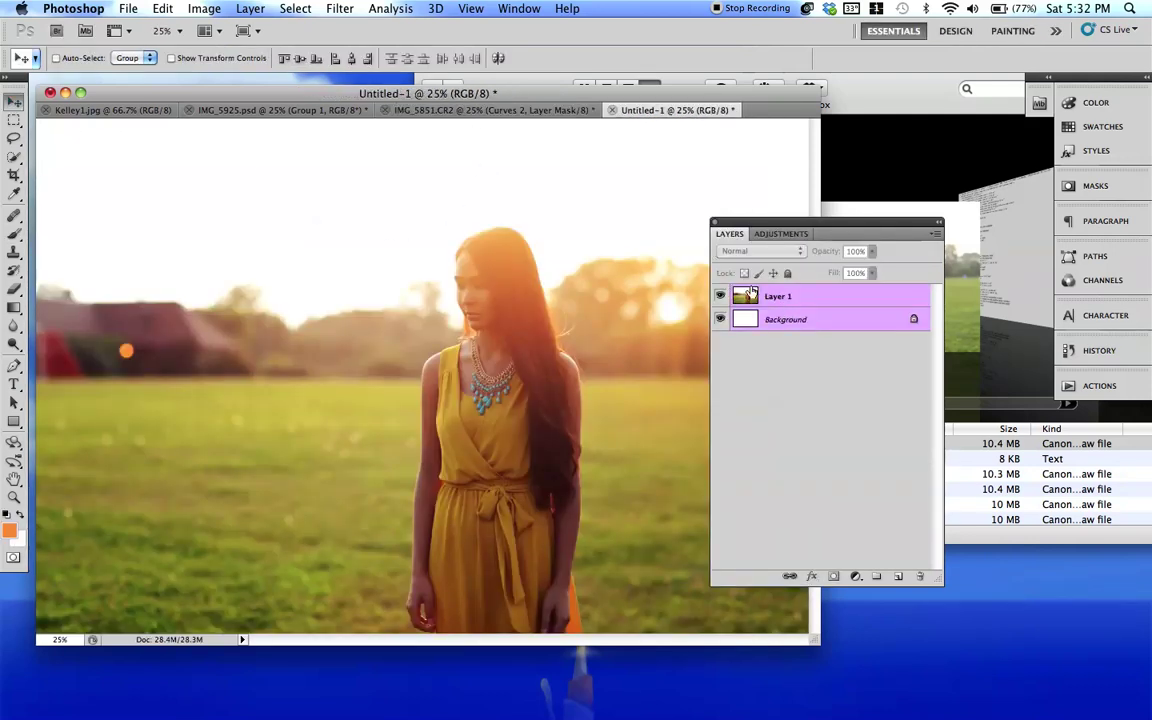
{"action": "left_click_drag", "start_coordinate": [751, 287], "coordinate": [617, 254]}
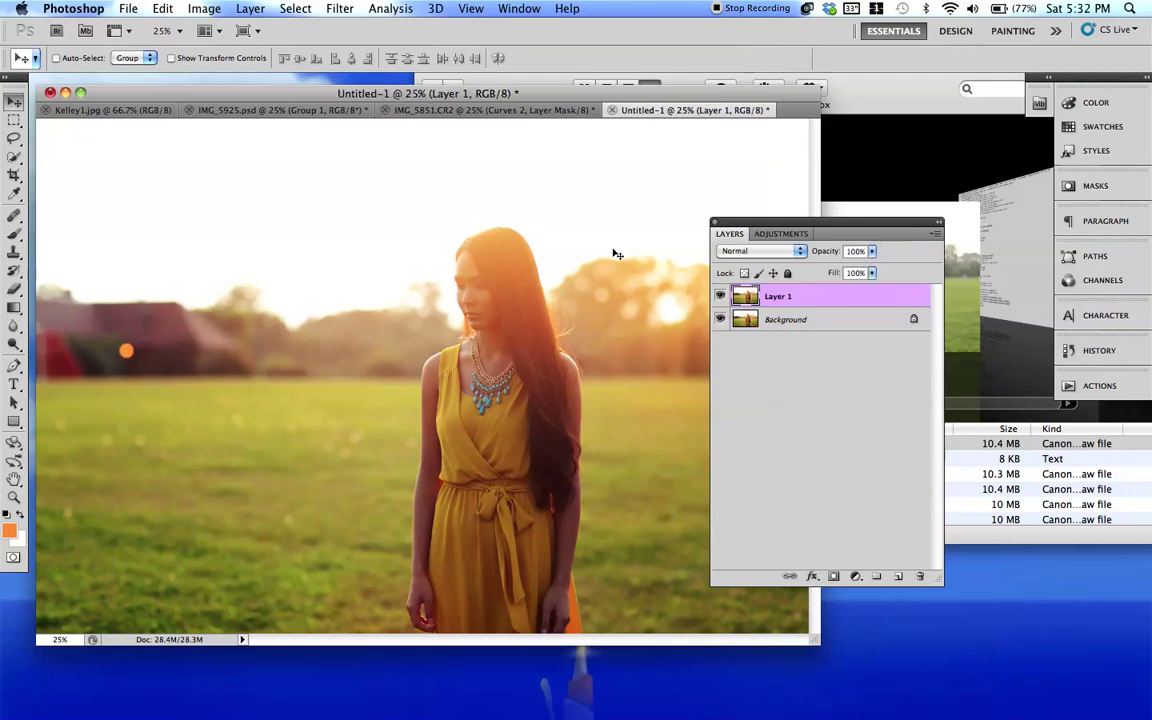
Apply the High Pass filter to Layer 1 with an 8.4-pixel radius.
{"action": "left_click", "coordinate": [341, 9]}
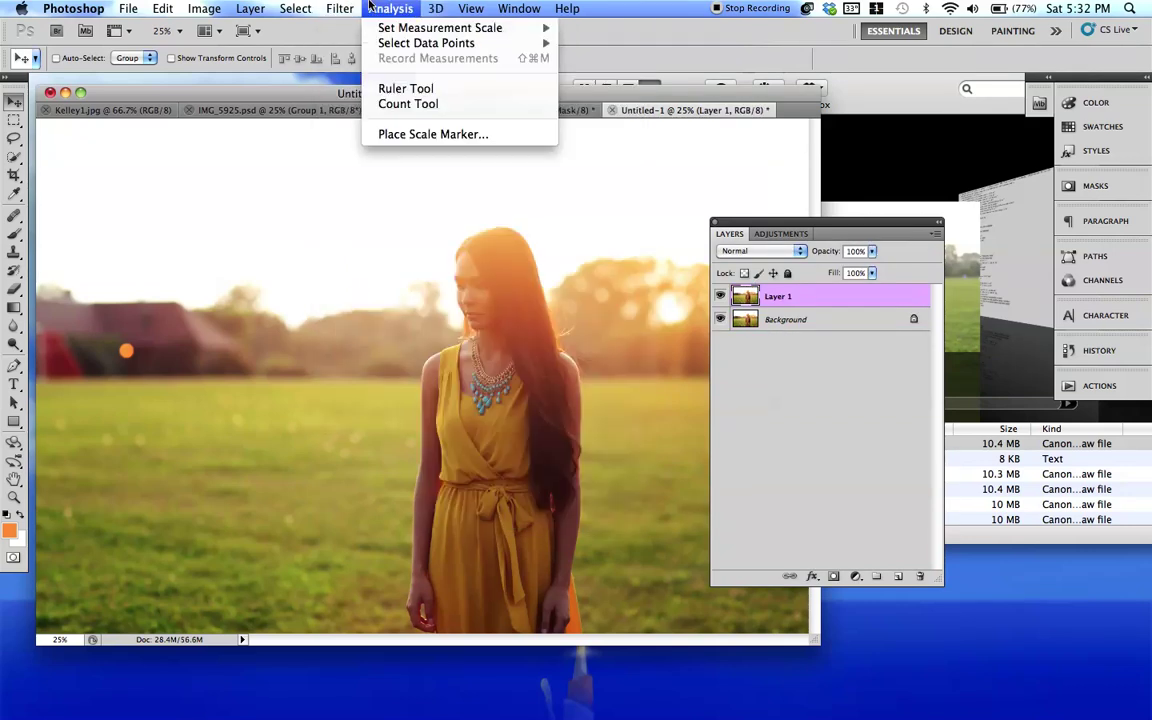
{"action": "left_click", "coordinate": [370, 7]}
{"action": "left_click_drag", "start_coordinate": [780, 222], "coordinate": [698, 237]}
{"action": "left_click", "coordinate": [340, 8]}
{"action": "mouse_move", "coordinate": [465, 346]}
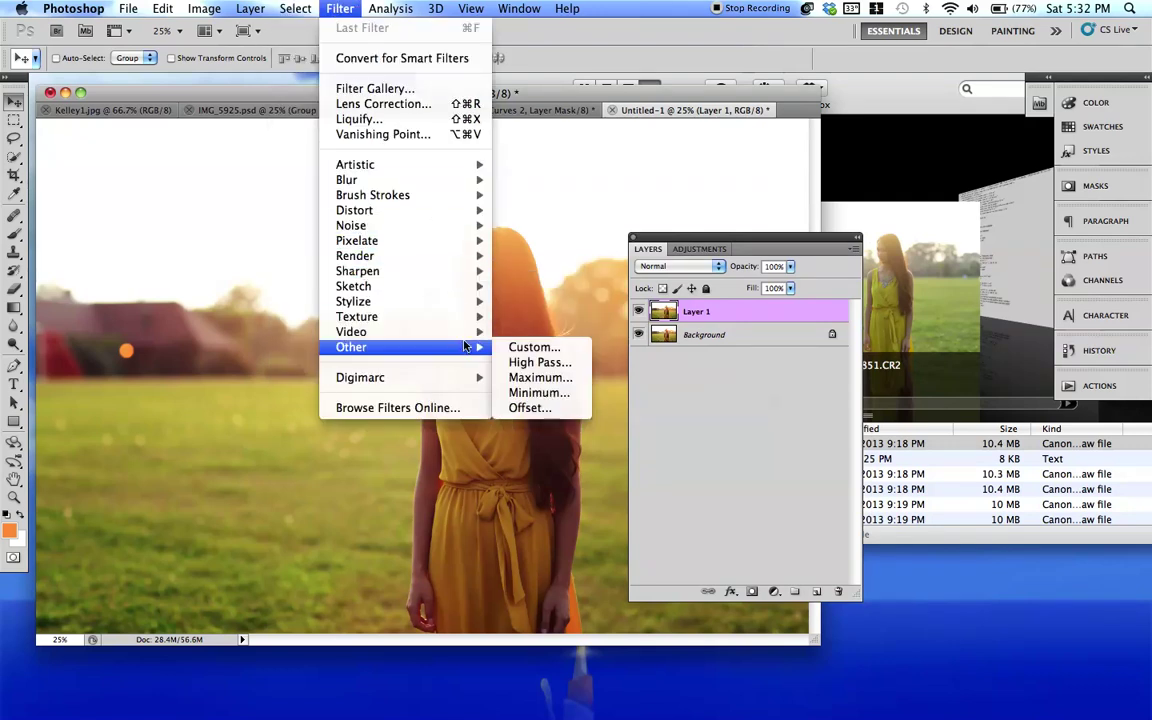
{"action": "left_click", "coordinate": [538, 362]}
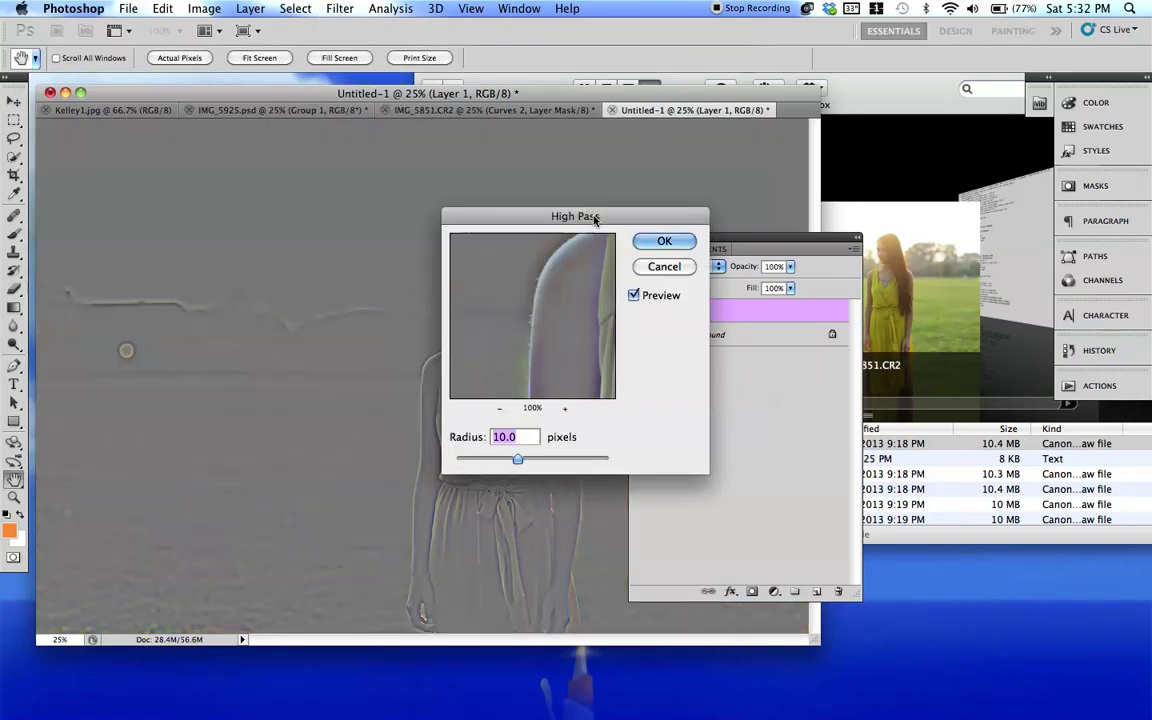
{"action": "left_click_drag", "start_coordinate": [590, 218], "coordinate": [280, 223]}
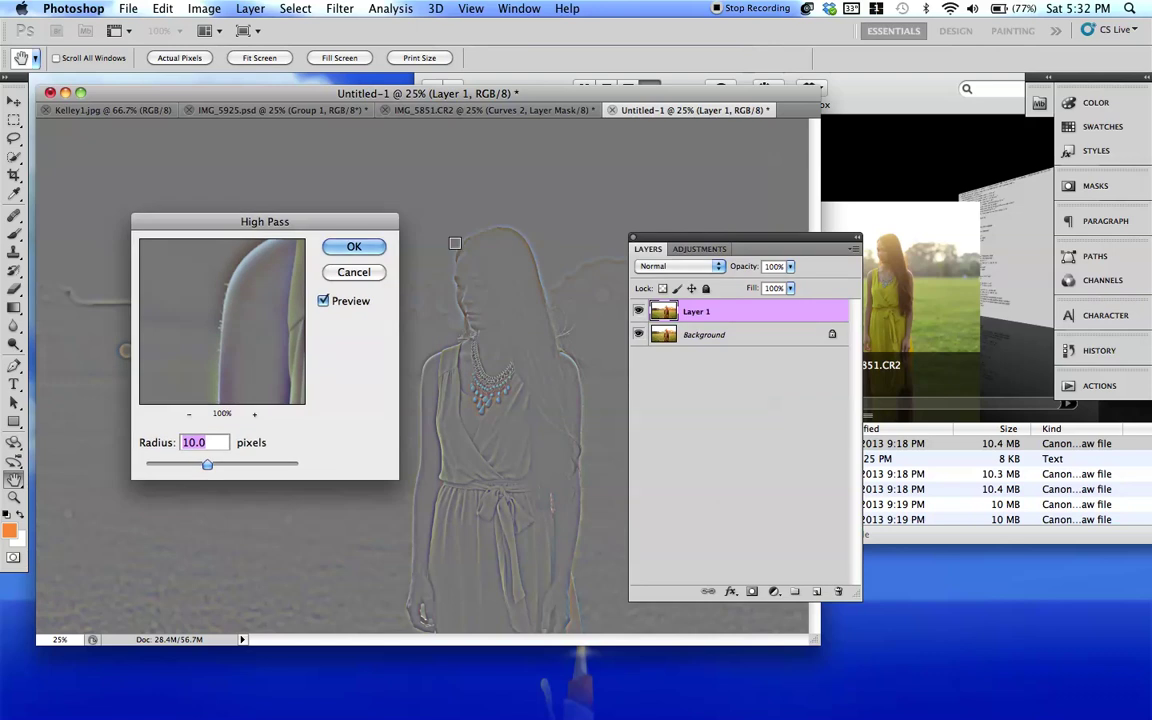
{"action": "left_click_drag", "start_coordinate": [207, 465], "coordinate": [171, 466]}
Apply the High Pass filter to Layer 1 and set its blend mode to Soft Light.
{"action": "left_click", "coordinate": [353, 246]}
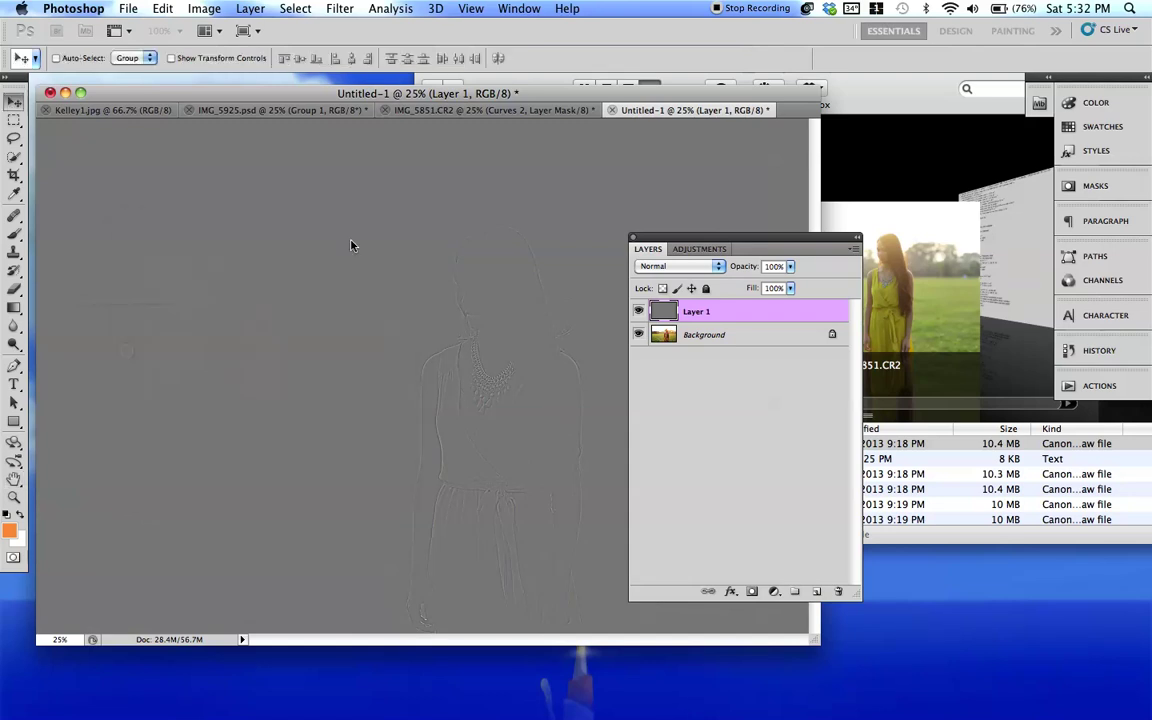
{"action": "left_click", "coordinate": [687, 268]}
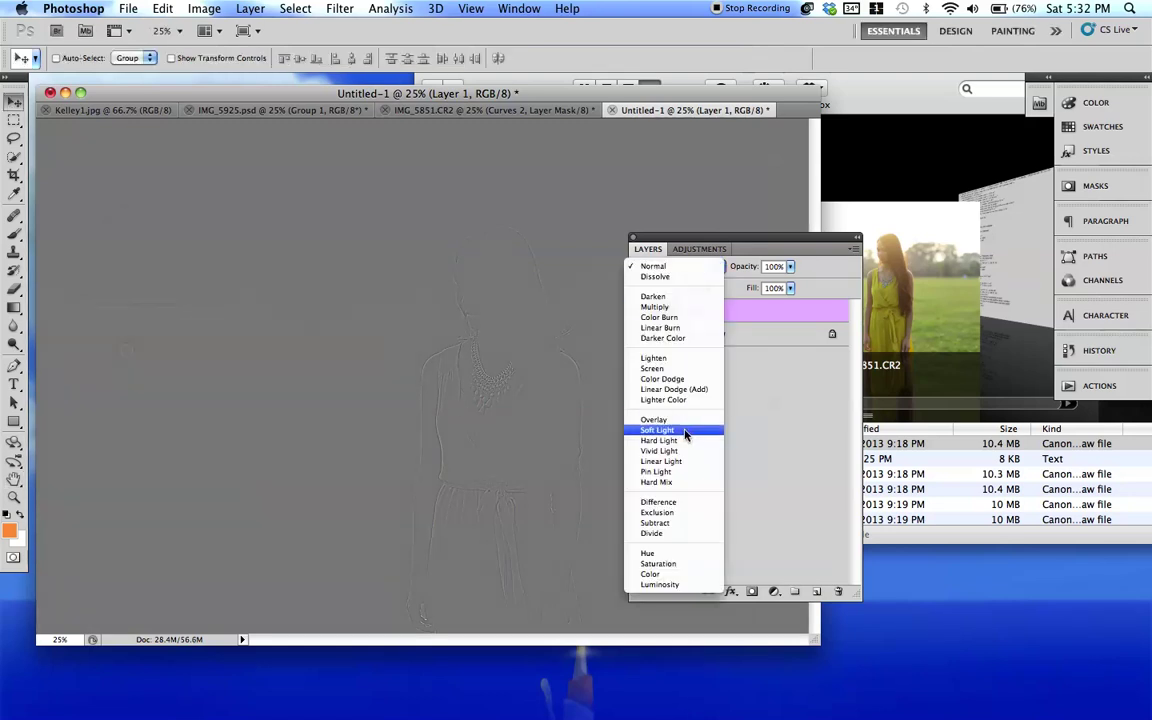
{"action": "left_click", "coordinate": [686, 433]}
Toggle Layer 1's visibility at 50% zoom to compare the sharpening, then return to 25%.
{"action": "left_click", "coordinate": [638, 312]}
{"action": "left_click", "coordinate": [638, 312]}
{"action": "key", "text": "super+equal"}
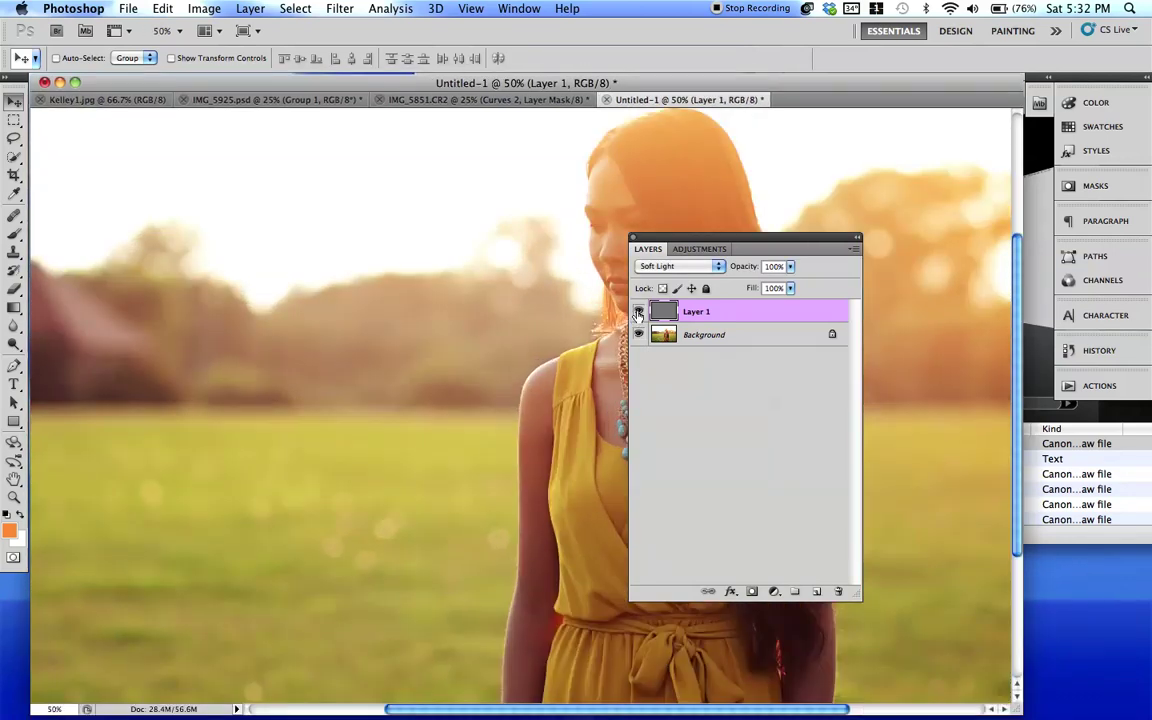
{"action": "left_click", "coordinate": [638, 312]}
{"action": "left_click", "coordinate": [638, 312]}
{"action": "left_click", "coordinate": [638, 312]}
{"action": "left_click", "coordinate": [638, 312]}
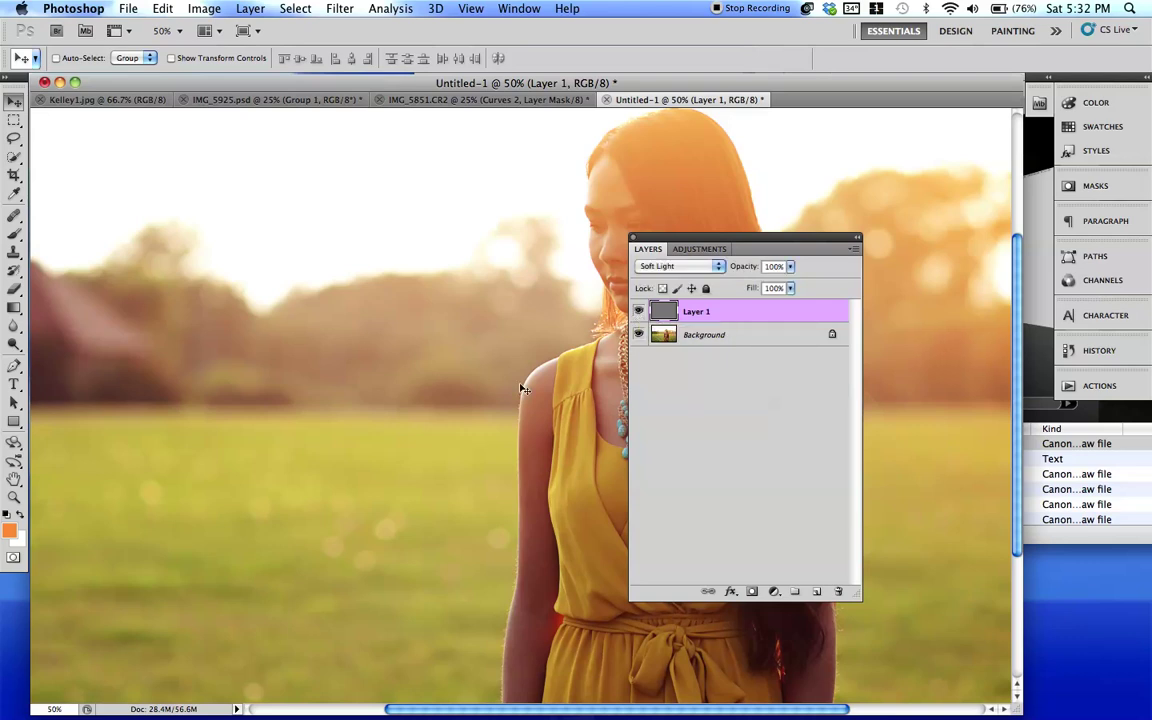
{"action": "scroll", "coordinate": [520, 389], "scroll_direction": "right", "scroll_amount": 10}
{"action": "scroll", "coordinate": [522, 389], "scroll_direction": "left", "scroll_amount": 1}
{"action": "scroll", "coordinate": [522, 389], "scroll_direction": "down", "scroll_amount": 1}
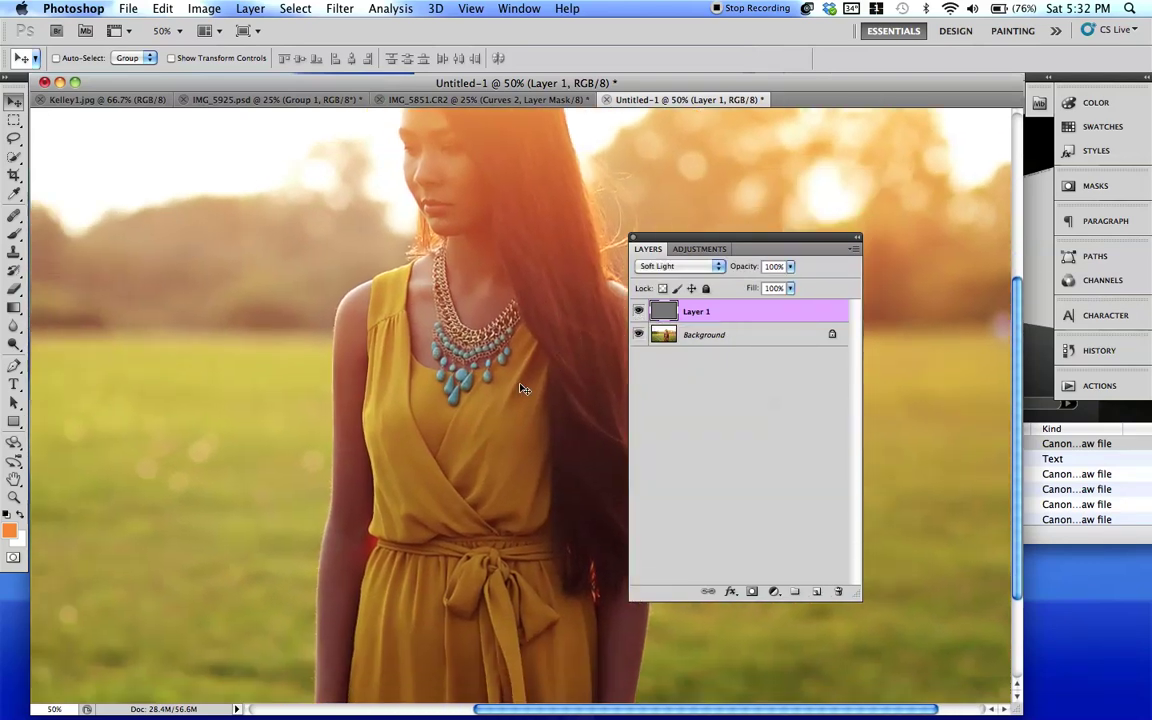
{"action": "key", "text": "super+minus"}
{"action": "key", "text": "super+minus"}
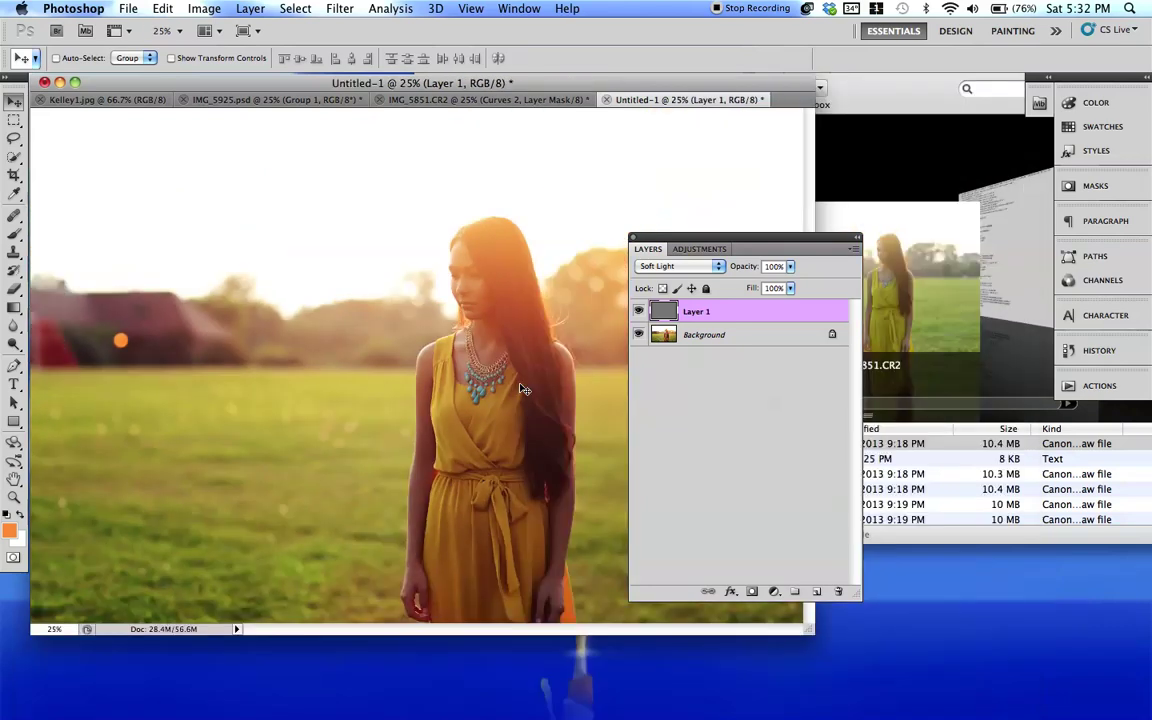
{"action": "left_click_drag", "start_coordinate": [677, 238], "coordinate": [787, 187]}
{"action": "left_click_drag", "start_coordinate": [814, 634], "coordinate": [832, 654]}
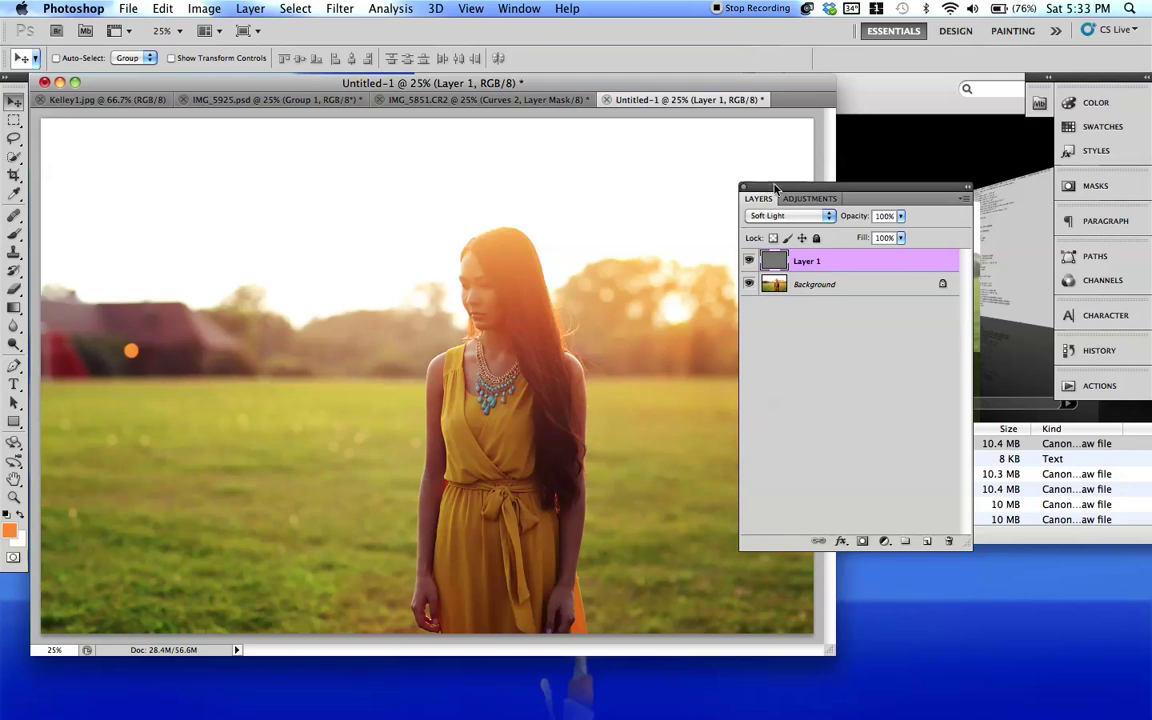
{"action": "left_click_drag", "start_coordinate": [774, 189], "coordinate": [716, 219]}
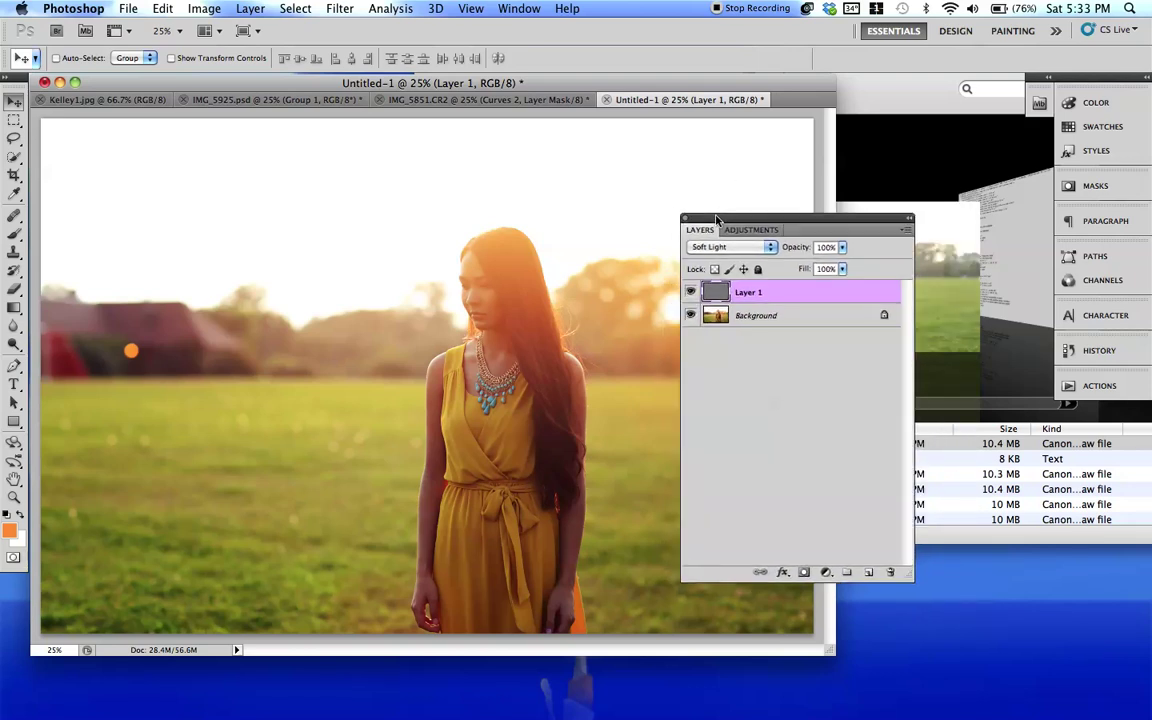